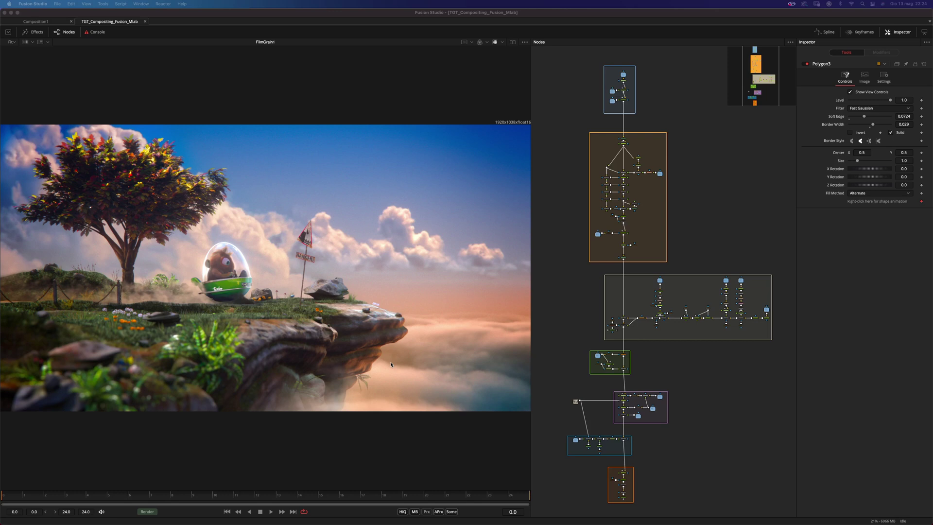
Switch to the browser and look through The Grand Tour: Compositing tutorial page, from the project download to the Linear Gamma section
key(ctrl+Left)
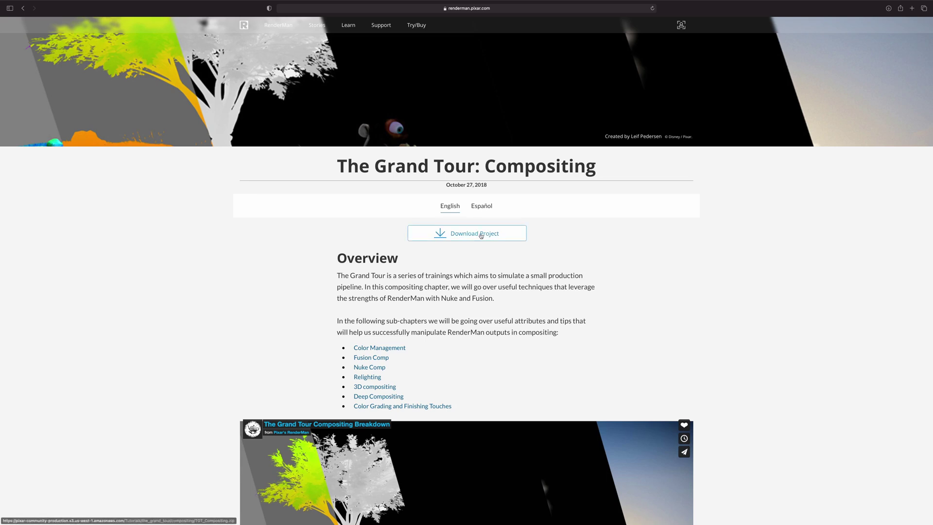
scroll(793, 288, down, 6)
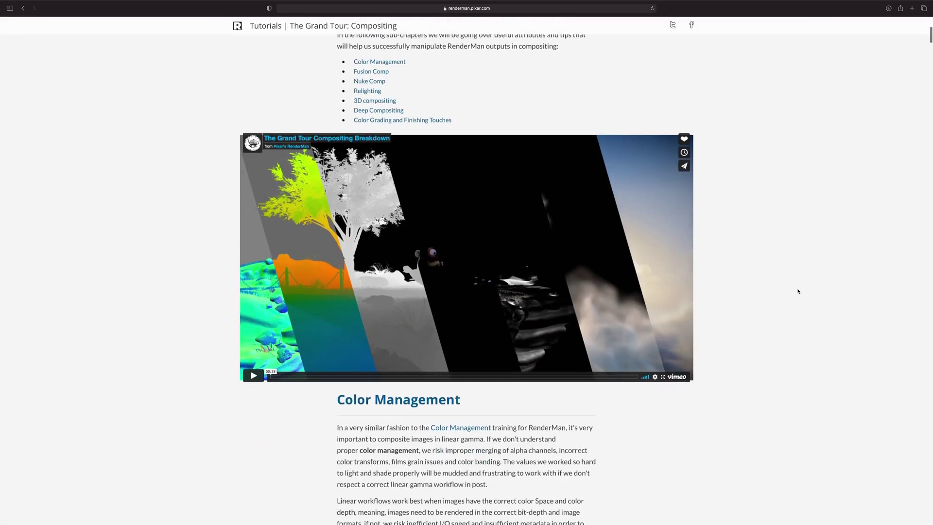
scroll(798, 291, down, 7)
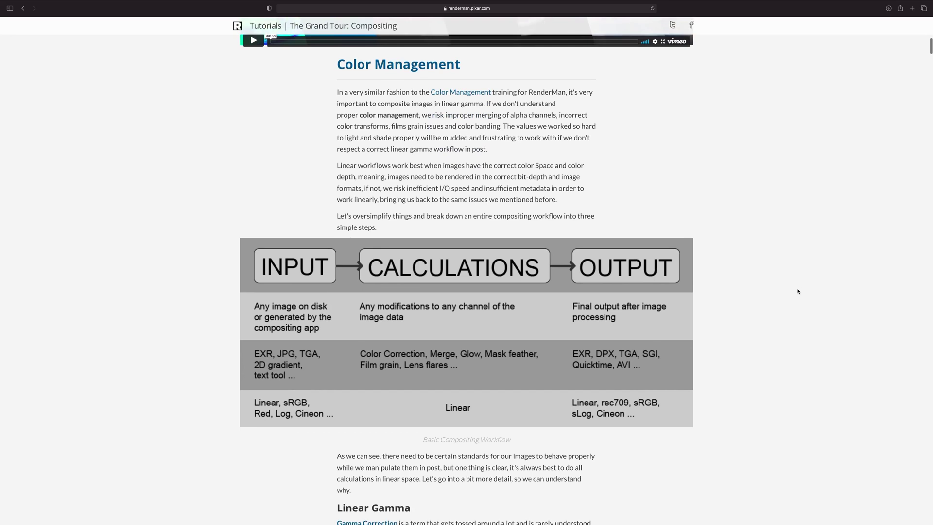
scroll(798, 291, down, 5)
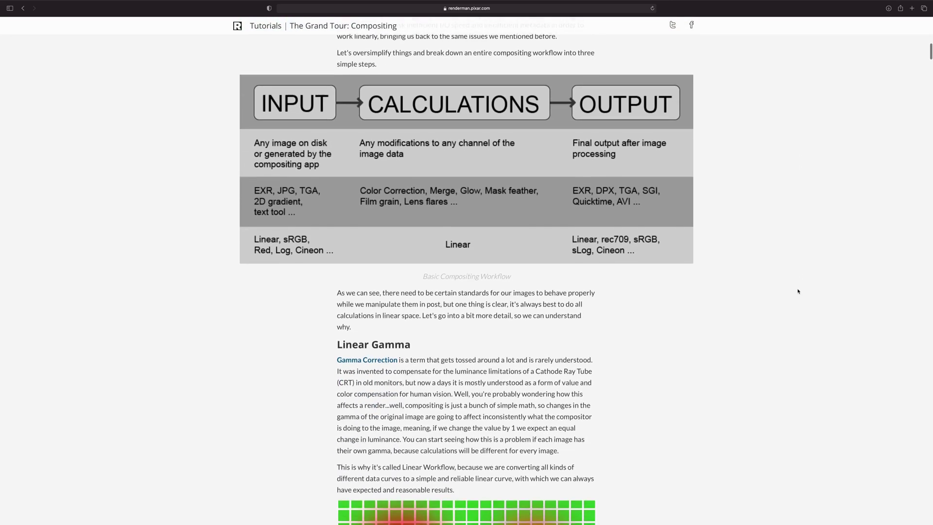
scroll(798, 291, down, 8)
scroll(799, 291, up, 20)
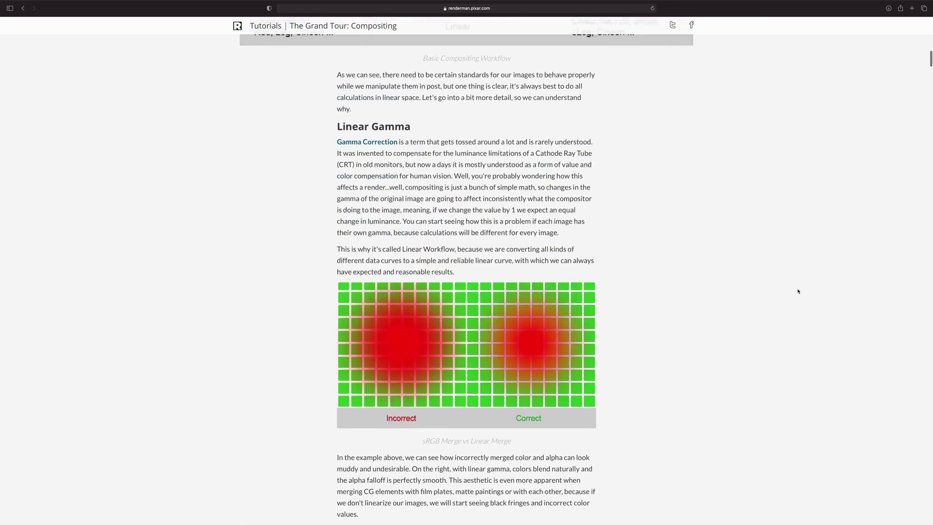
scroll(798, 291, up, 6)
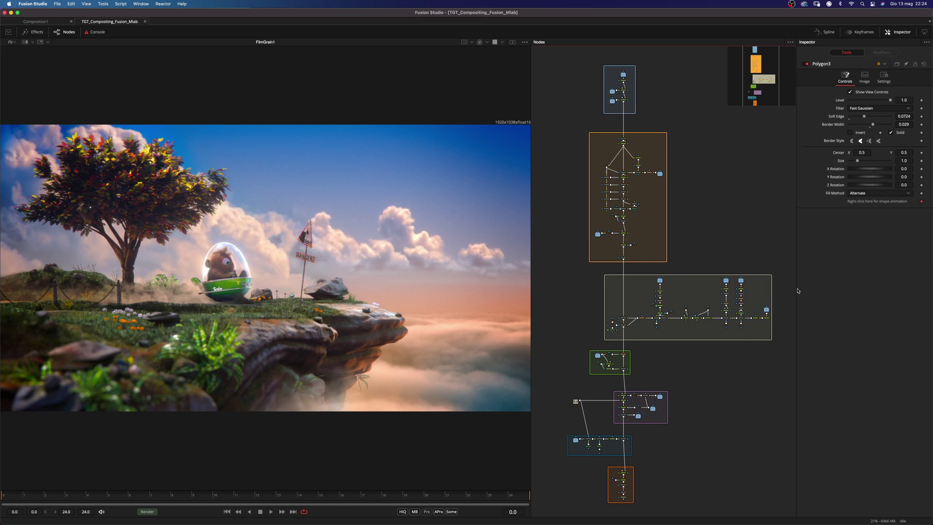
Look through the preset view layouts available for the Fusion Studio window
click(141, 4)
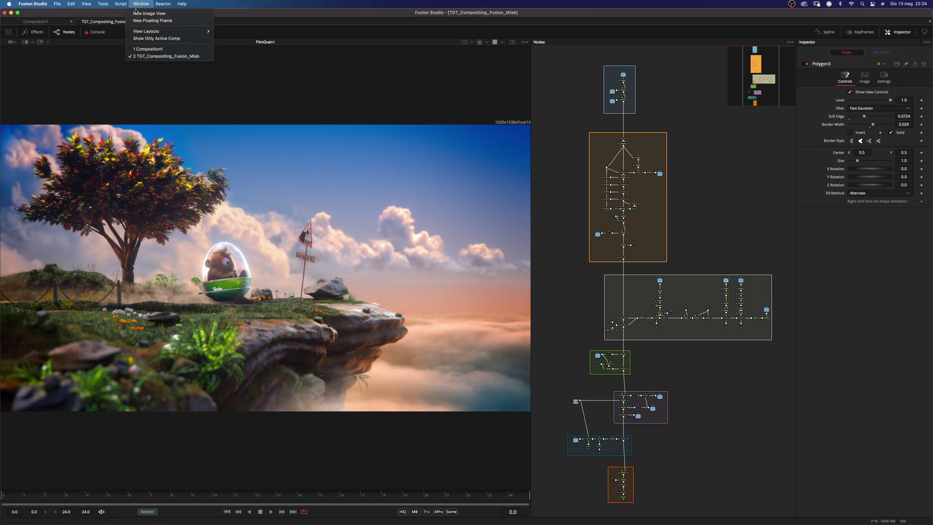
mouse_move(141, 32)
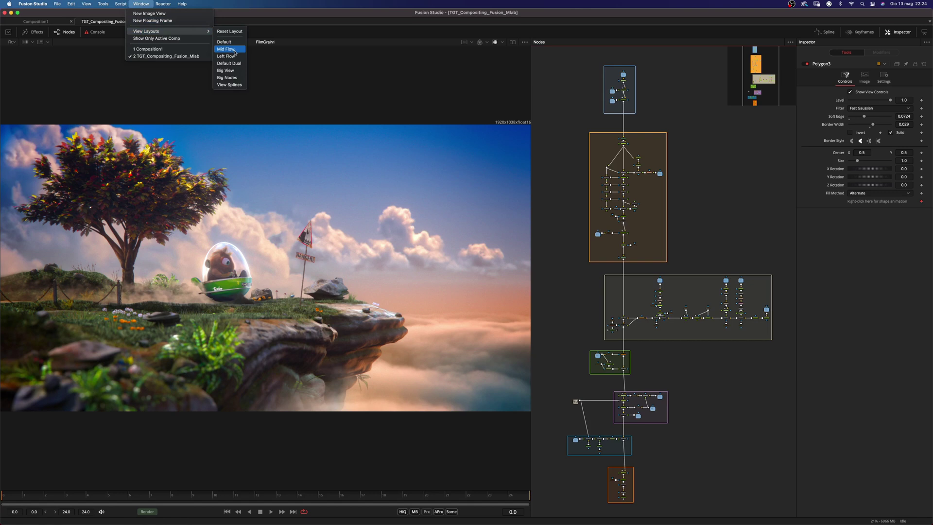
click(742, 190)
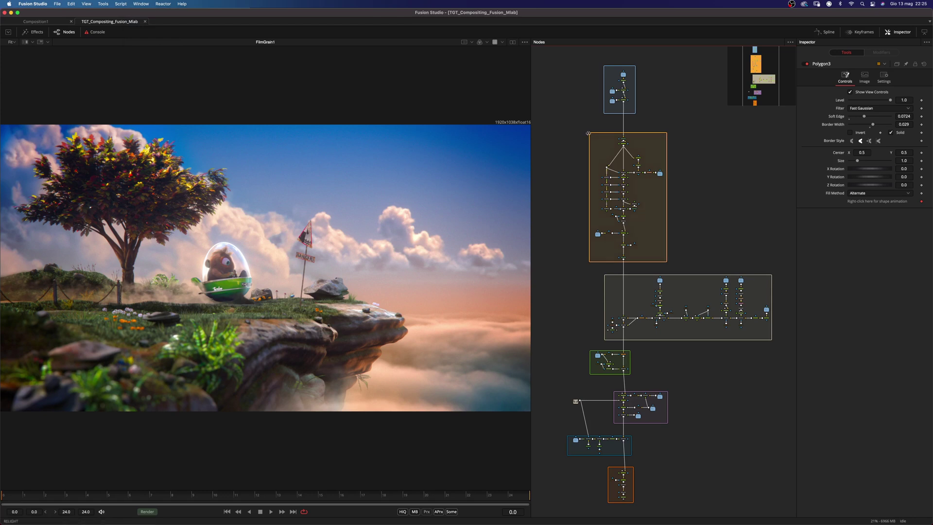
Go to the BEAUTY bookmark in the node graph and frame its group of nodes
drag(679, 165, 698, 204)
scroll(697, 204, up, 3)
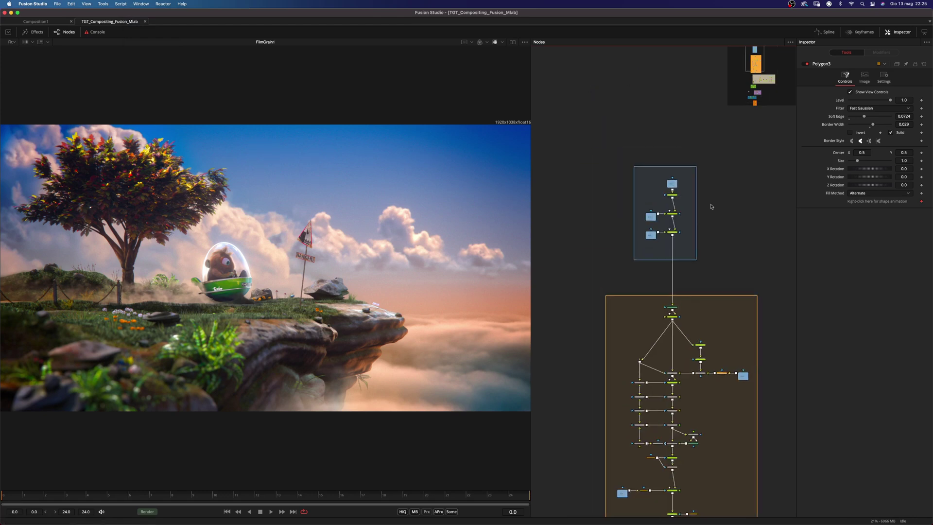
click(790, 43)
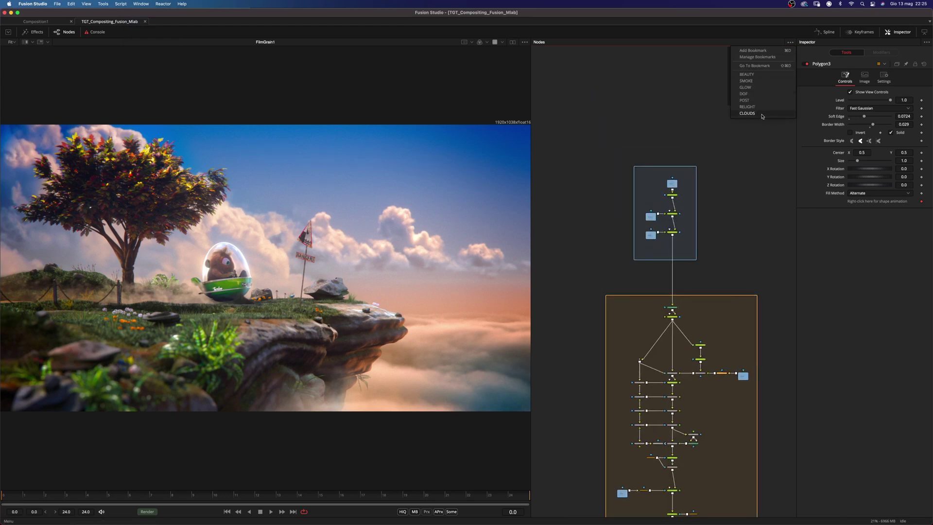
click(758, 75)
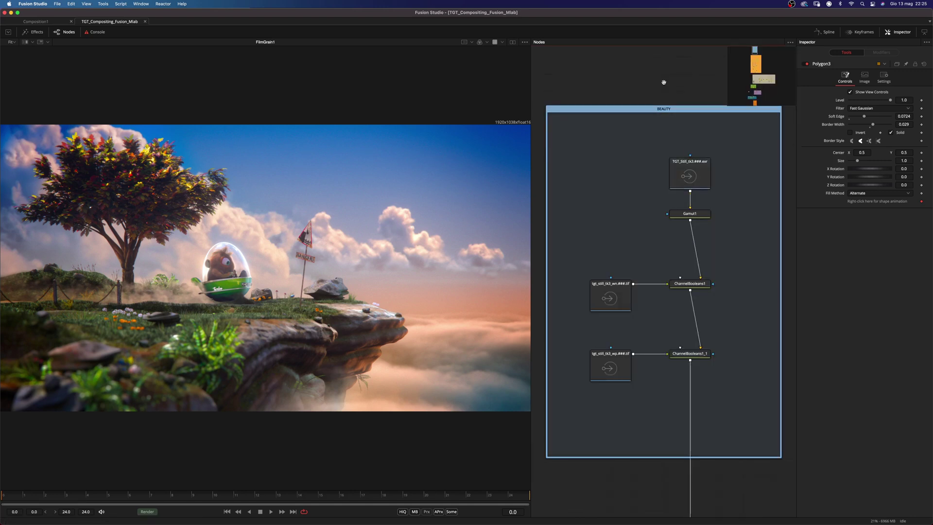
drag(664, 83, 664, 110)
scroll(663, 109, down, 1)
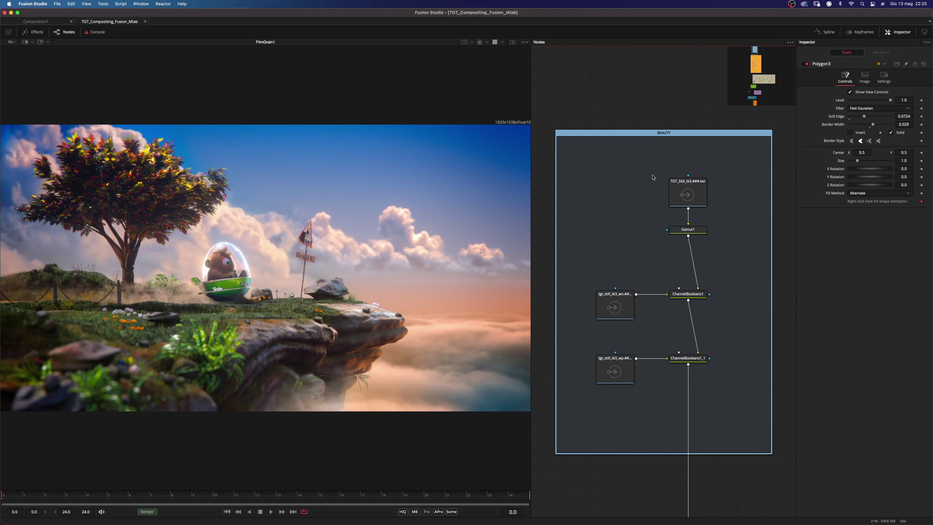
View the TGT_Still_tk3 beauty loader and the wn and wp pass loaders of the BEAUTY group in the viewer
drag(688, 194, 317, 221)
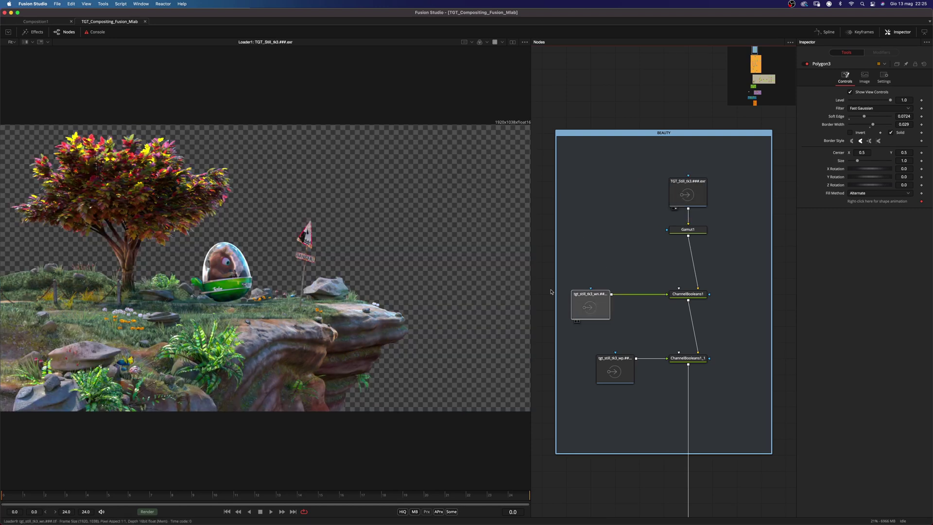
click(601, 321)
click(601, 385)
View the tgt_still_tk3_z depth pass loader from the blue group near the end of the node tree
scroll(610, 289, down, 3)
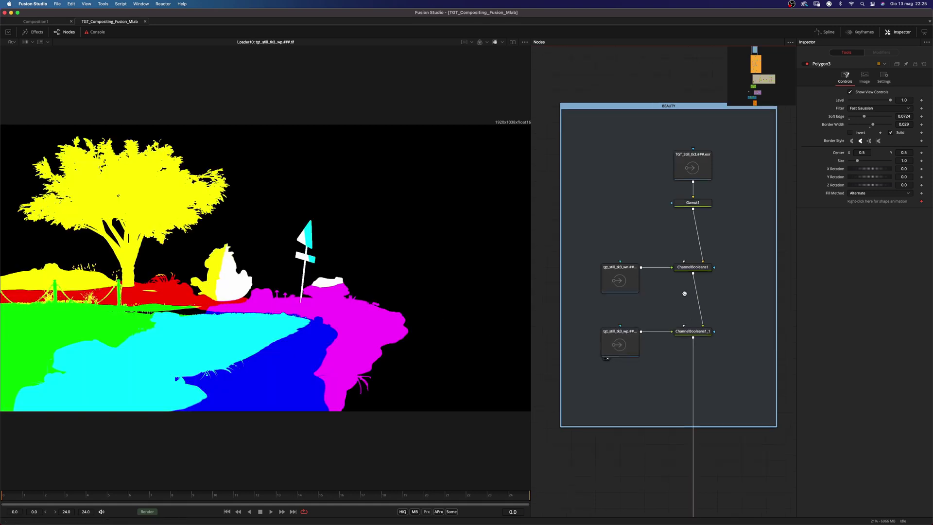
scroll(610, 289, down, 15)
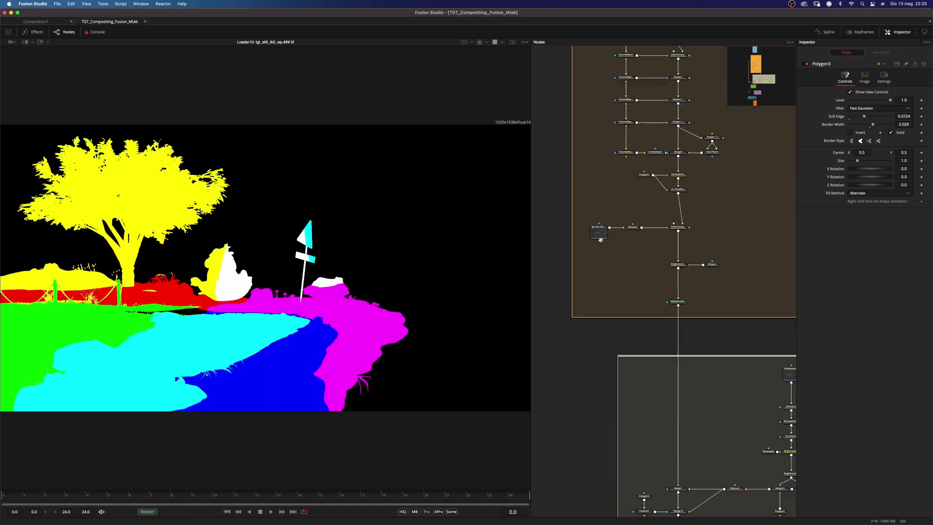
scroll(578, 278, down, 15)
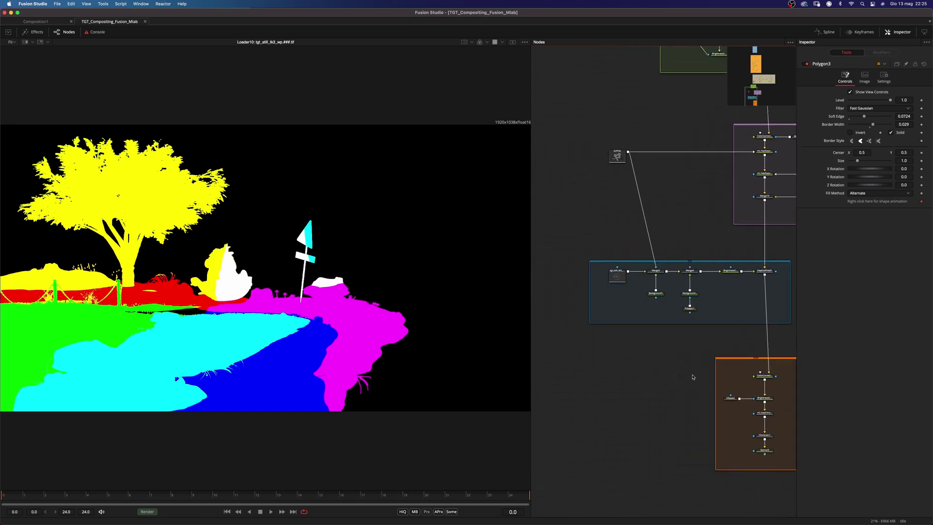
click(629, 295)
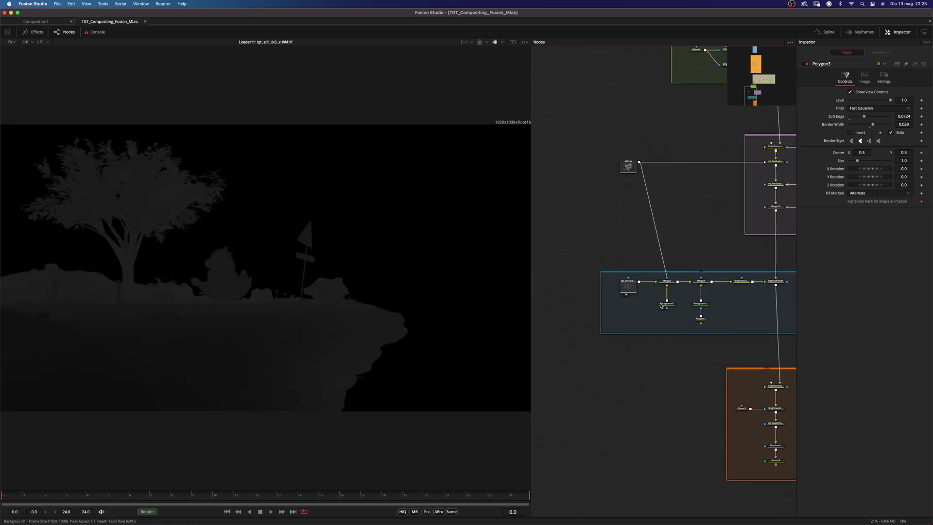
View the specular and incandescence pass loaders of the purple group one after another in the viewer
scroll(610, 339, right, 5)
scroll(610, 339, up, 6)
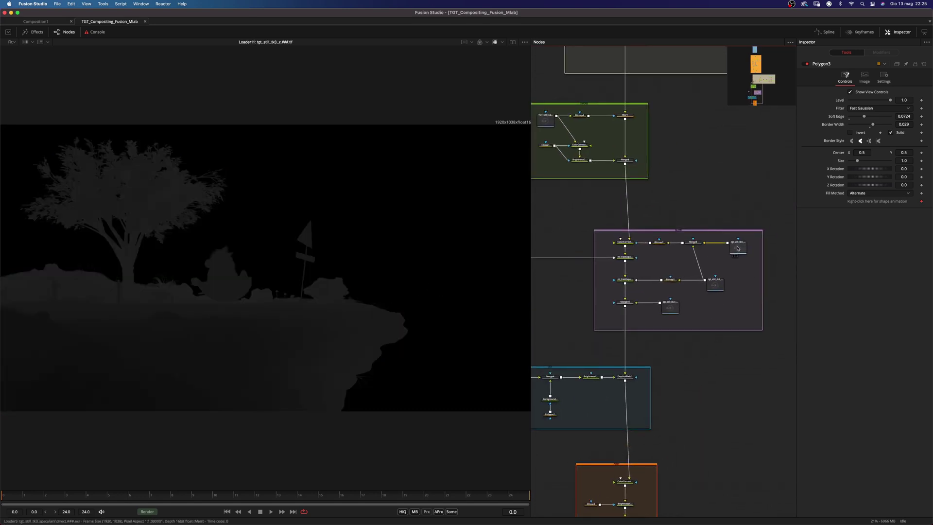
drag(737, 248, 445, 225)
drag(714, 285, 389, 234)
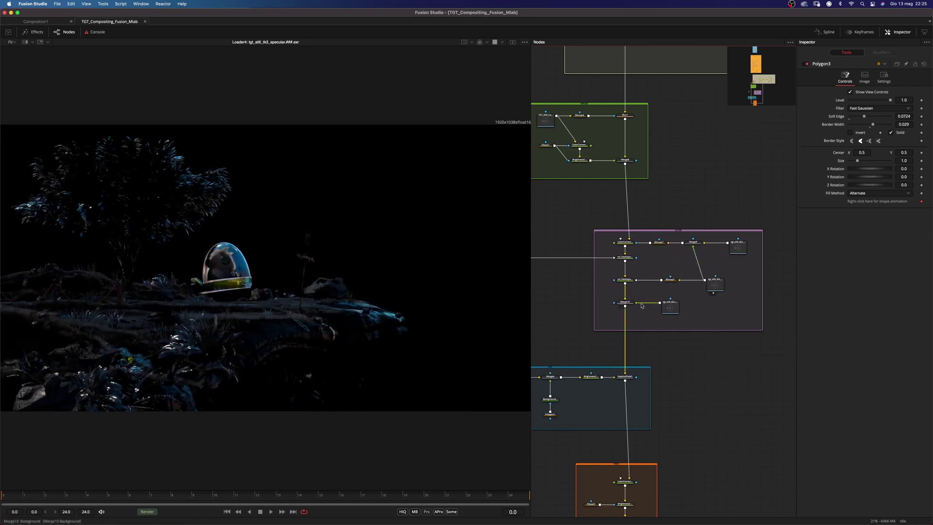
click(674, 312)
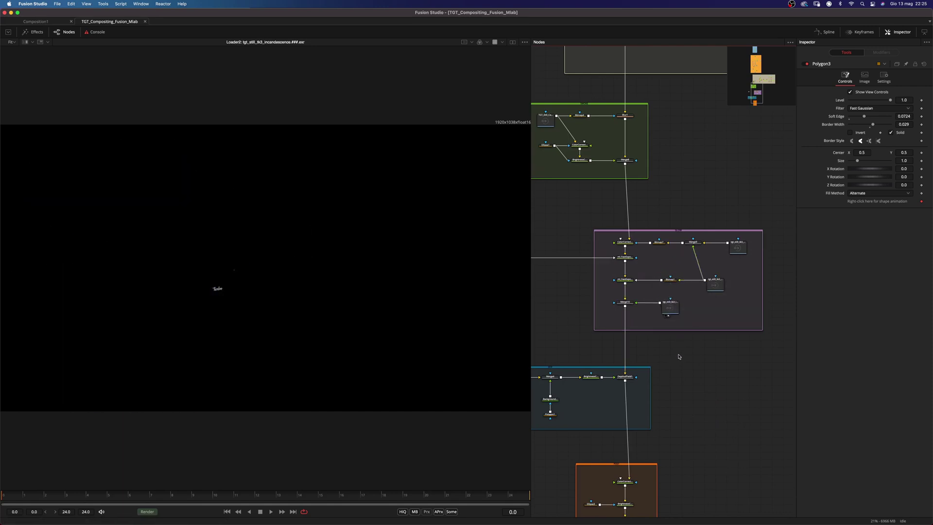
Return to the BEAUTY bookmark and show the TGT_Still_tk3 beauty loader in the viewer
scroll(696, 347, up, 2)
scroll(707, 301, down, 6)
scroll(710, 282, up, 9)
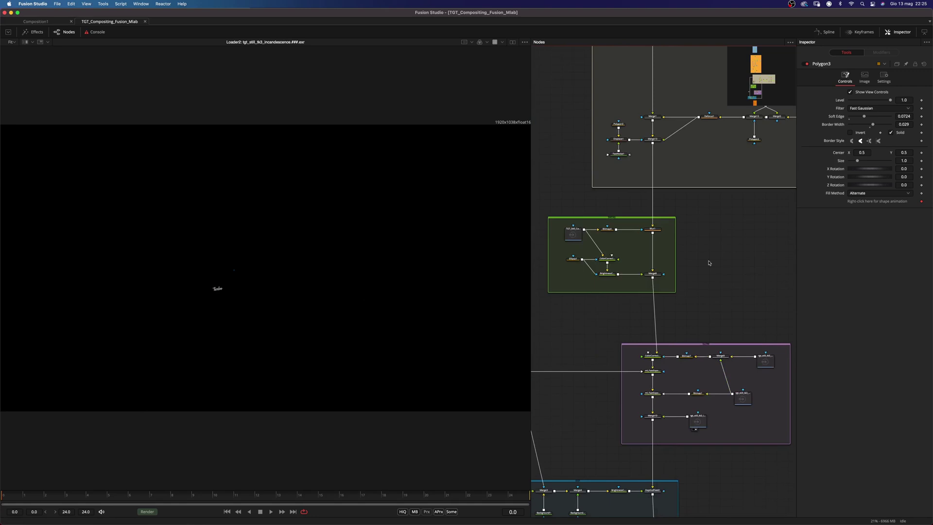
scroll(700, 292, up, 10)
click(791, 42)
click(747, 81)
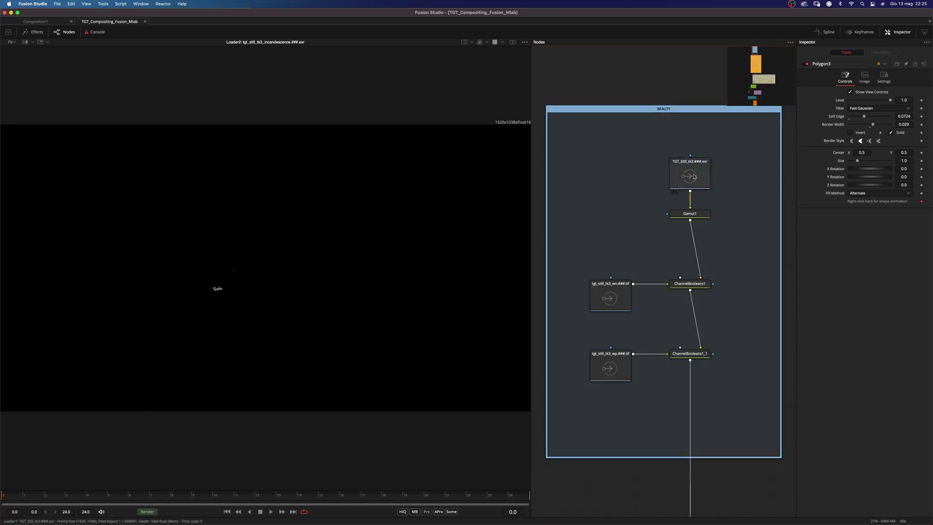
drag(695, 177, 491, 219)
scroll(684, 208, down, 1)
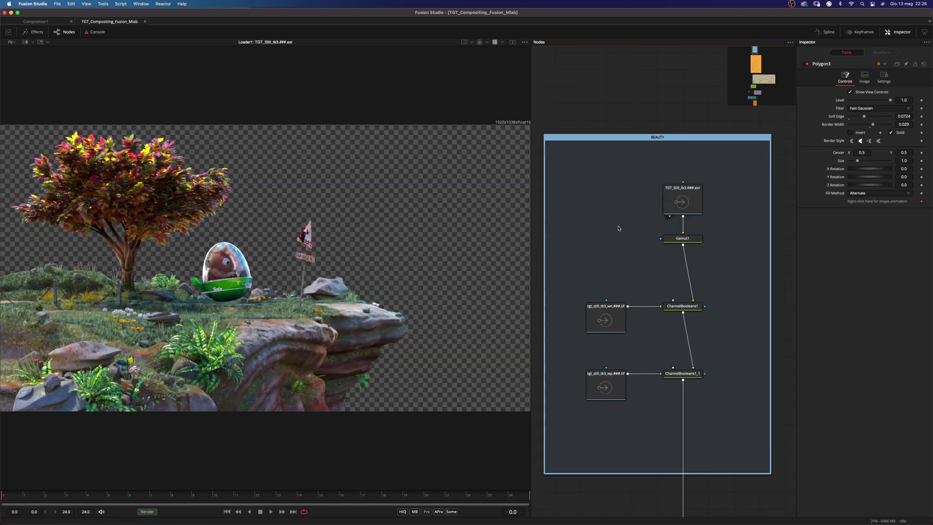
Inspect the Gamut1 node's color space settings and the viewer's GamutViewLUT source and output spaces, leaving the LUT editor closed
click(702, 238)
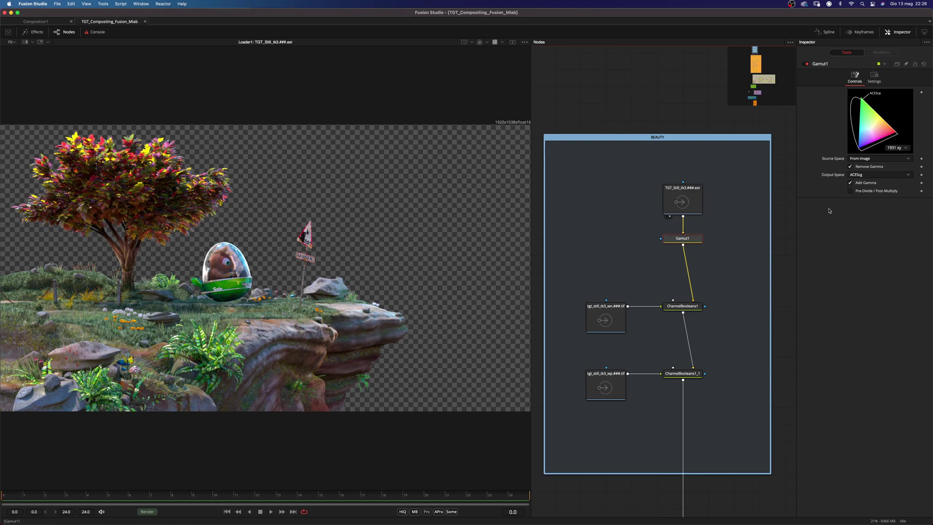
click(503, 42)
click(501, 50)
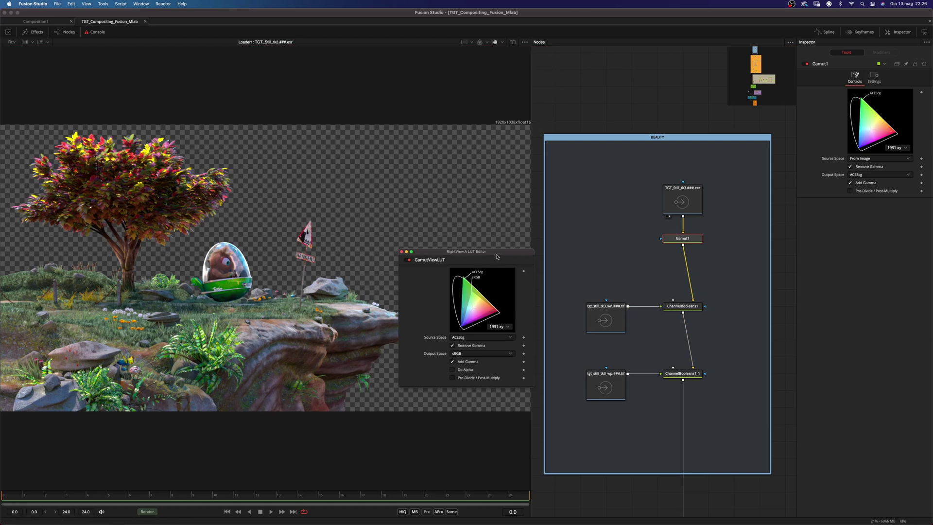
drag(497, 253, 444, 213)
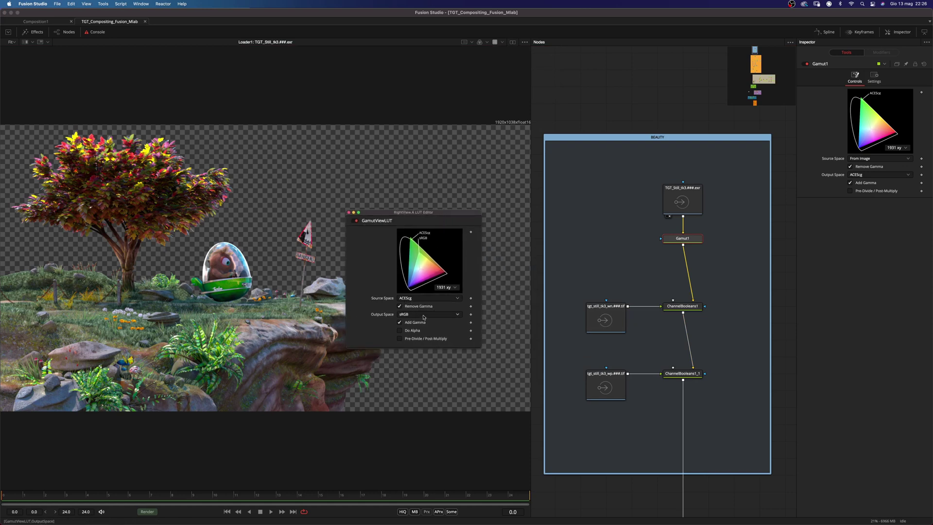
click(349, 213)
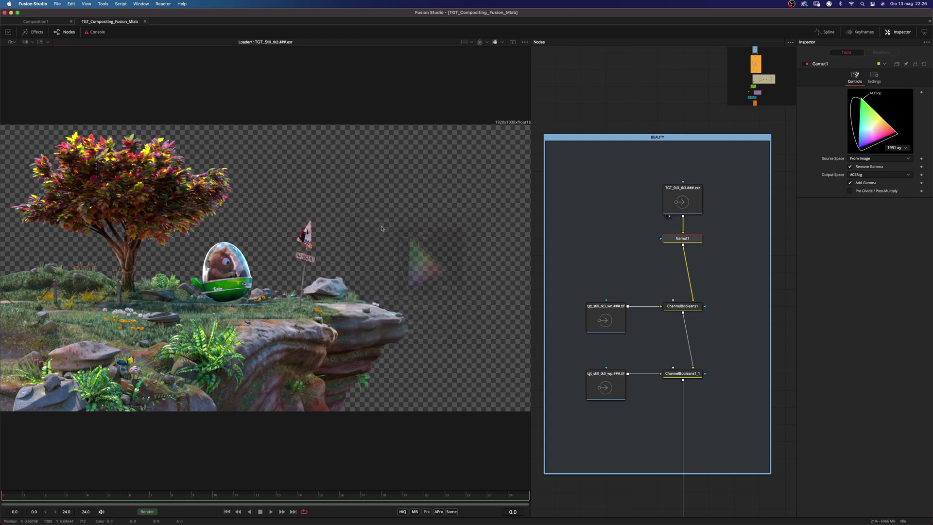
Show the ChannelBooleans1 node in the viewer, followed by the wn and wp pass loaders
click(685, 308)
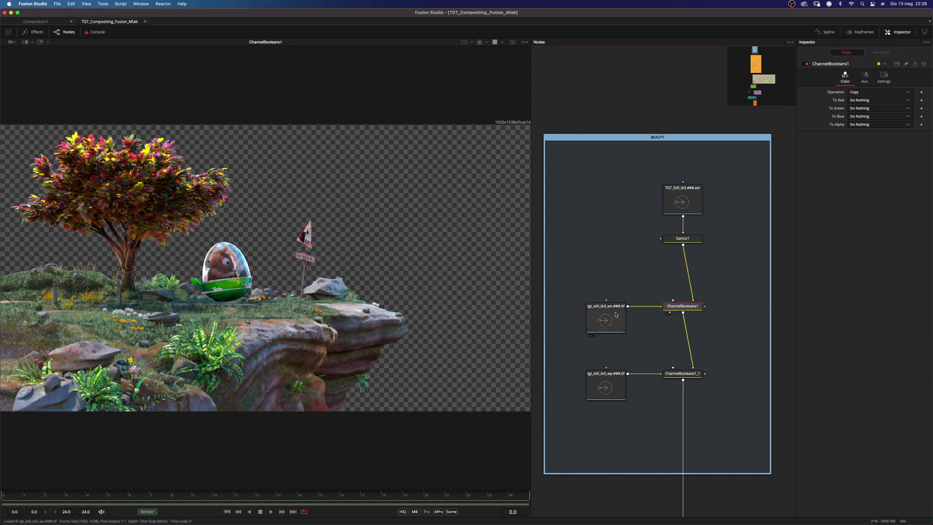
click(616, 319)
drag(612, 326, 421, 248)
drag(603, 392, 432, 305)
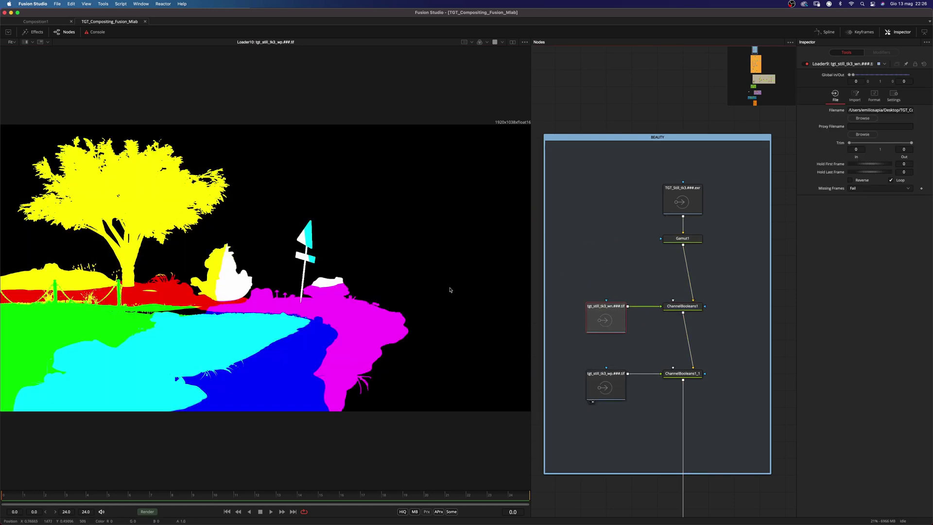
Examine the auxiliary channel assignments of ChannelBooleans1 and ChannelBooleans1_1, with ChannelBooleans1_1 shown in the viewer
click(696, 309)
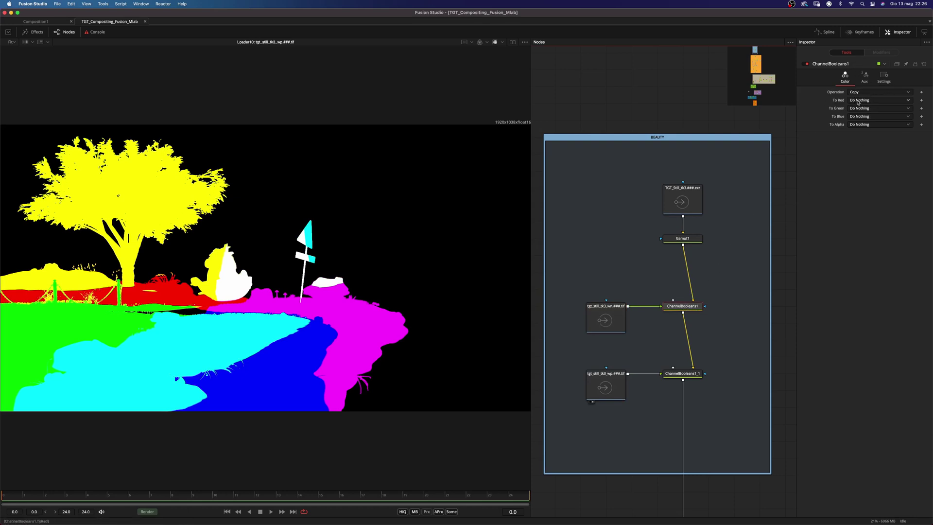
click(865, 77)
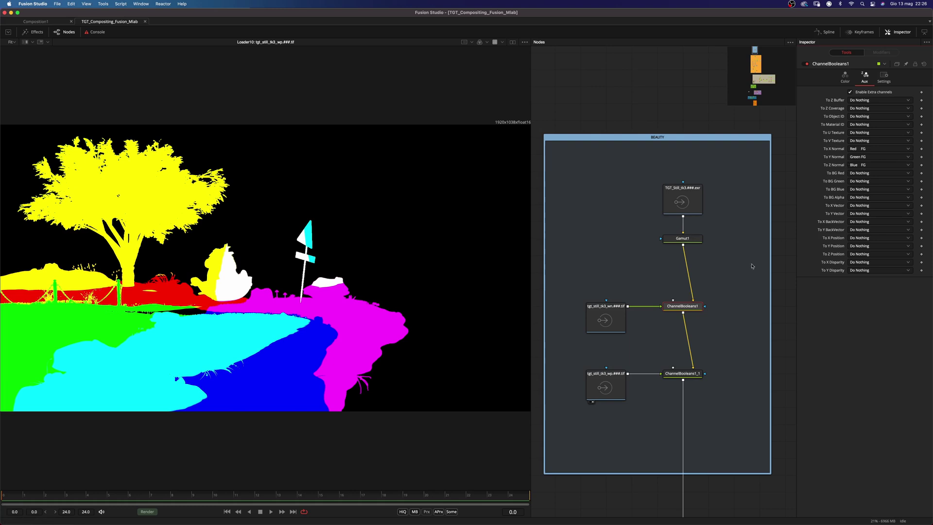
click(695, 378)
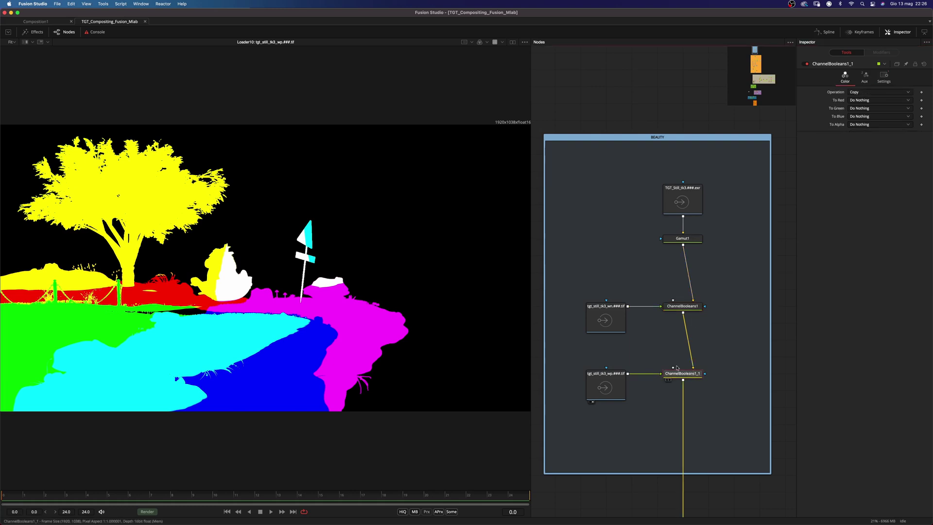
key(1)
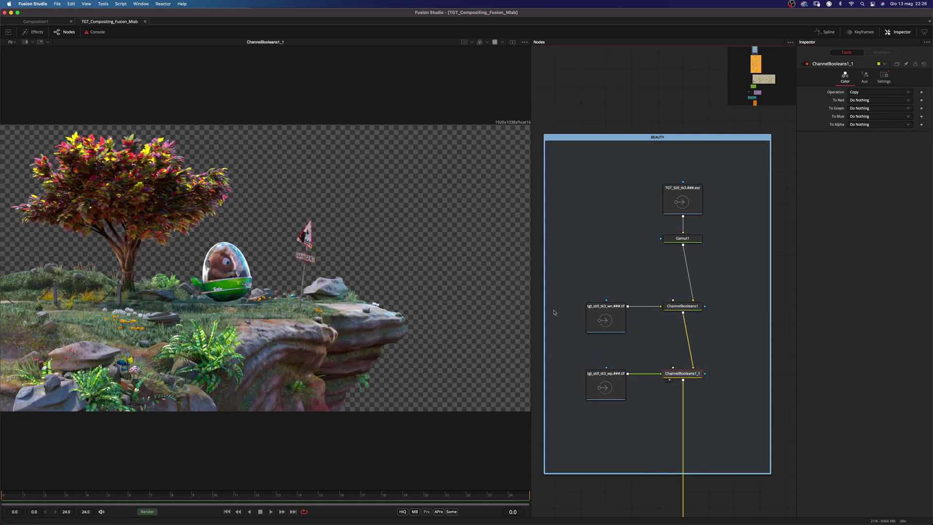
click(865, 76)
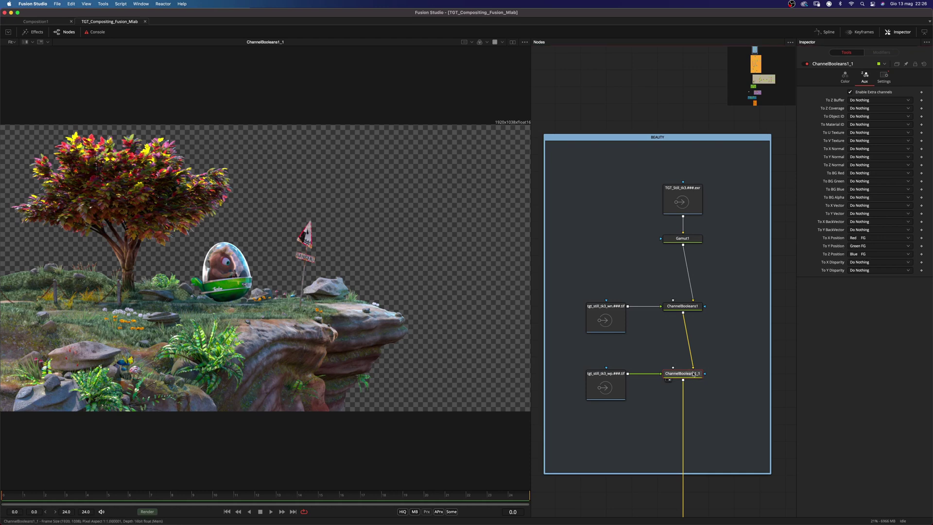
Compare the Normals and Positions channels of ChannelBooleans1_1 in the viewer, then return the display to Color
click(480, 41)
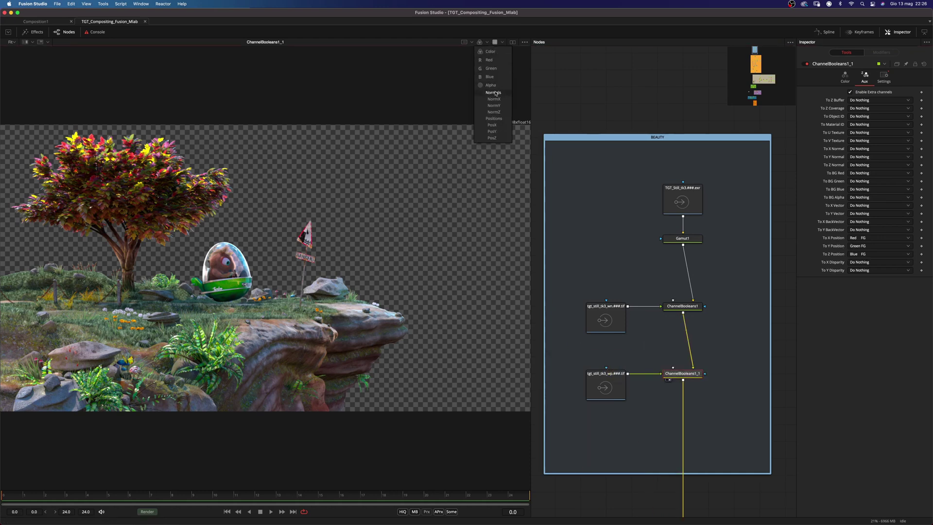
click(495, 92)
click(480, 42)
click(494, 118)
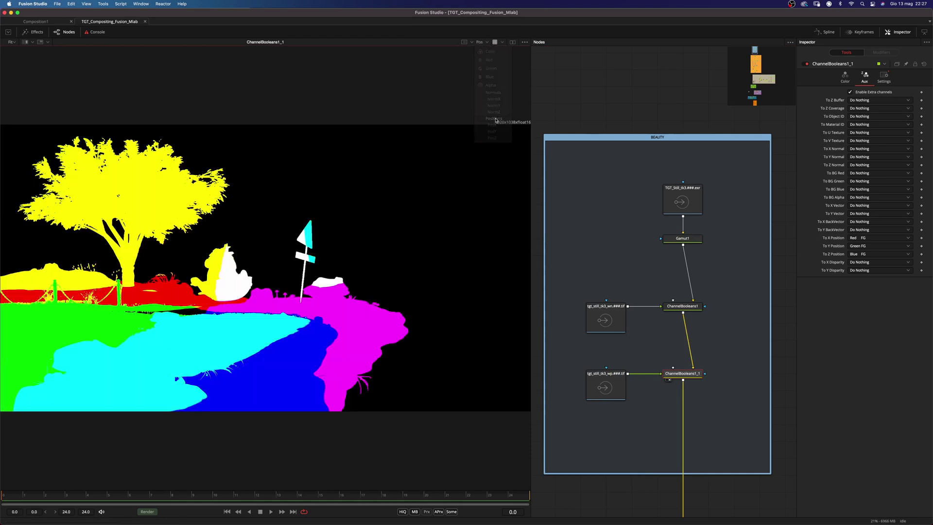
click(488, 42)
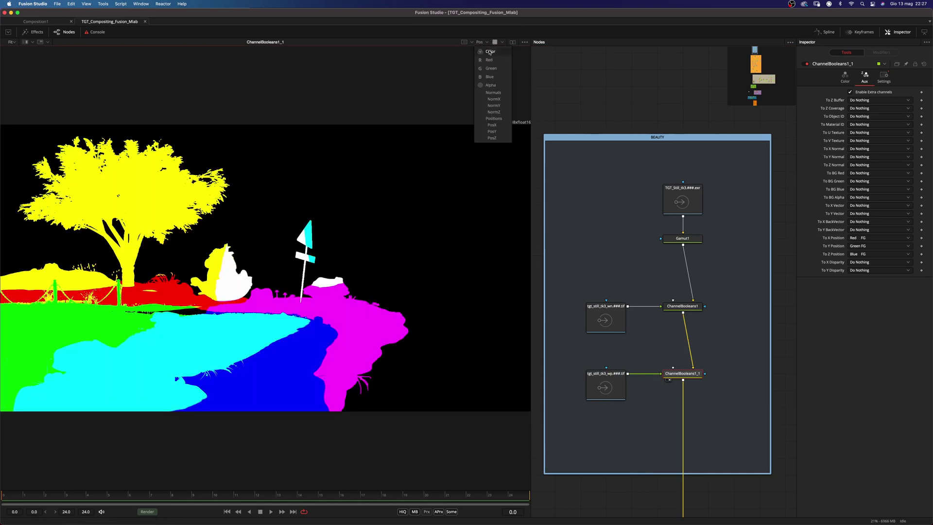
click(490, 53)
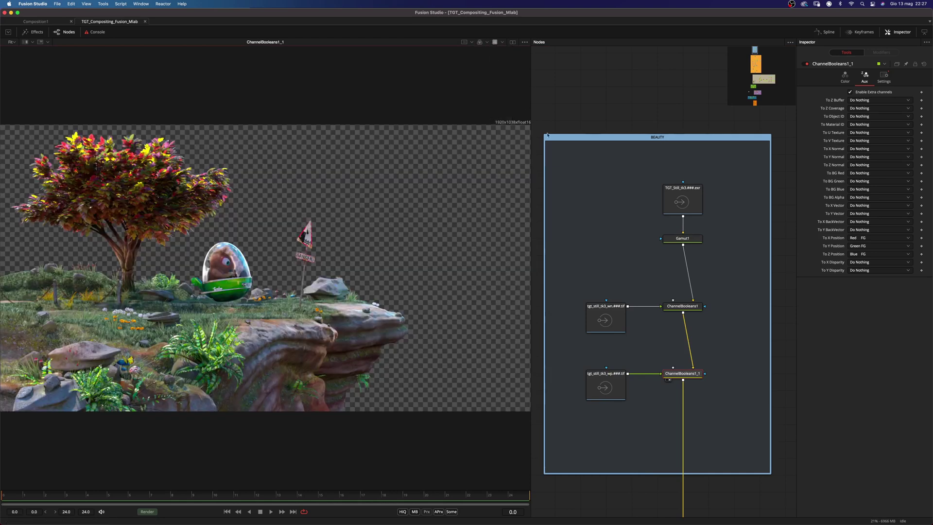
click(487, 42)
click(493, 93)
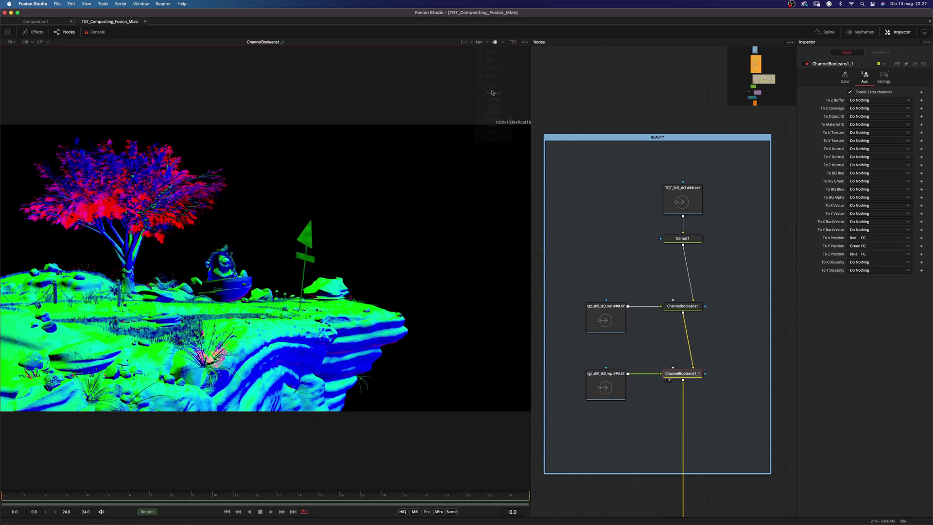
click(488, 42)
click(494, 118)
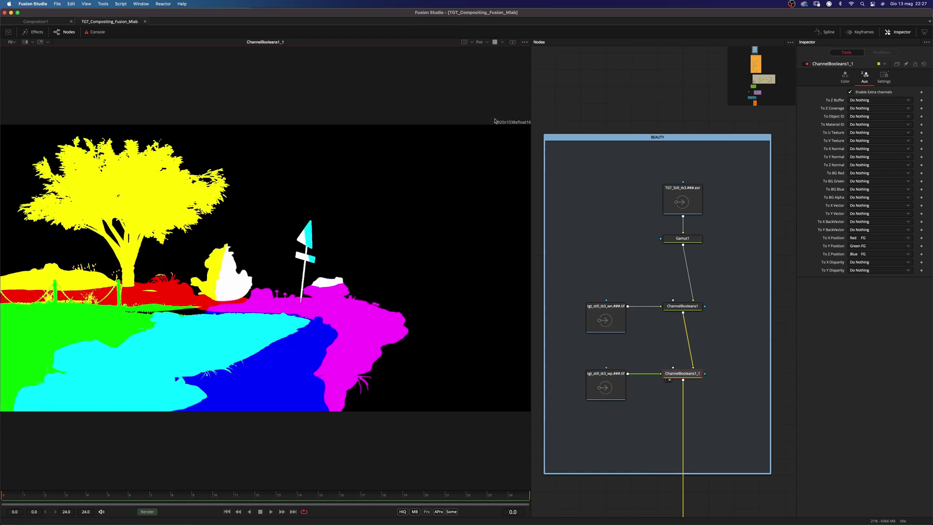
click(487, 42)
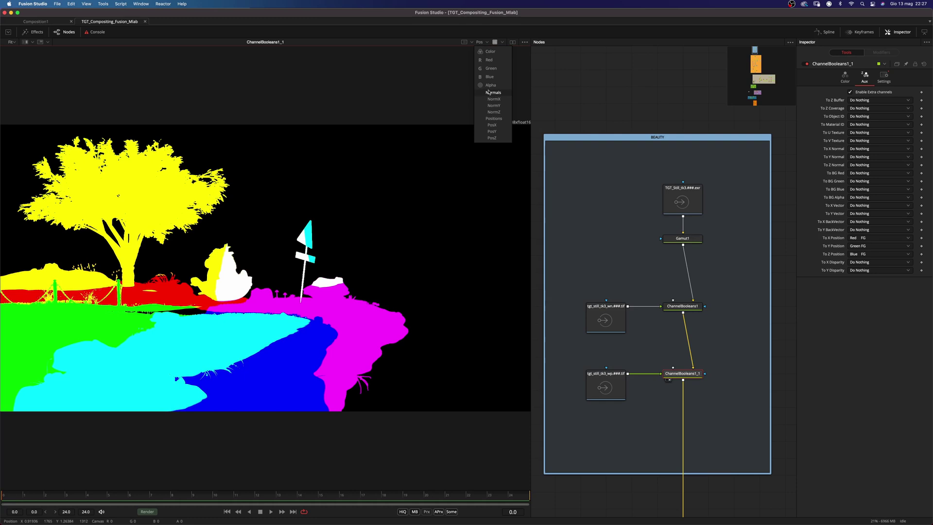
click(490, 51)
Add a Shader node in the empty area between the BEAUTY and RELIGHT groups
scroll(548, 134, down, 3)
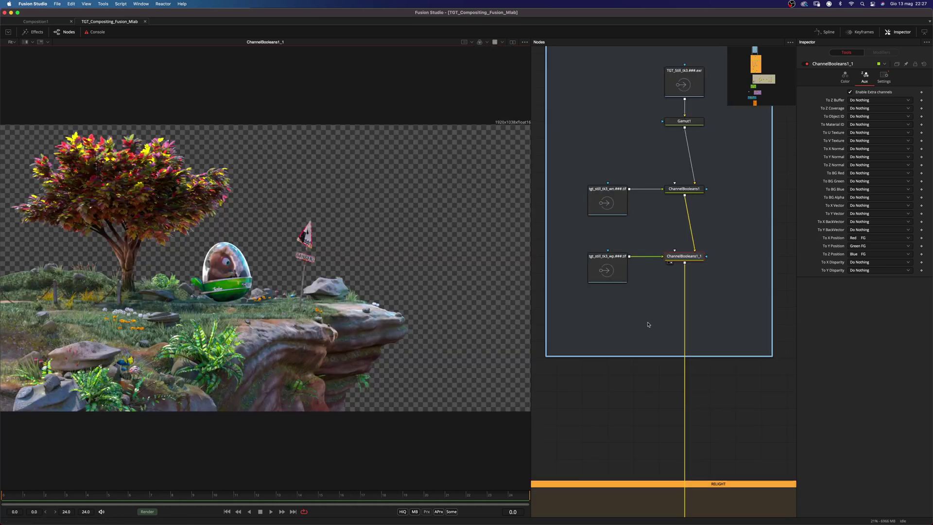
scroll(637, 373, down, 1)
scroll(351, 337, down, 2)
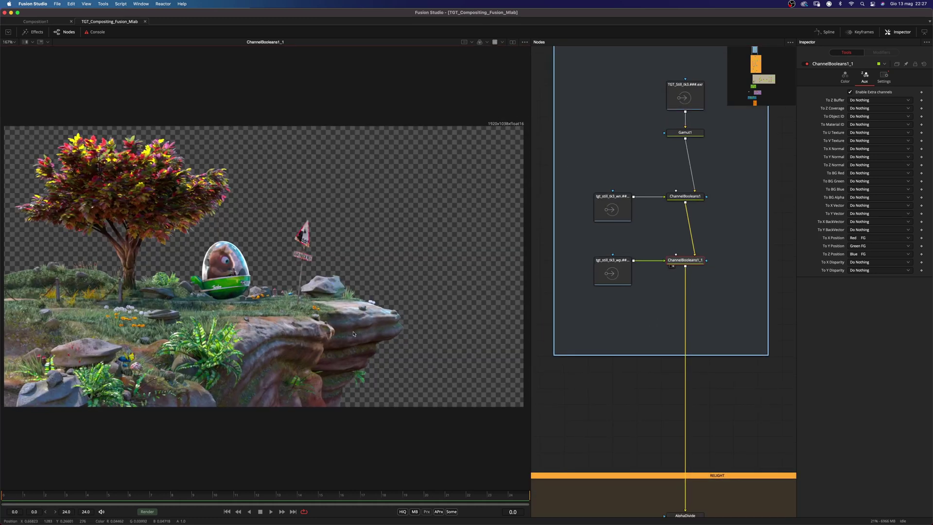
scroll(351, 336, left, 3)
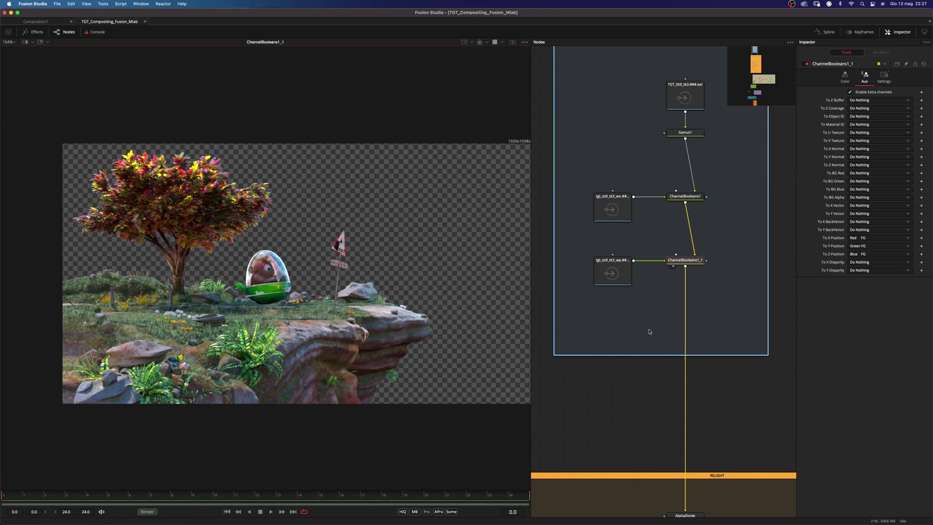
scroll(660, 304, down, 1)
click(630, 416)
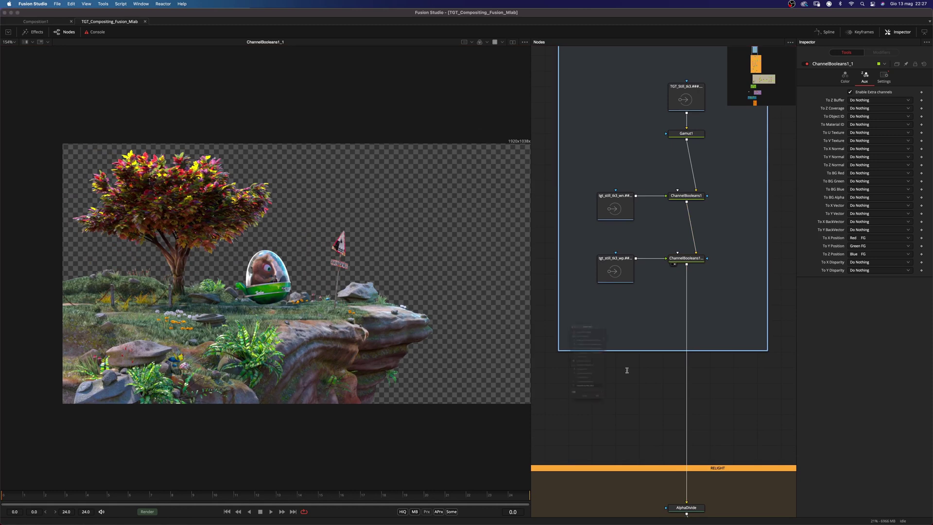
key(shift+space)
text(crea)
key(BackSpace)
key(BackSpace)
key(BackSpace)
key(BackSpace)
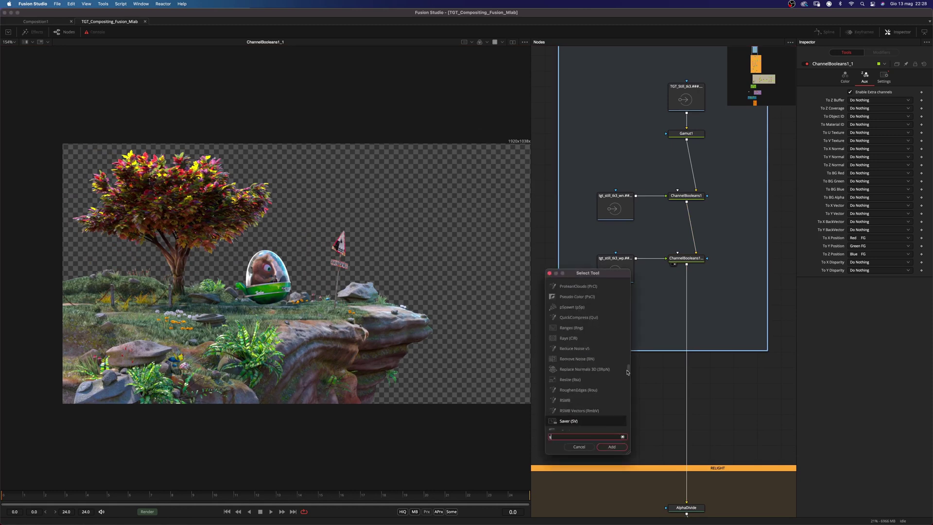
text(sha)
key(Return)
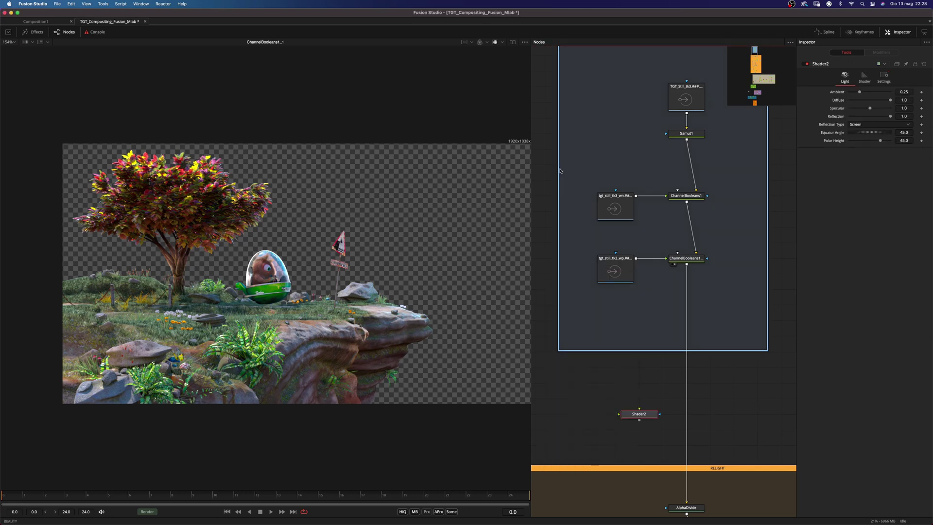
Add a Volume Mask node to the flow
key(shift+space)
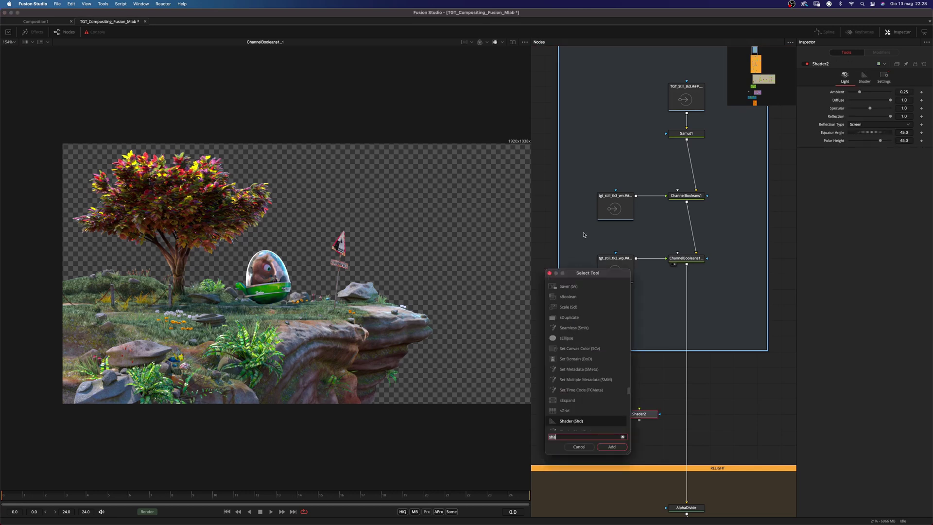
text(volum)
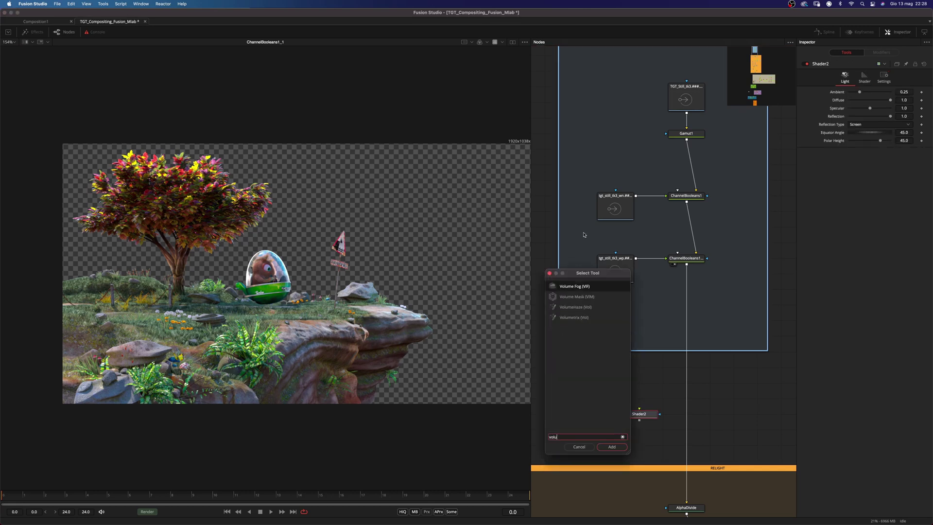
key(Return)
Insert the Shader between ChannelBooleans1_1 and AlphaDivide, and connect ChannelBooleans1_1 to the Volume Mask placed beside it
drag(639, 414, 687, 414)
drag(569, 414, 615, 414)
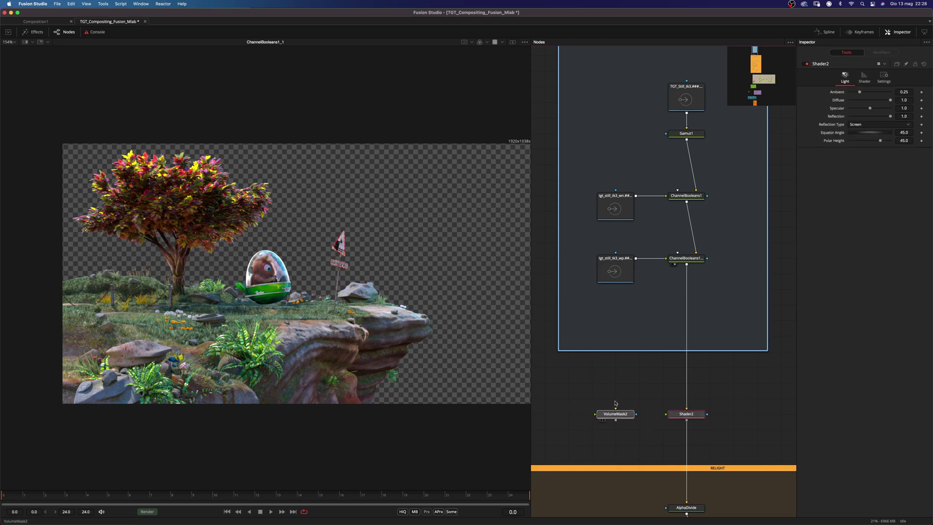
drag(687, 265, 370, 278)
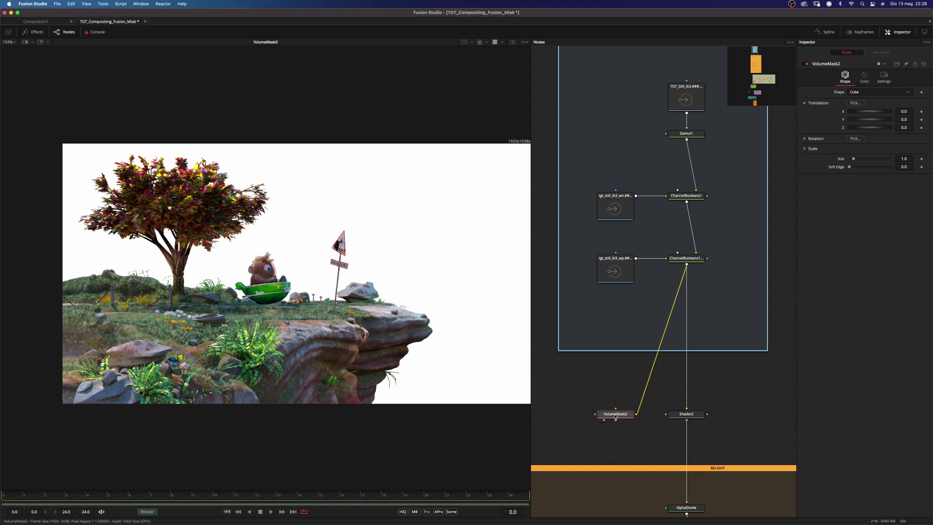
Set the Volume Mask's shape to Sphere and pick its translation from the cliff rock in the image
click(861, 95)
click(863, 100)
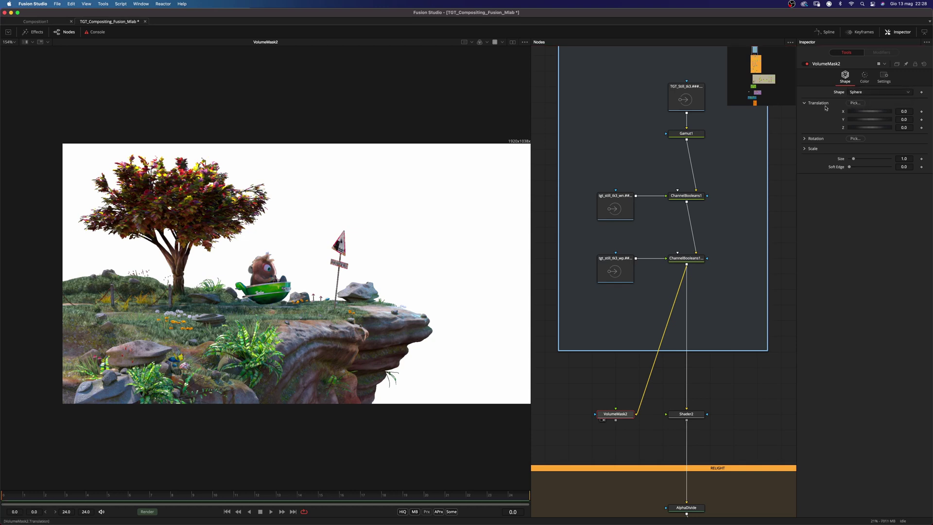
drag(857, 104, 322, 324)
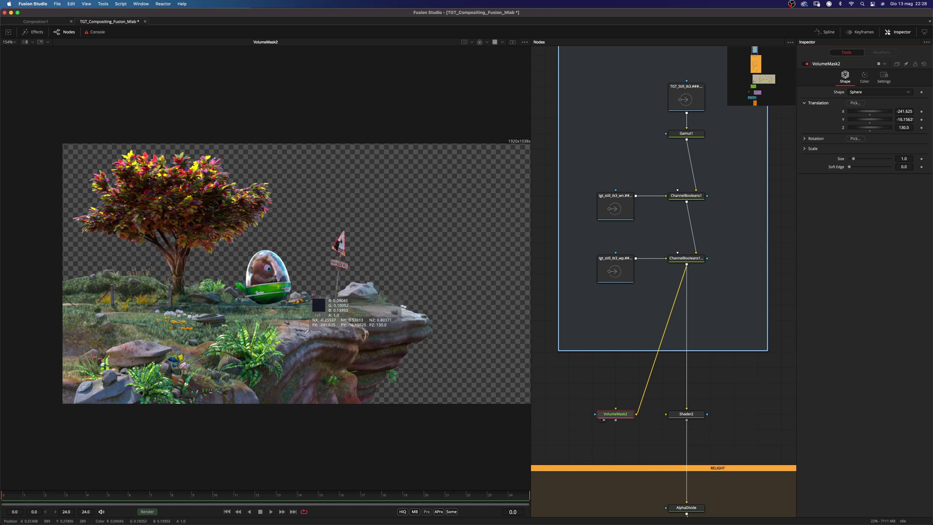
drag(306, 332, 295, 337)
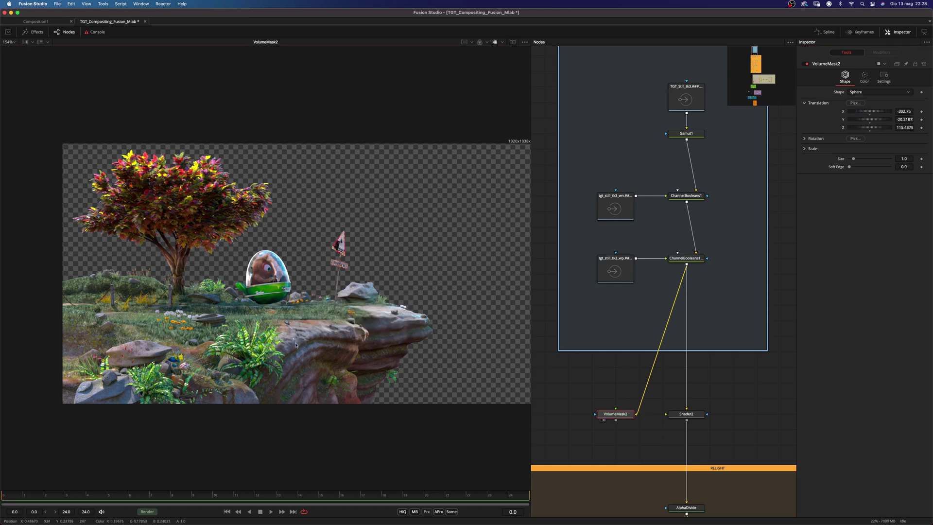
Enlarge the Volume Mask to a size of about 113.4 and re-pick its translation nearer the cliff's edge
scroll(294, 341, up, 5)
scroll(272, 319, down, 3)
scroll(272, 319, down, 2)
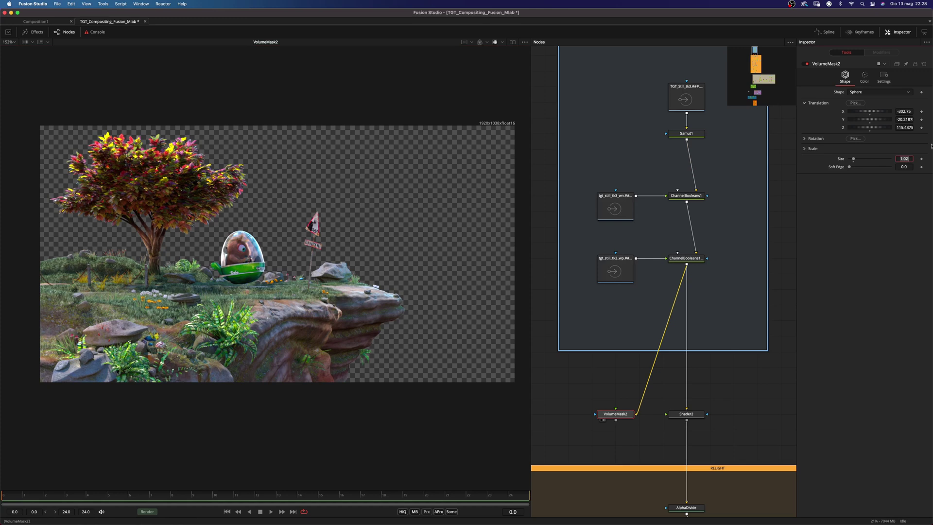
key(Tab)
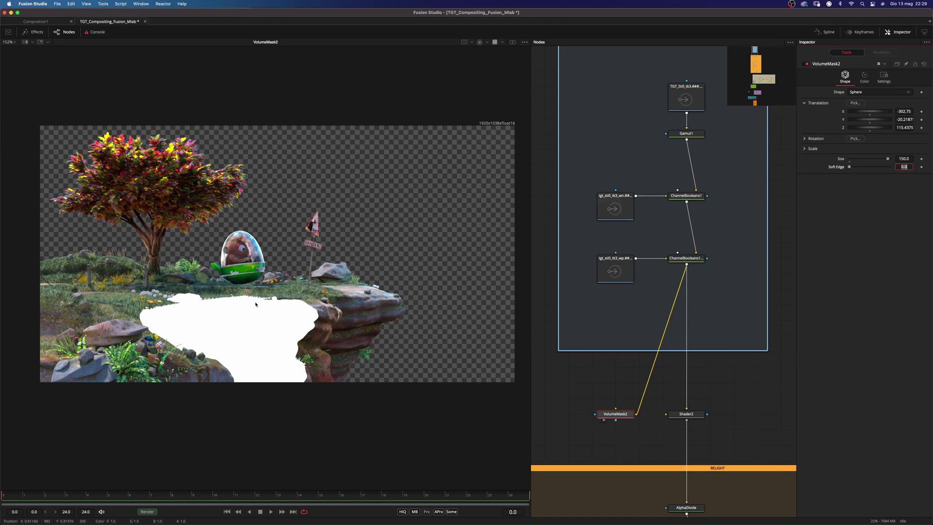
drag(855, 102, 302, 315)
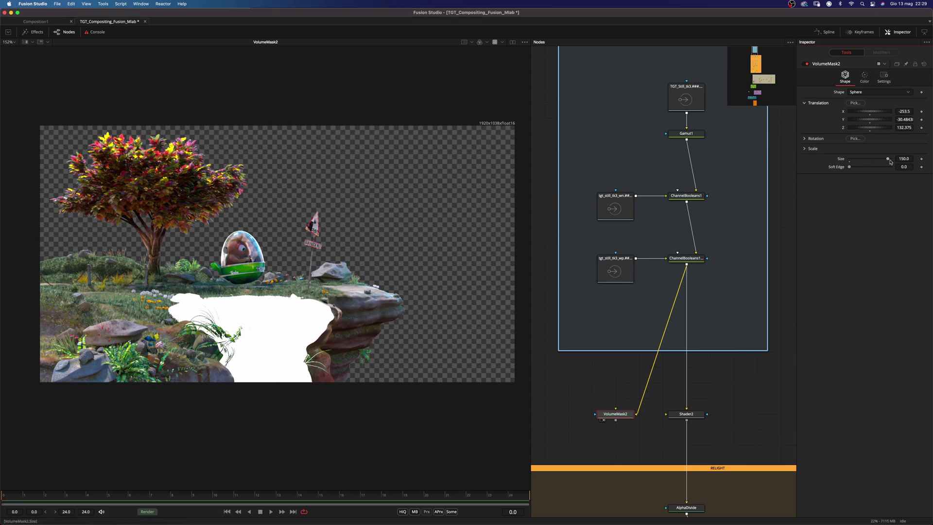
drag(891, 162, 862, 165)
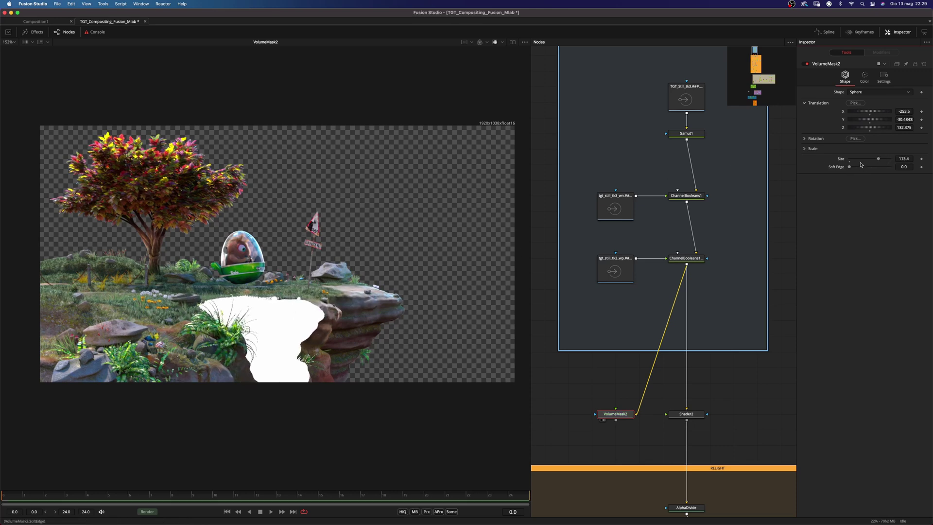
drag(857, 104, 300, 322)
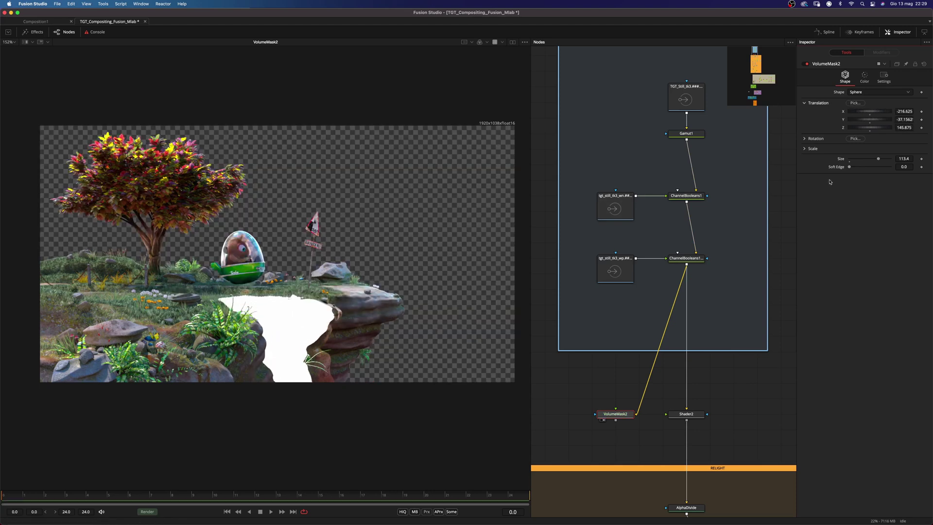
Soften the Volume Mask with a soft edge of 0.85 and set it to output the mask only
drag(850, 167, 885, 167)
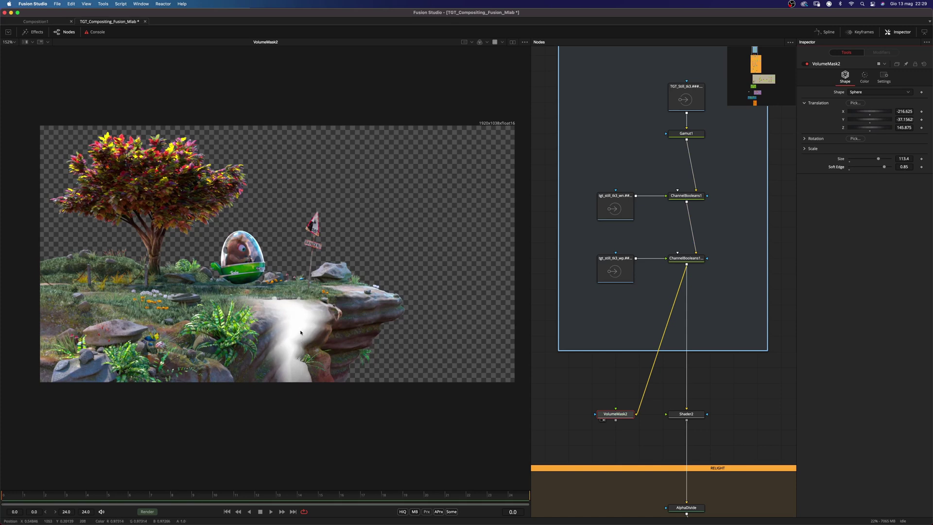
click(865, 76)
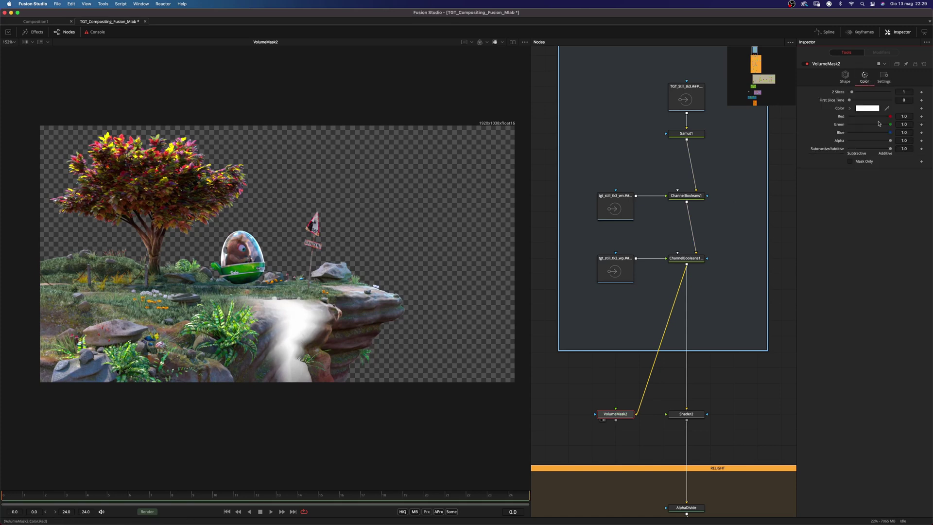
click(851, 162)
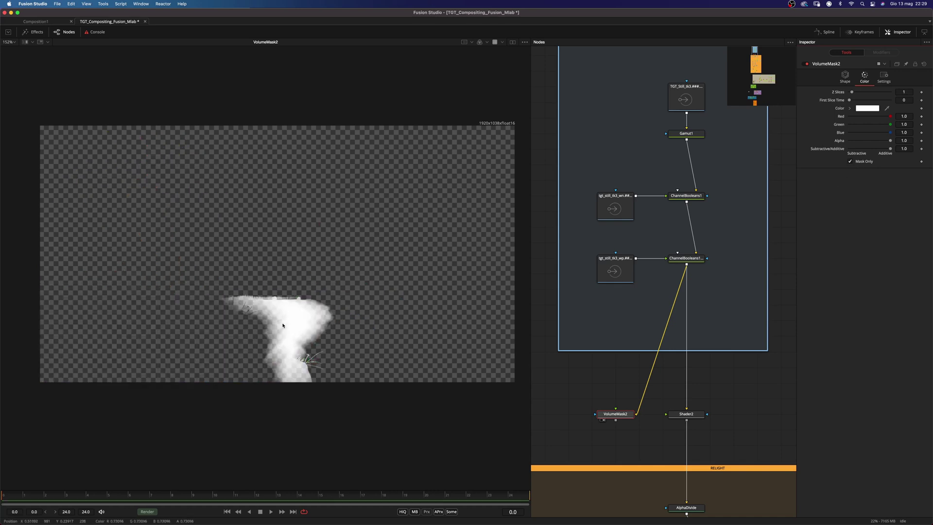
scroll(289, 327, up, 5)
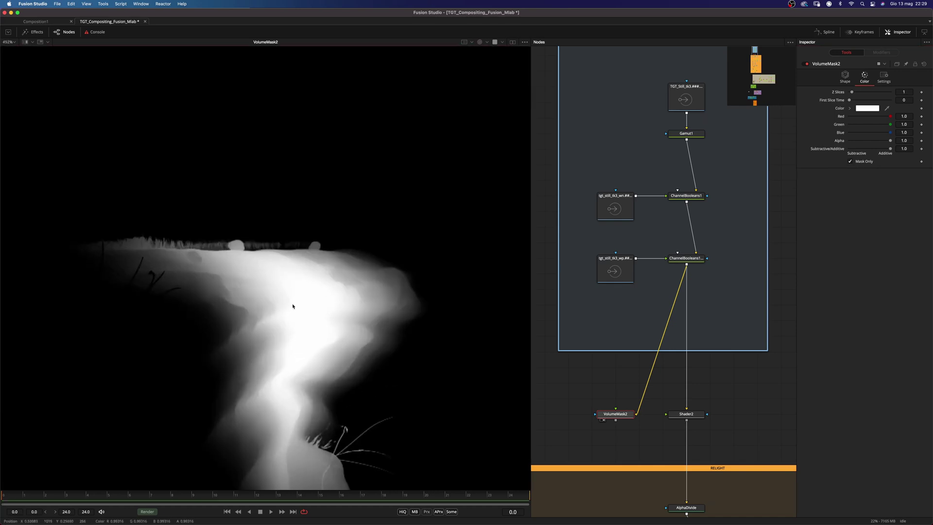
scroll(227, 319, down, 10)
scroll(315, 298, up, 3)
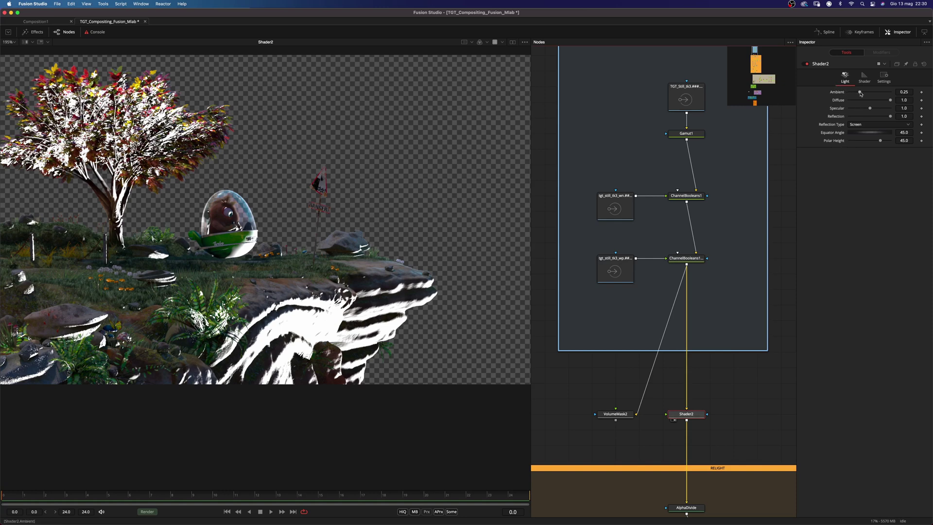
Set the Shader's ambient light to 1.0 and its diffuse light to about 0.488, checking the tree and egg vehicle
drag(861, 93, 891, 92)
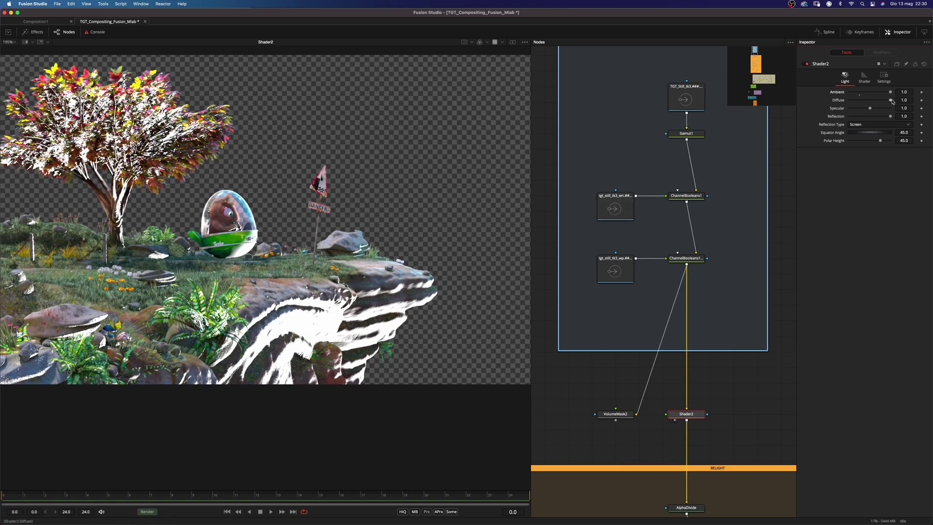
scroll(117, 130, up, 6)
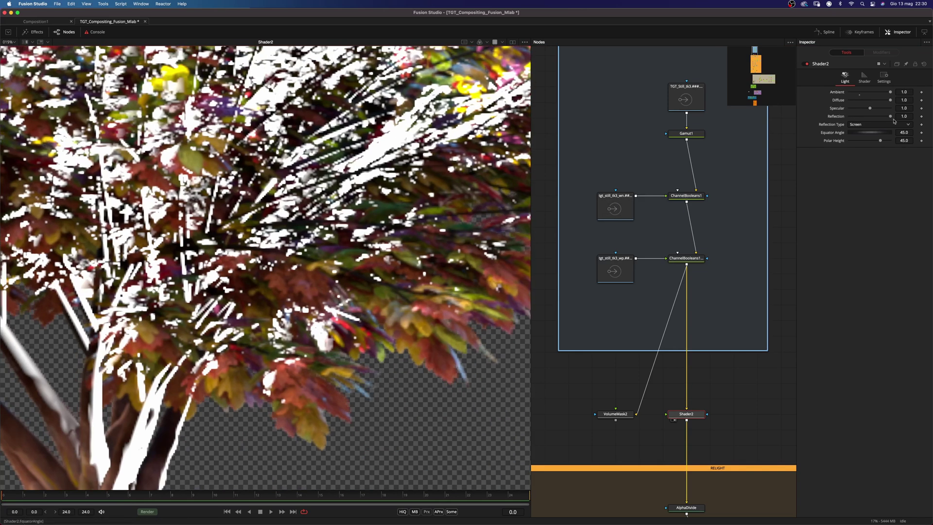
drag(891, 101, 870, 100)
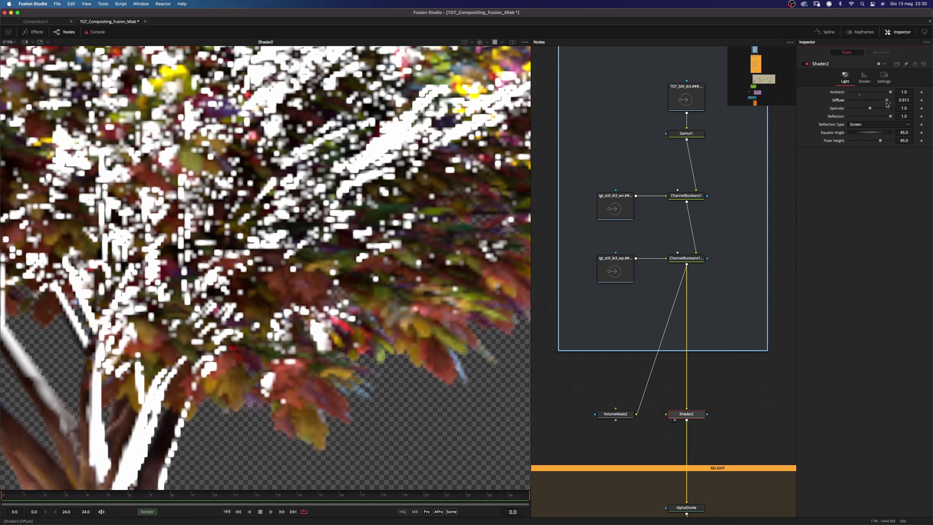
scroll(314, 251, down, 5)
scroll(385, 310, up, 4)
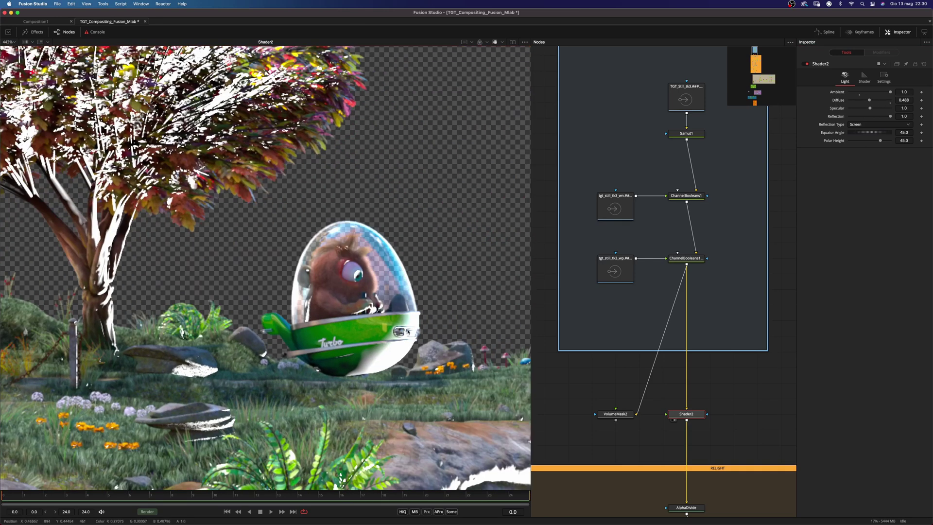
scroll(400, 285, down, 3)
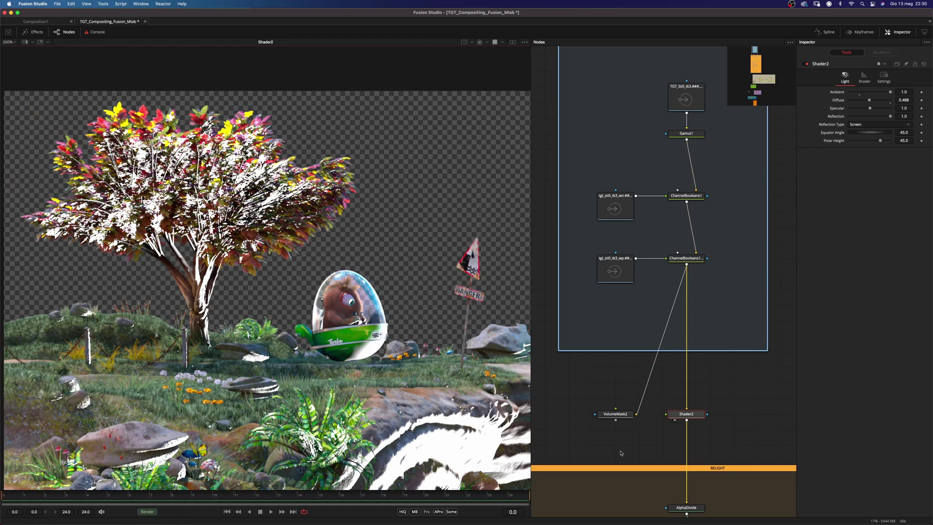
Connect VolumeMask2 to Shader2's mask input so the relight is limited to the masked part of the cliff, adjusting the Shader's equator angle
drag(628, 413, 605, 412)
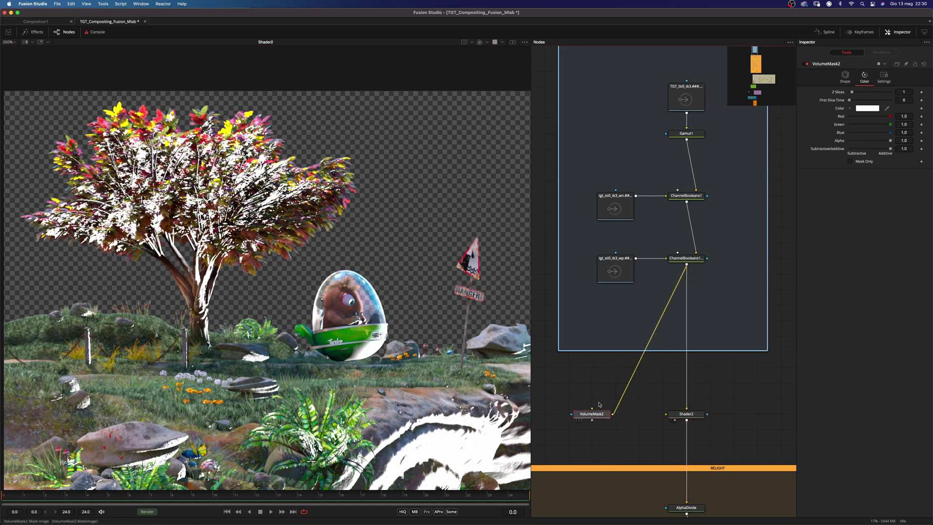
click(691, 415)
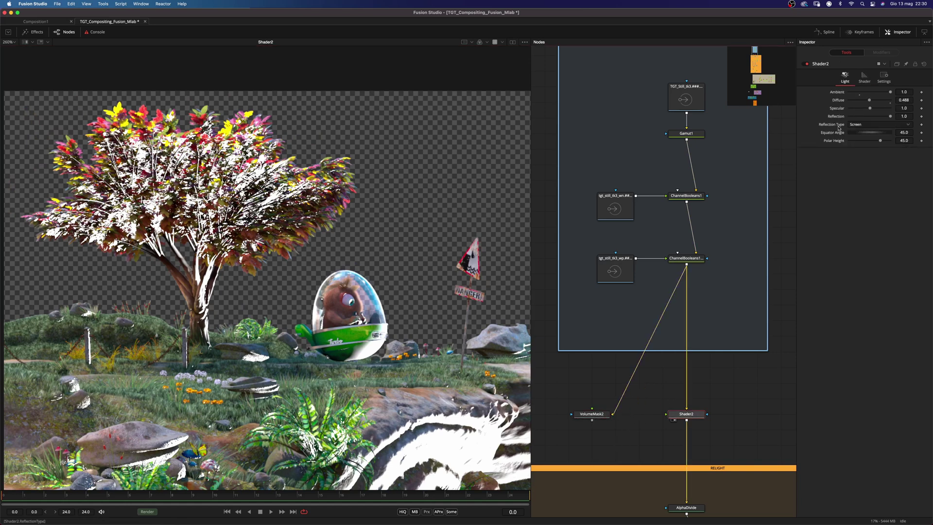
mouse_move(861, 133)
mouse_down()
mouse_move(874, 142)
mouse_move(865, 141)
mouse_move(871, 134)
mouse_up()
drag(599, 407, 592, 390)
drag(438, 340, 384, 252)
drag(585, 404, 660, 399)
click(585, 397)
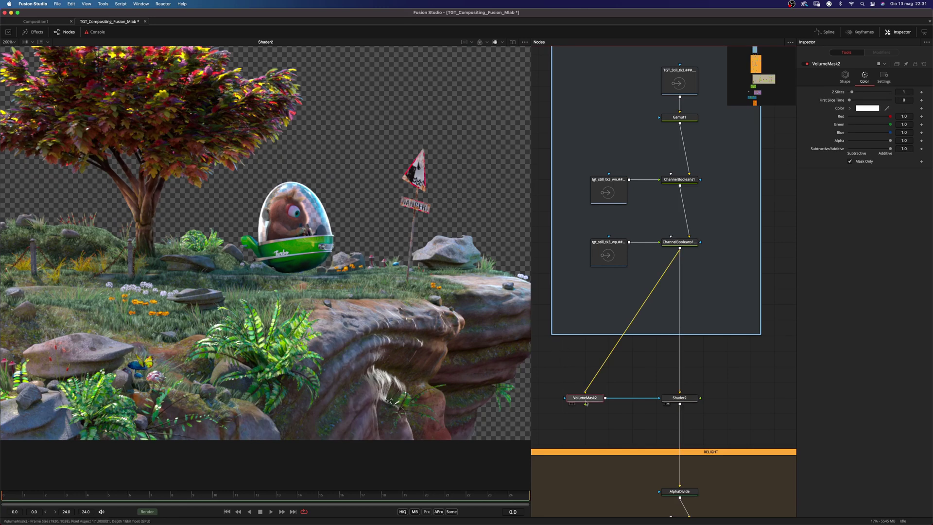
Re-pick the Volume Mask's translation from the upper cliff rock to move the relit area
click(845, 76)
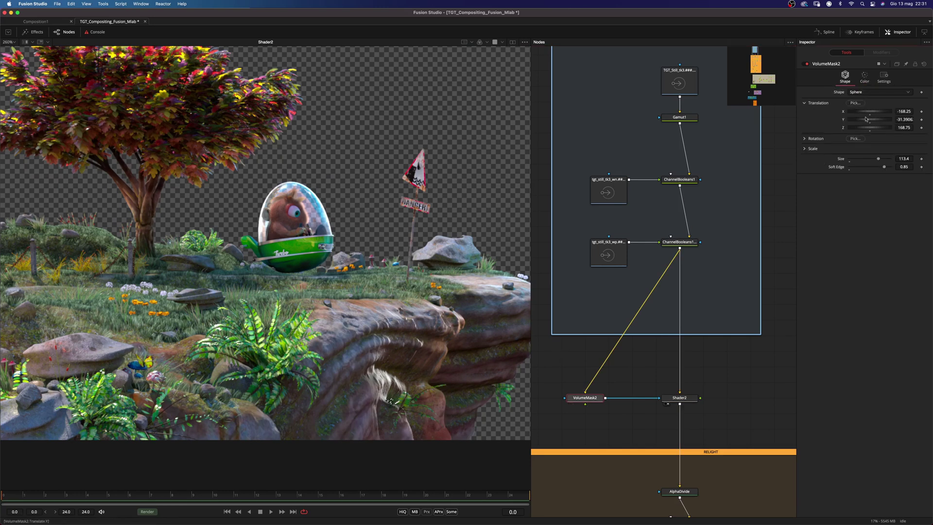
drag(856, 103, 364, 322)
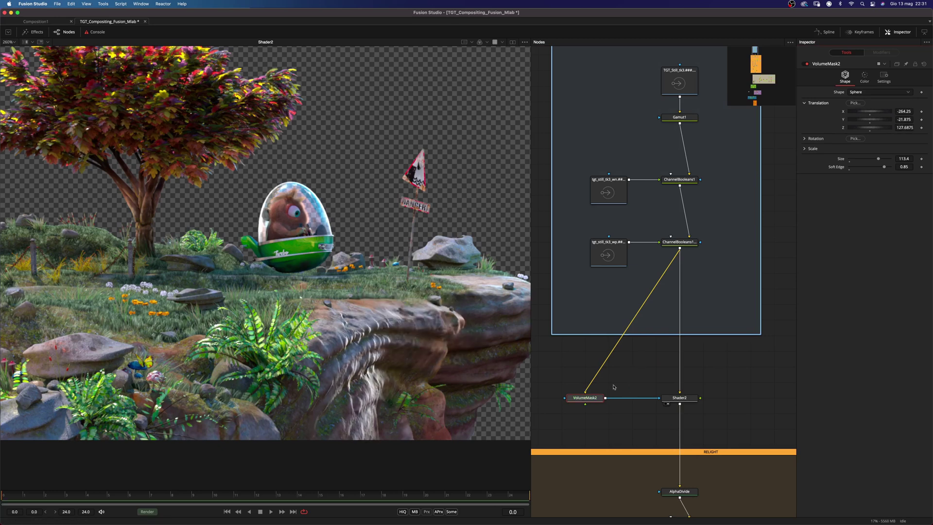
scroll(351, 355, down, 2)
Delete the demonstration VolumeMask2 and Shader2 nodes from above the RELIGHT group
click(680, 398)
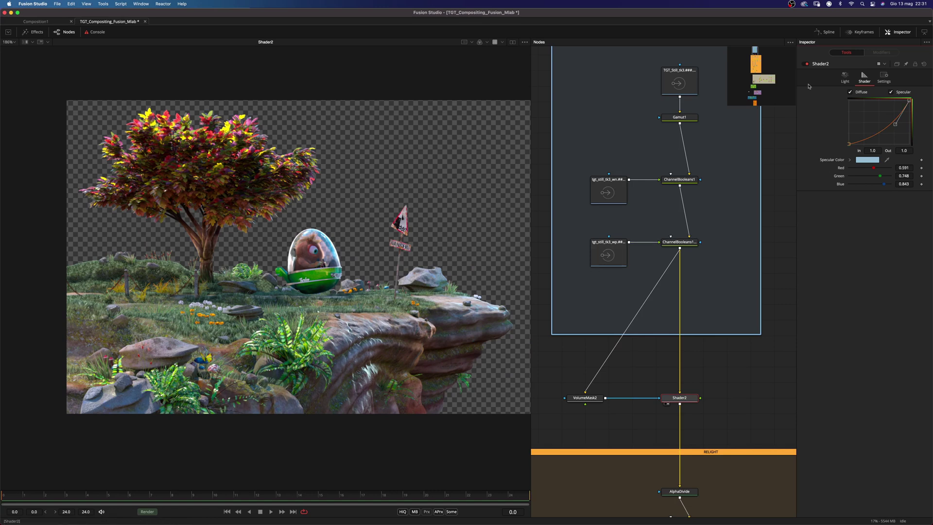
drag(748, 415, 568, 379)
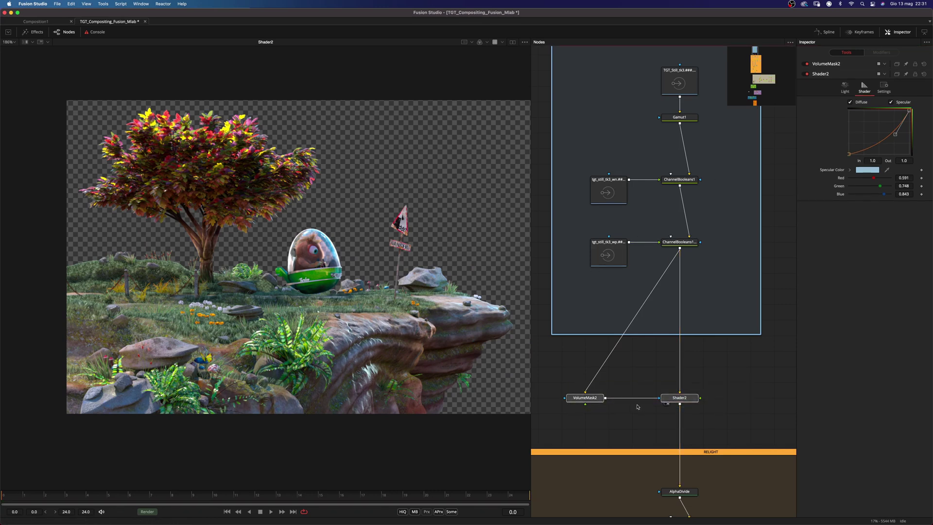
key(Delete)
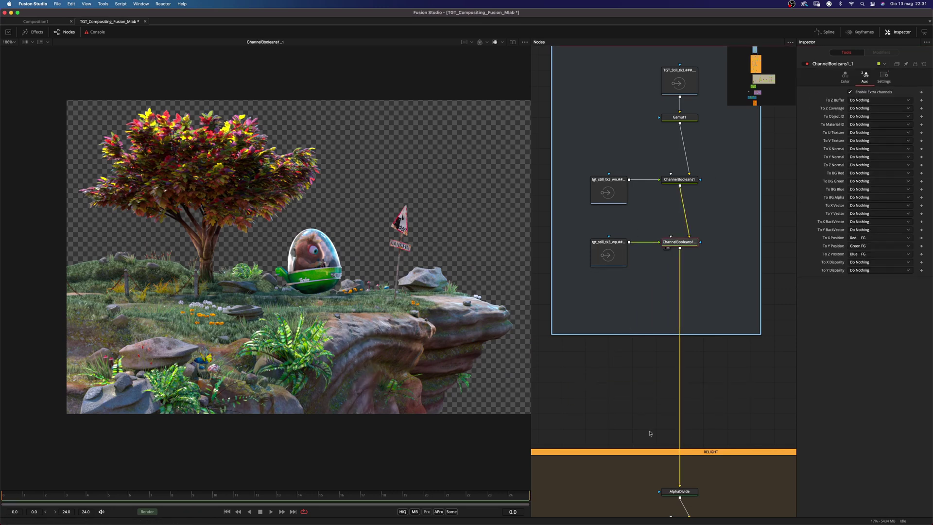
View the outputs of AlphaDivide and ColorCorrector2 in the RELIGHT group and examine the grading on the cliff and tree
scroll(623, 441, down, 5)
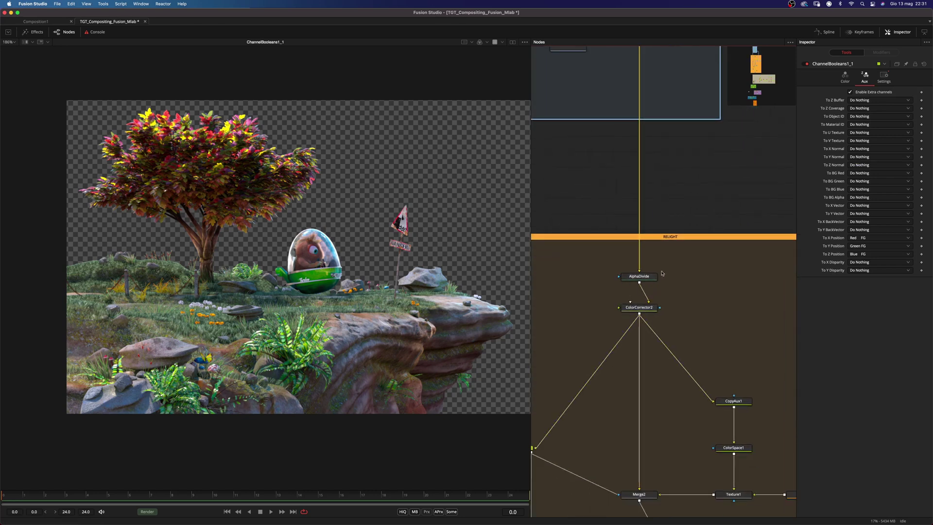
drag(650, 278, 311, 241)
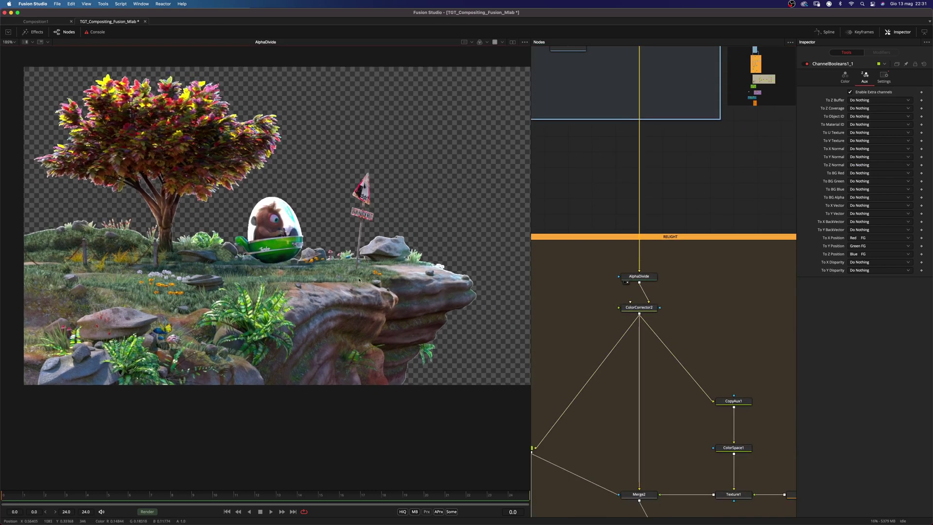
scroll(311, 240, up, 2)
click(638, 310)
key(1)
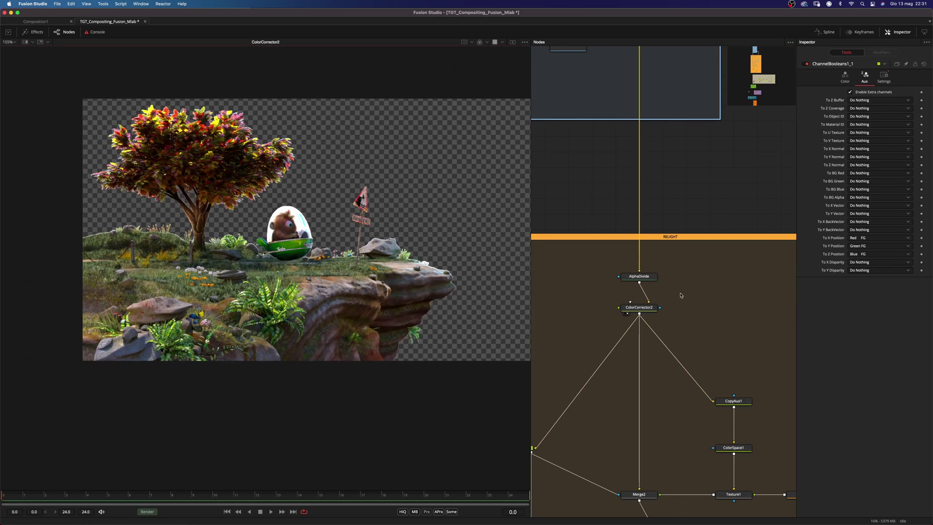
scroll(312, 157, up, 4)
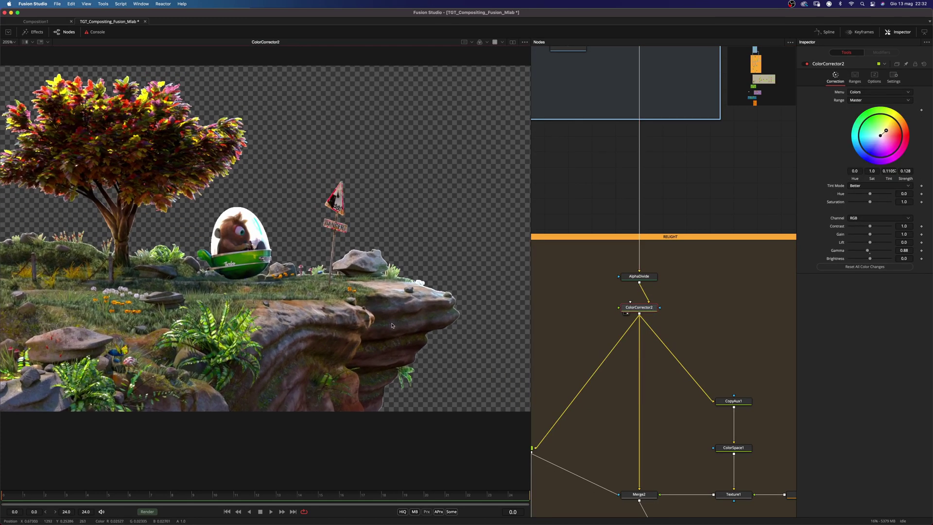
drag(431, 343, 442, 342)
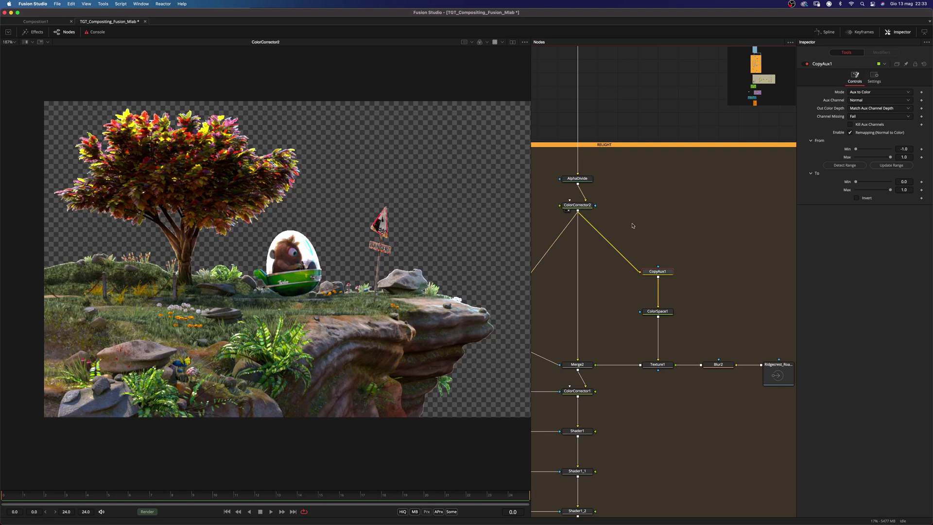
View Merge2's output and the normals image that CopyAux1 produces from the Normal channel
scroll(635, 249, up, 1)
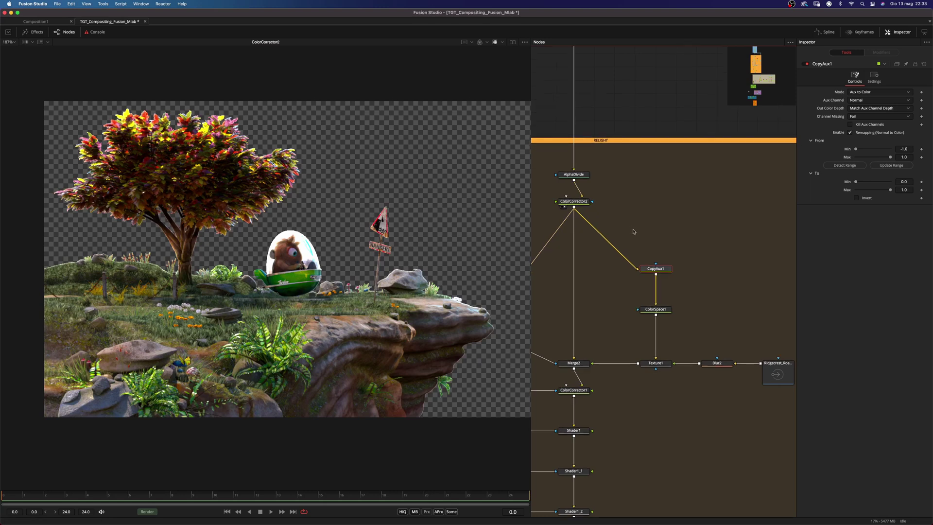
click(563, 369)
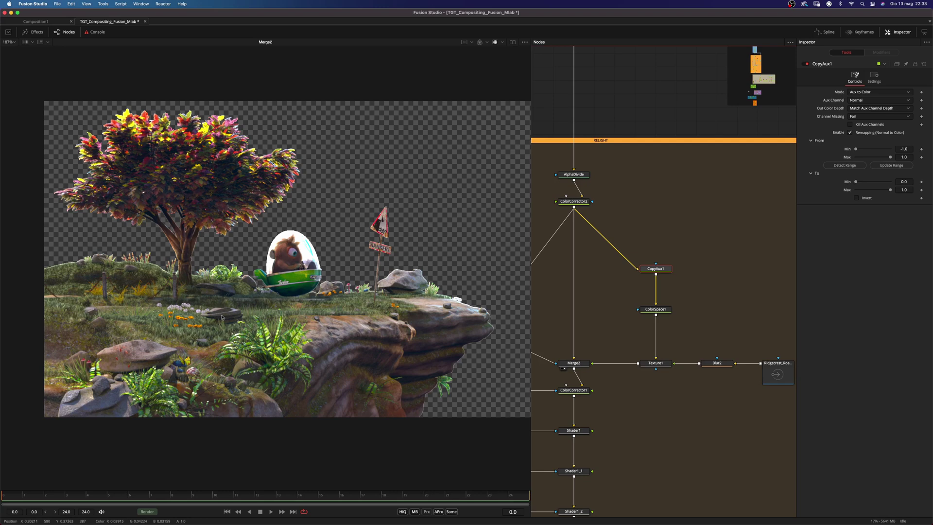
click(668, 254)
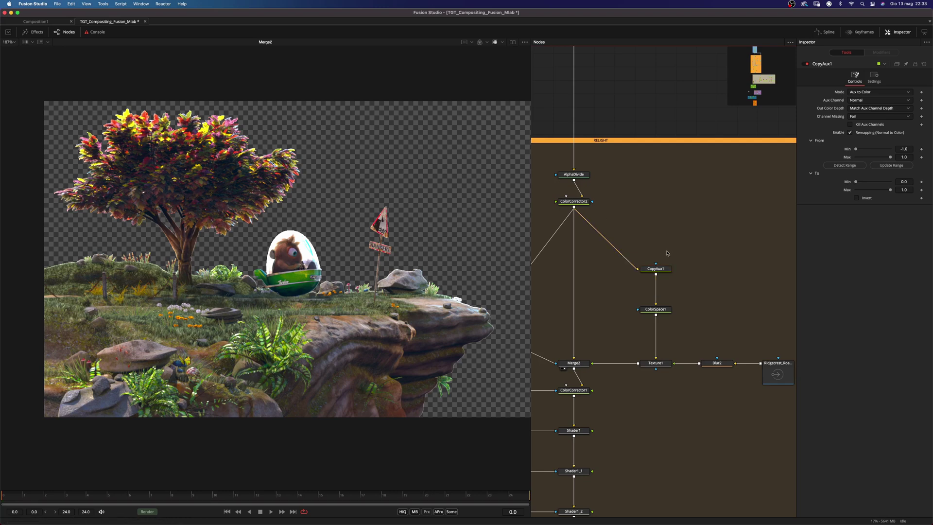
click(645, 274)
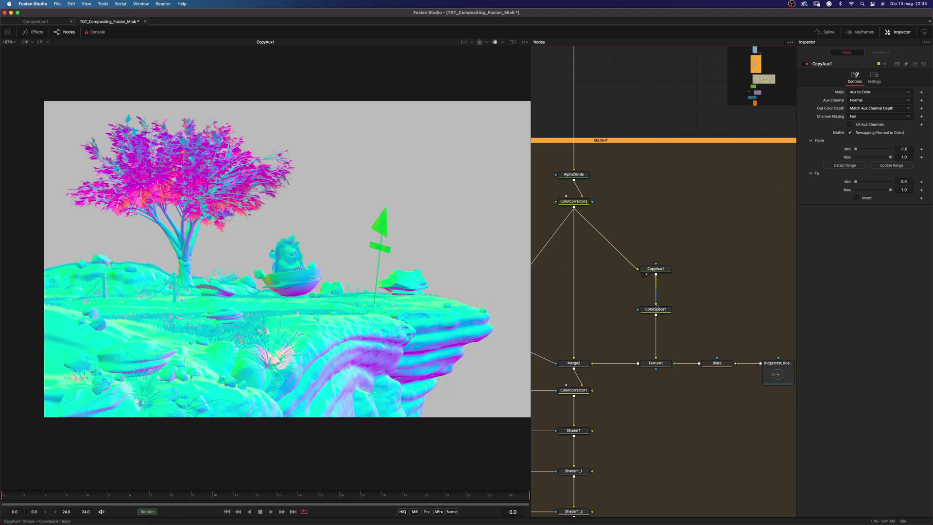
Examine ColorSpace1's CMY conversion settings and view the converted normals image
click(663, 312)
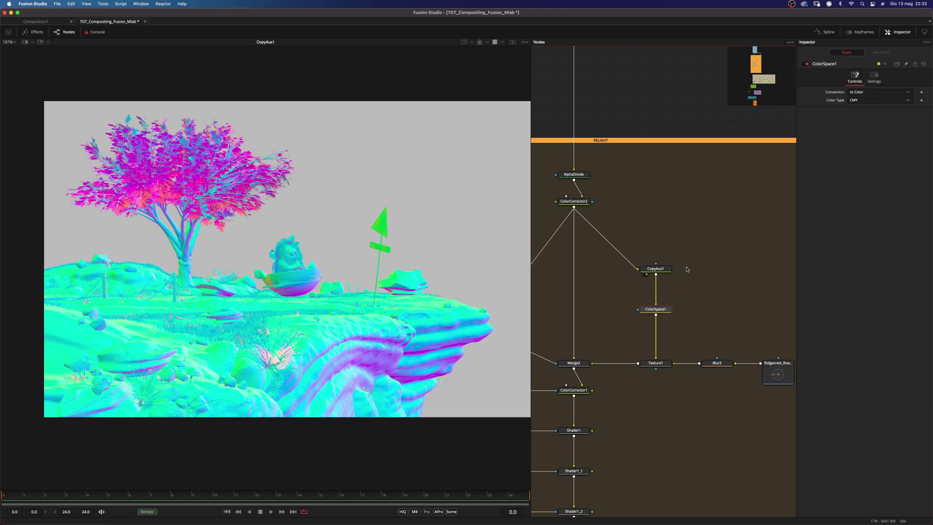
key(1)
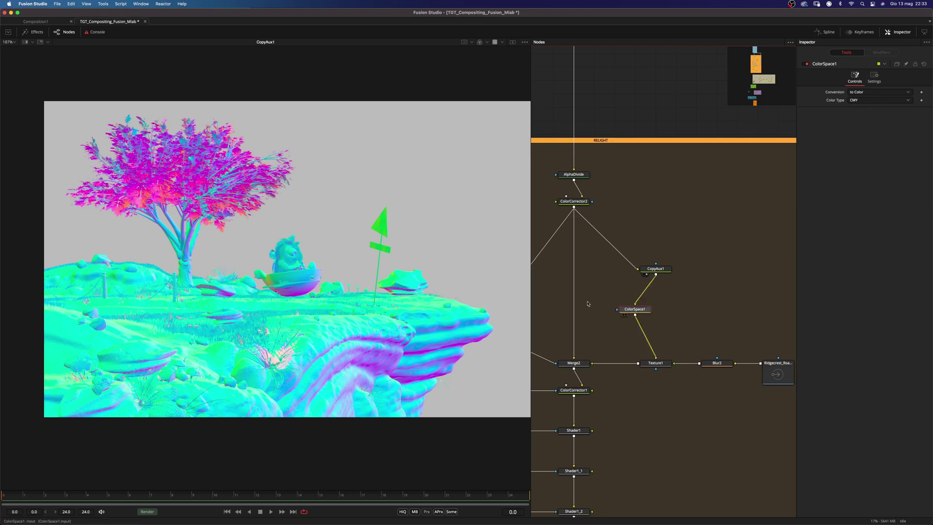
scroll(655, 324, down, 3)
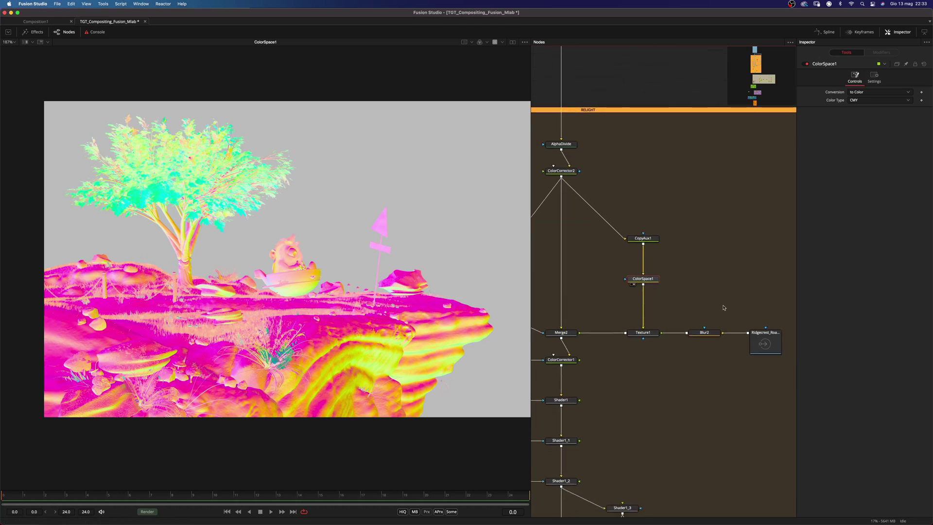
Examine the Texture1 and Blur2 settings and view the Ridgecrest road HDR followed by its blurred version
click(647, 334)
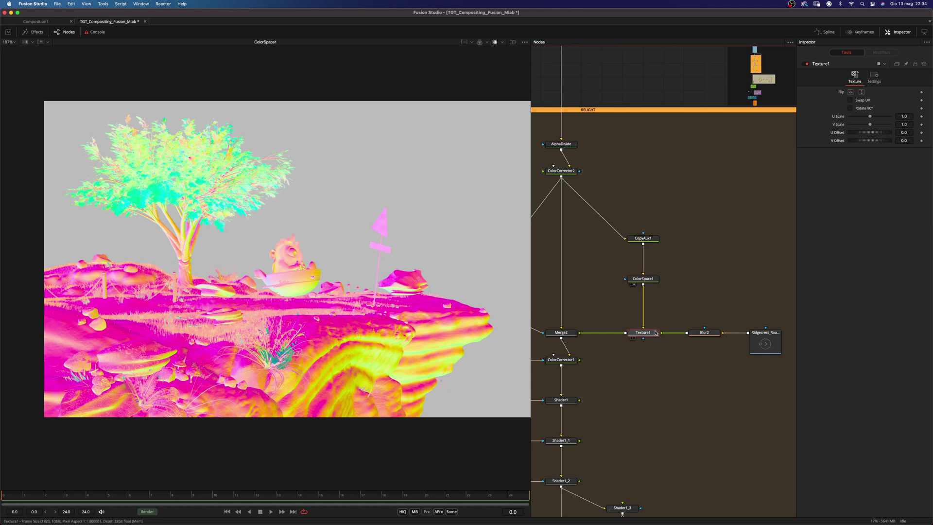
click(703, 333)
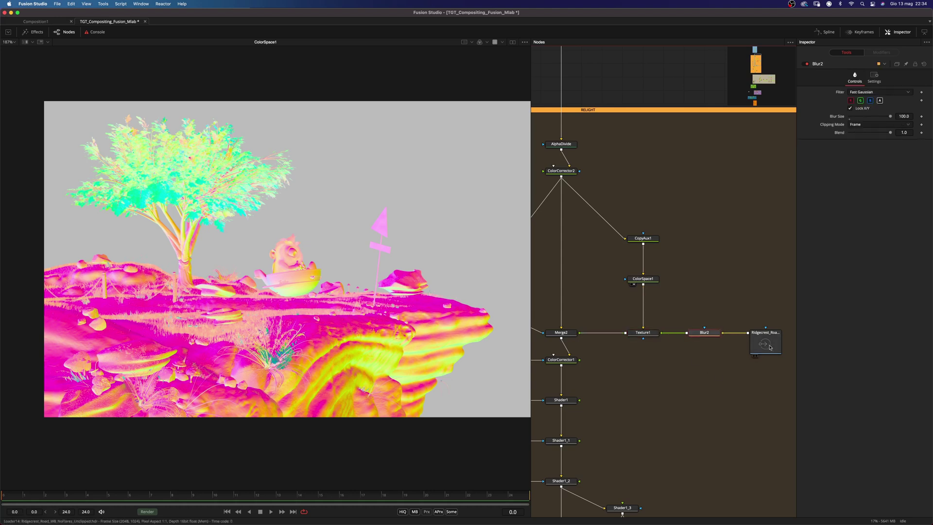
drag(763, 342, 462, 218)
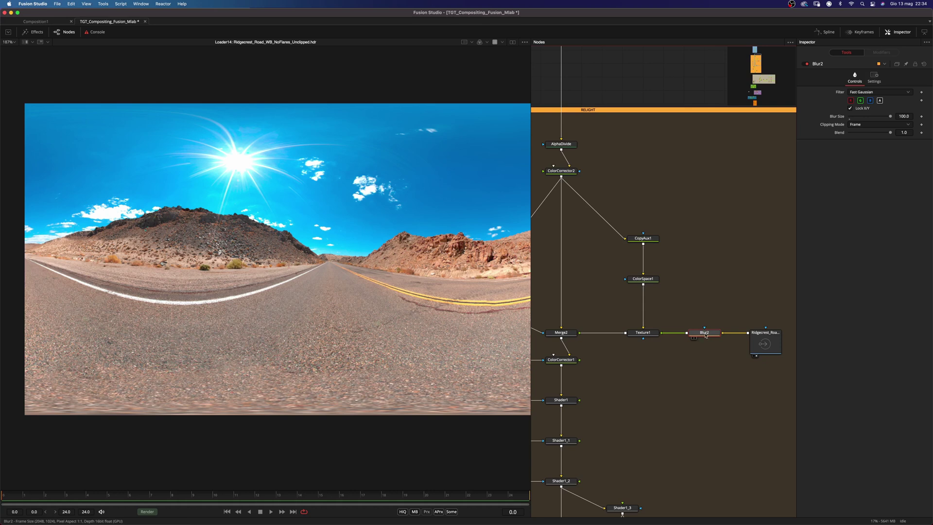
mouse_move(705, 336)
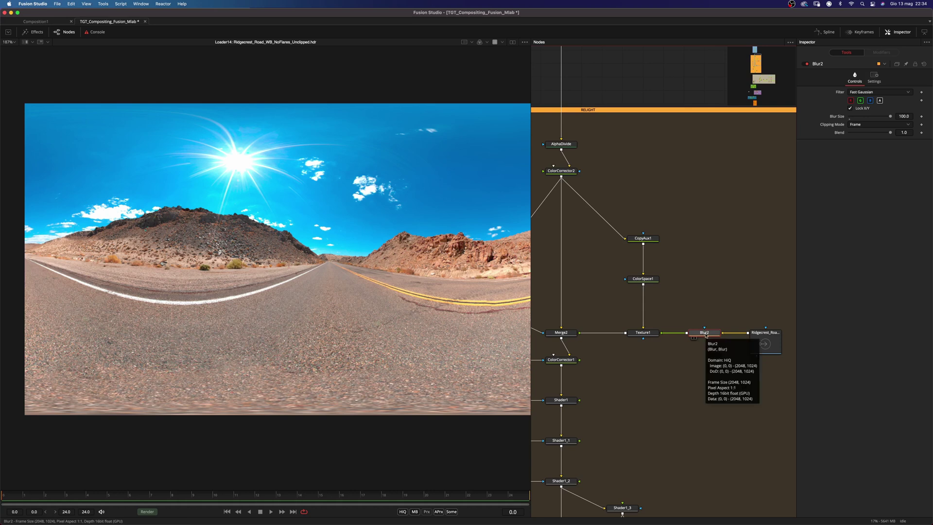
drag(705, 335, 466, 248)
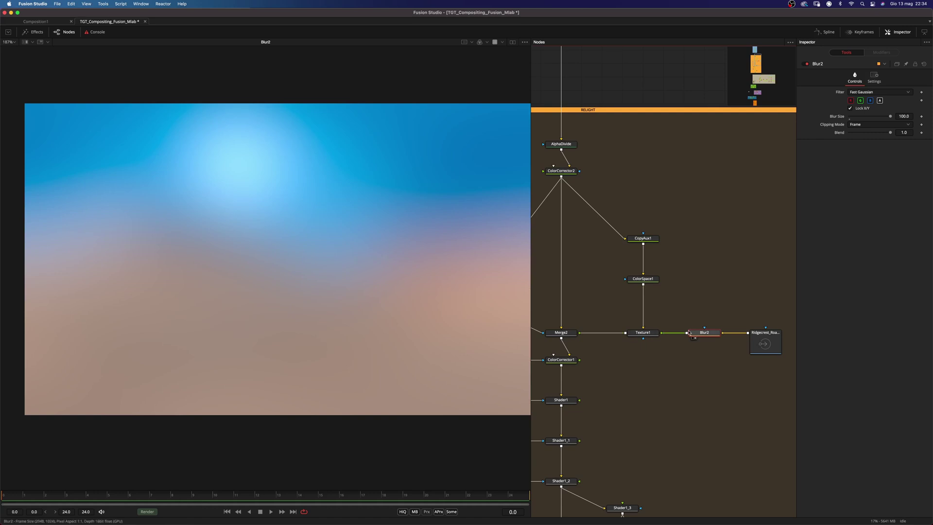
View Texture1's environment-lit normals, and examine Merge2's settings and output to see how they are blended into the scene
drag(642, 336, 455, 248)
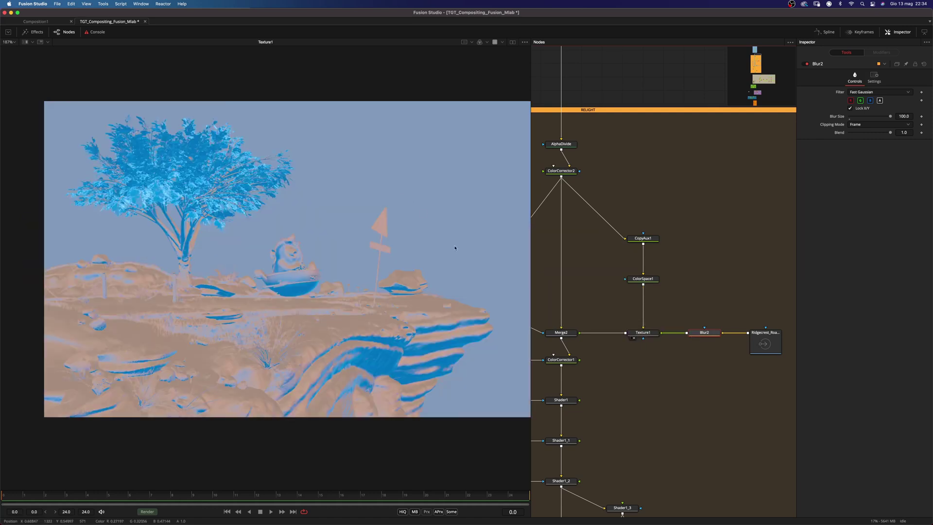
scroll(642, 335, left, 3)
click(643, 337)
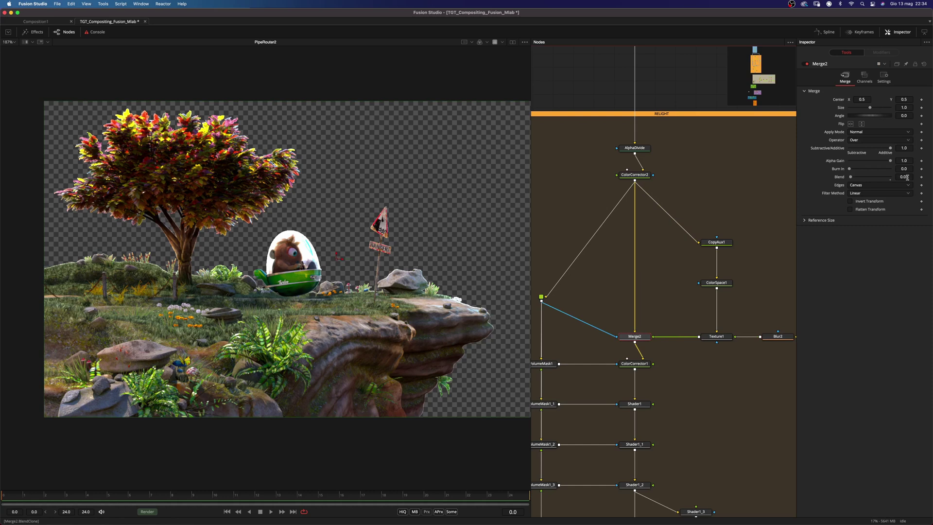
key(1)
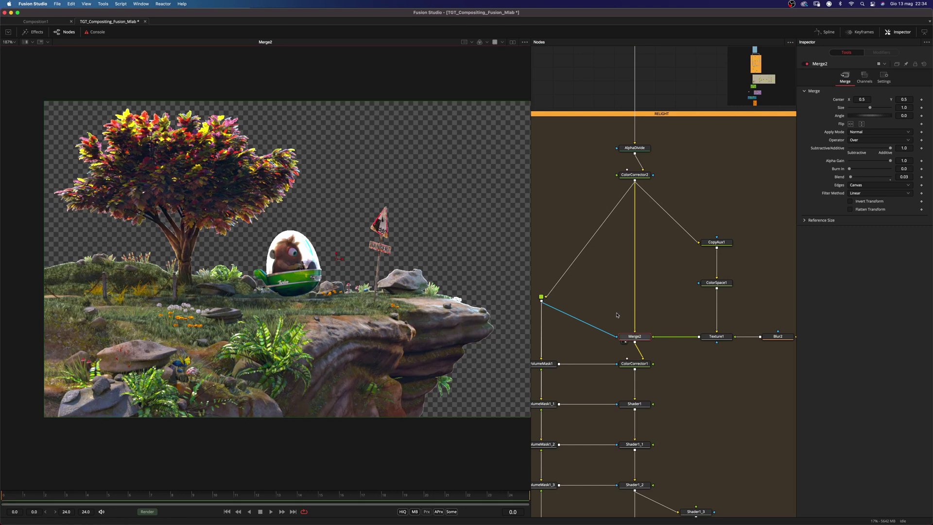
View ColorCorrector1's output and toggle the node off and on to compare its volume-masked correction
scroll(650, 345, down, 5)
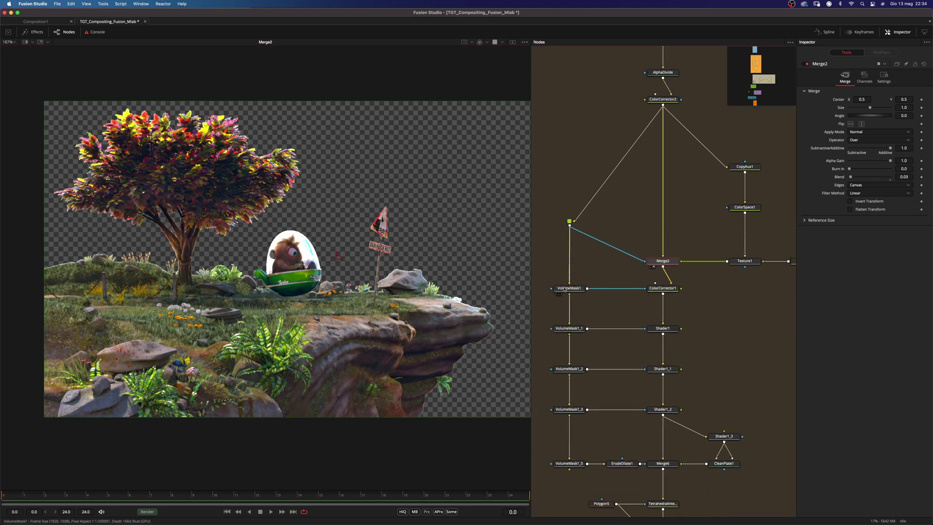
click(673, 290)
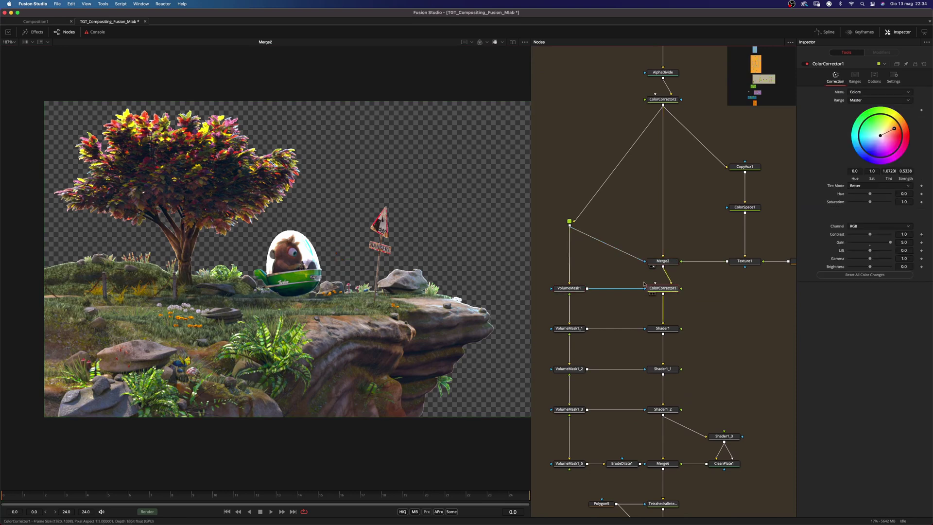
key(2)
key(space)
key(super+p)
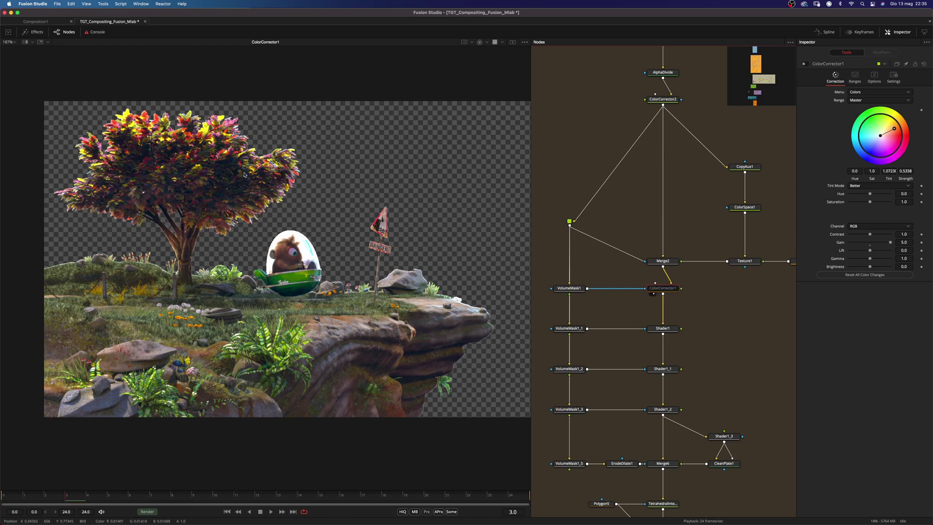
View Shader1's output up close on the egg vehicle and compare its relighting with the node bypassed and enabled
drag(658, 330, 309, 270)
scroll(308, 272, up, 6)
click(655, 329)
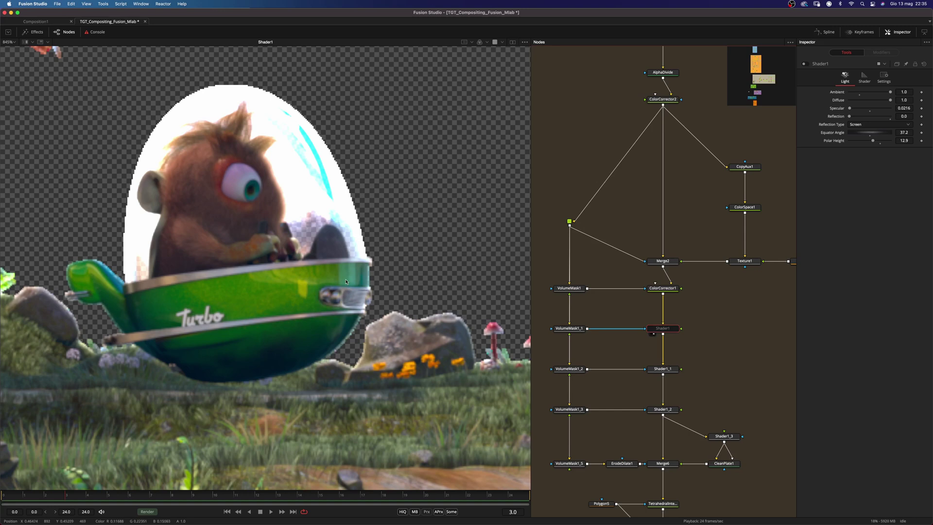
scroll(346, 281, down, 5)
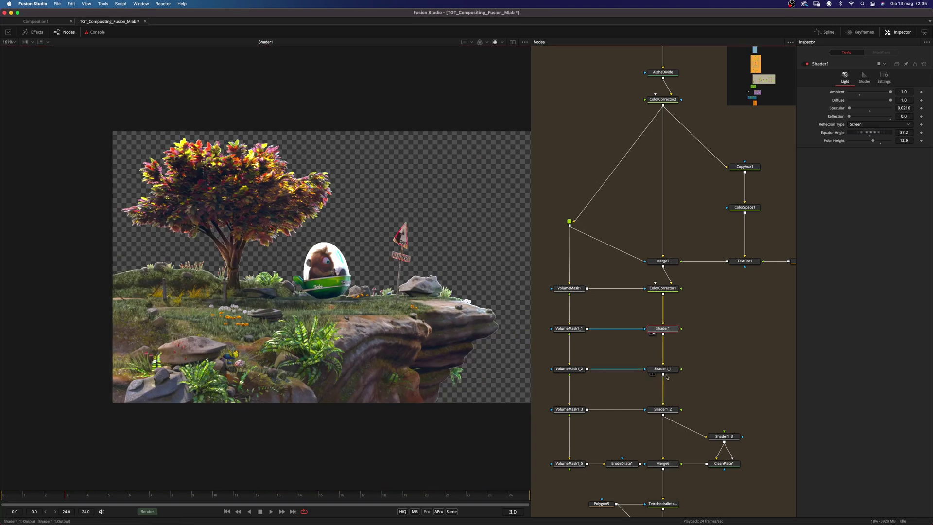
View Shader1_1's output across the scene and toggle its pass-through to compare the image with and without its relighting
drag(665, 370, 413, 329)
drag(413, 329, 395, 297)
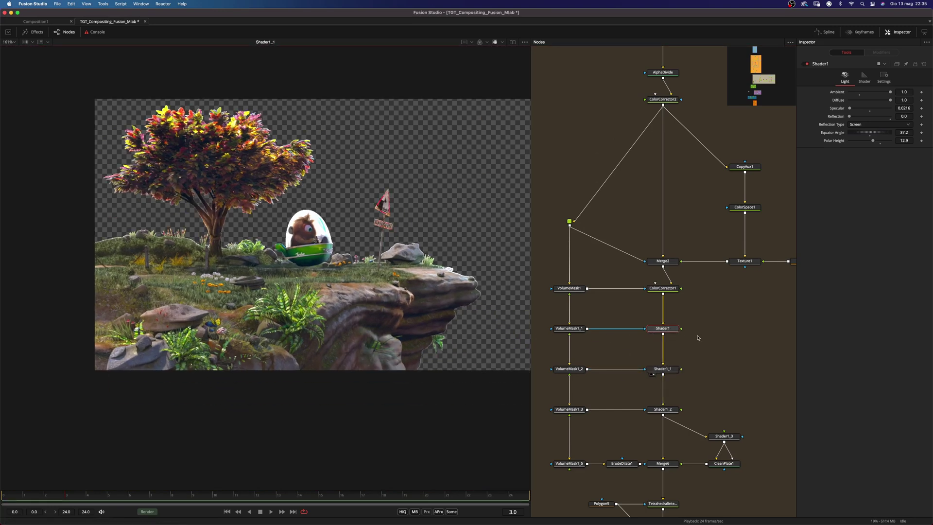
click(673, 369)
key(super+p)
key(super+p)
key(super+p)
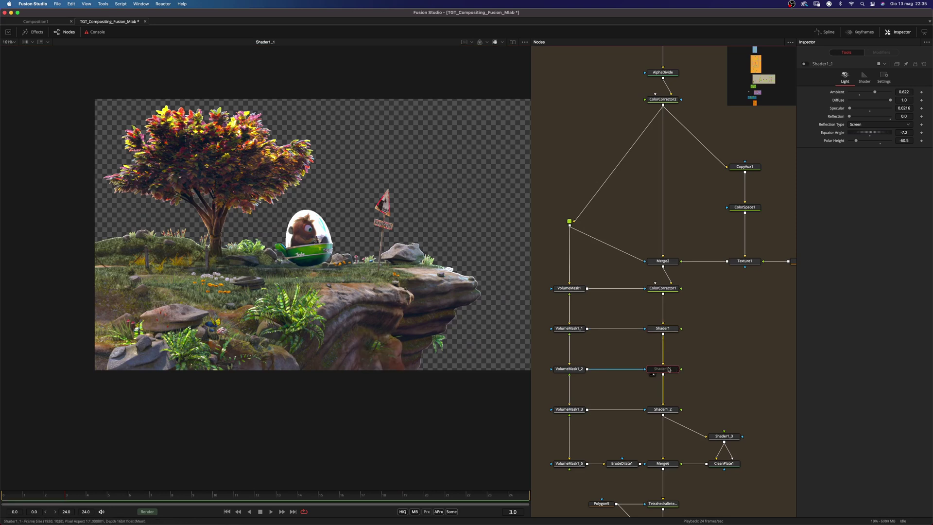
Re-enable Shader1_1, view Shader1_2's output across the scene and on the cliff, and examine its light settings
key(ctrl+p)
drag(663, 410, 387, 296)
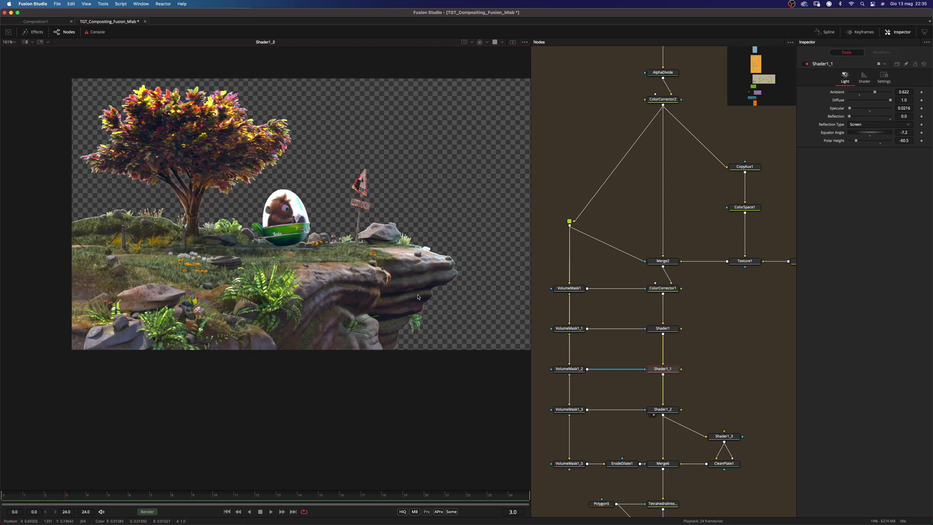
scroll(436, 296, up, 3)
scroll(436, 296, down, 3)
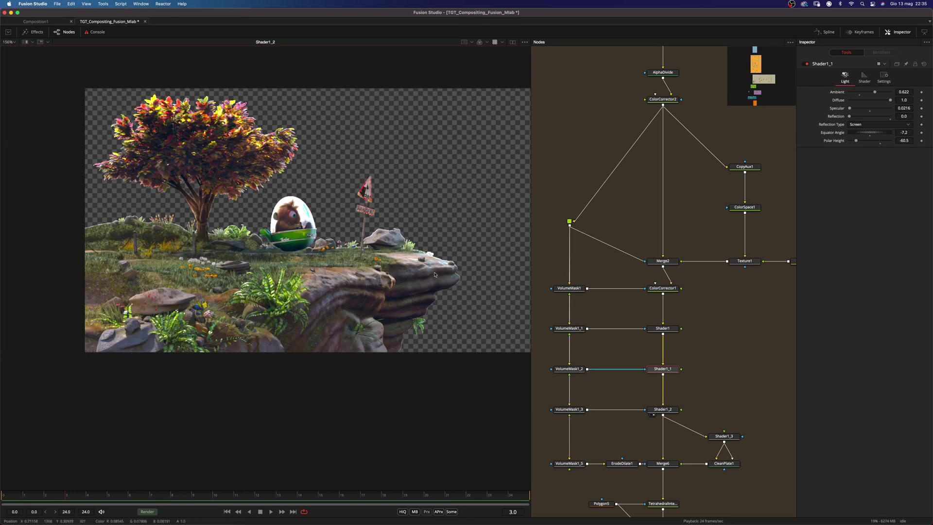
click(662, 409)
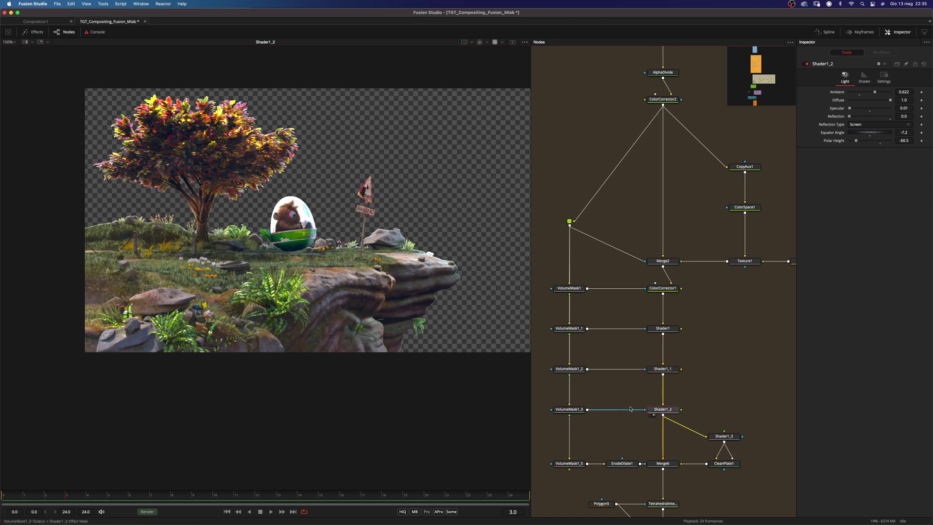
scroll(432, 274, down, 2)
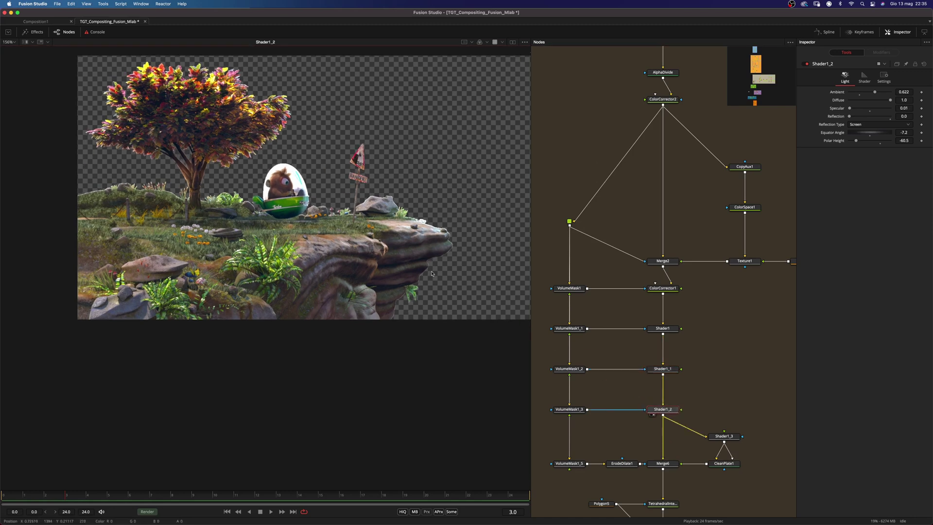
scroll(459, 225, up, 3)
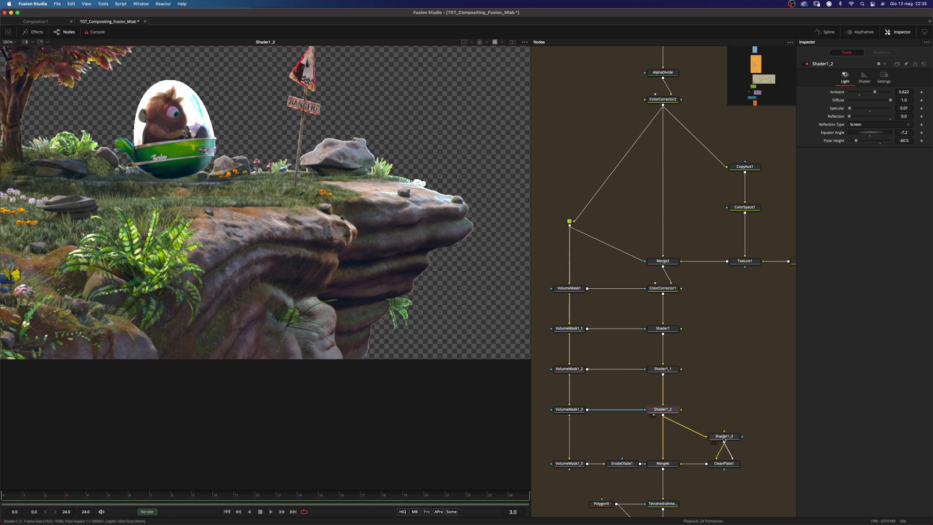
View Shader1_3's output close up at the cliff edge, and examine CleanPlate1's output, plate settings and garbage matte settings
drag(728, 439, 433, 245)
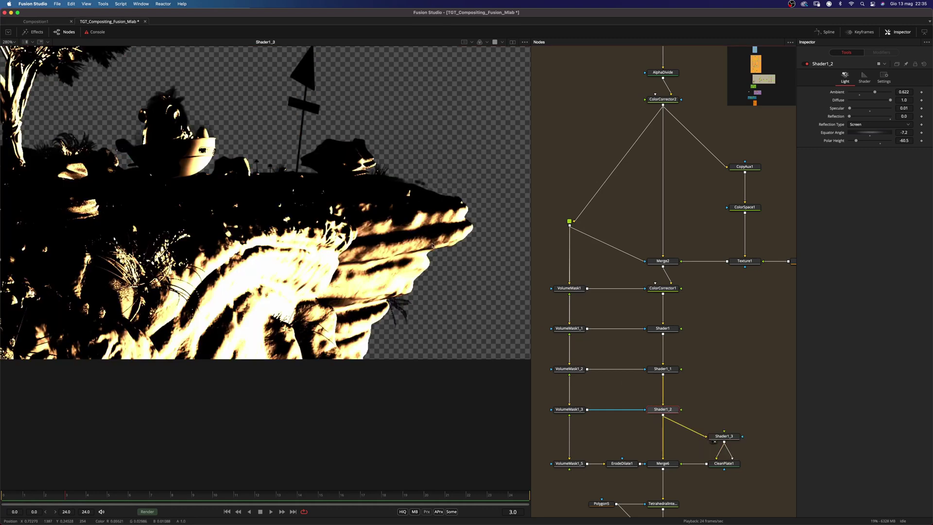
scroll(427, 274, up, 5)
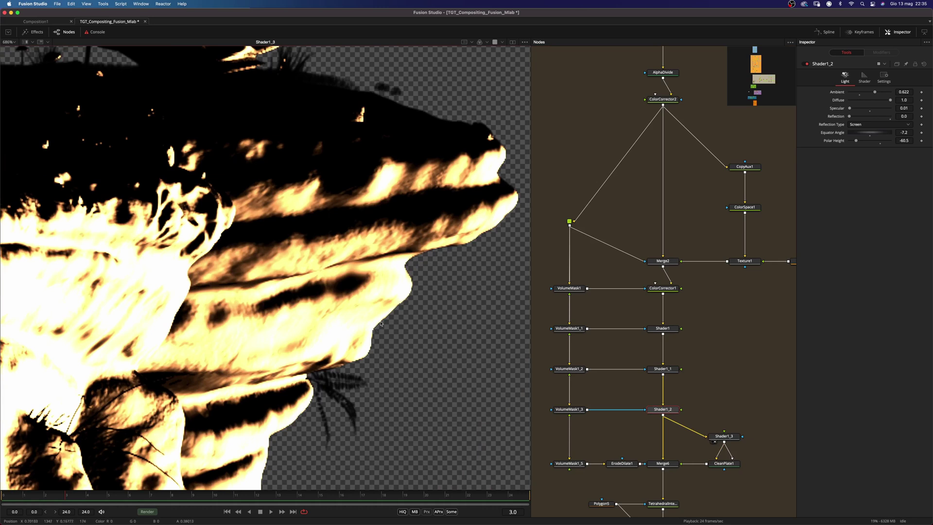
scroll(407, 278, down, 3)
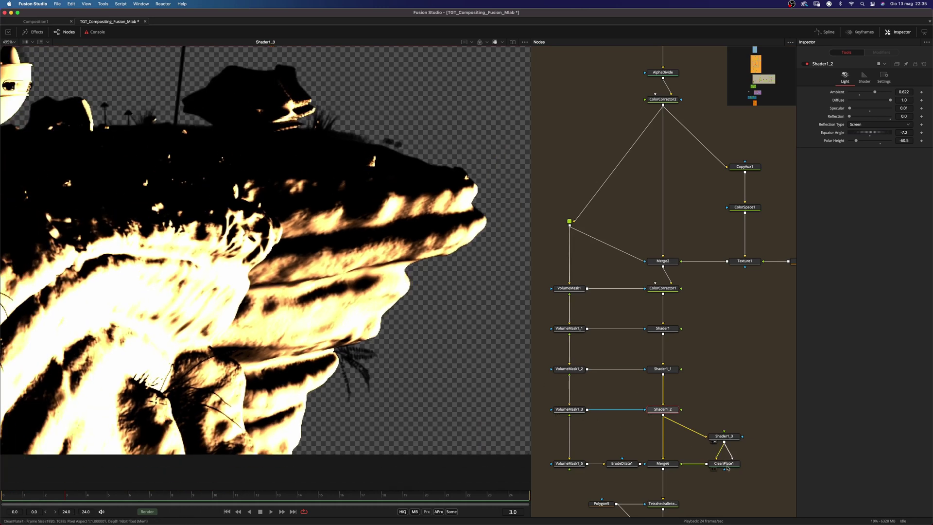
key(1)
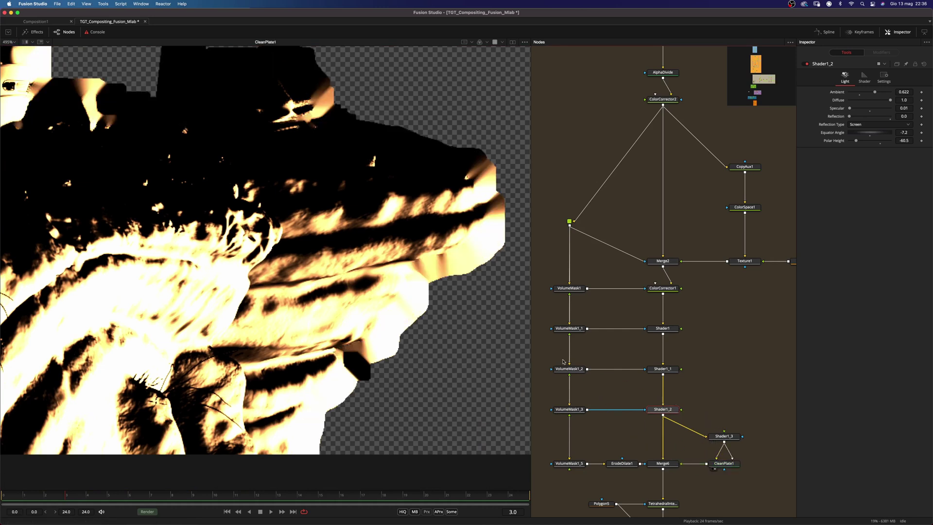
click(735, 466)
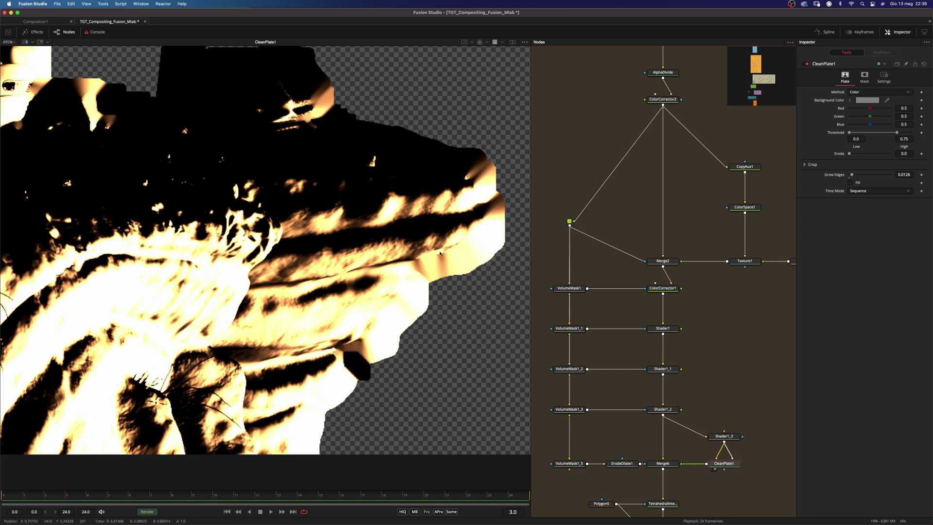
click(864, 77)
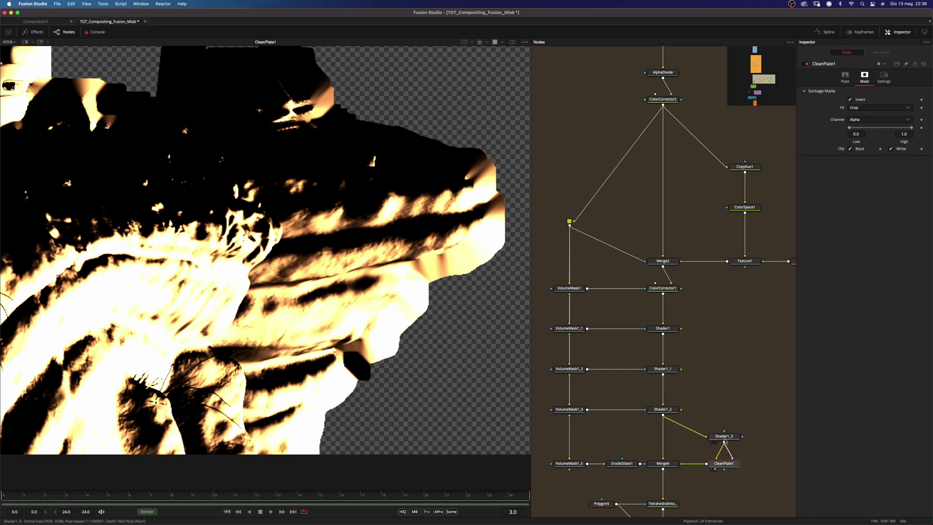
Compare Shader1_3's edges with CleanPlate1's output, trying Grow Edges at 0 and setting it back to 0.0126
drag(724, 439, 489, 267)
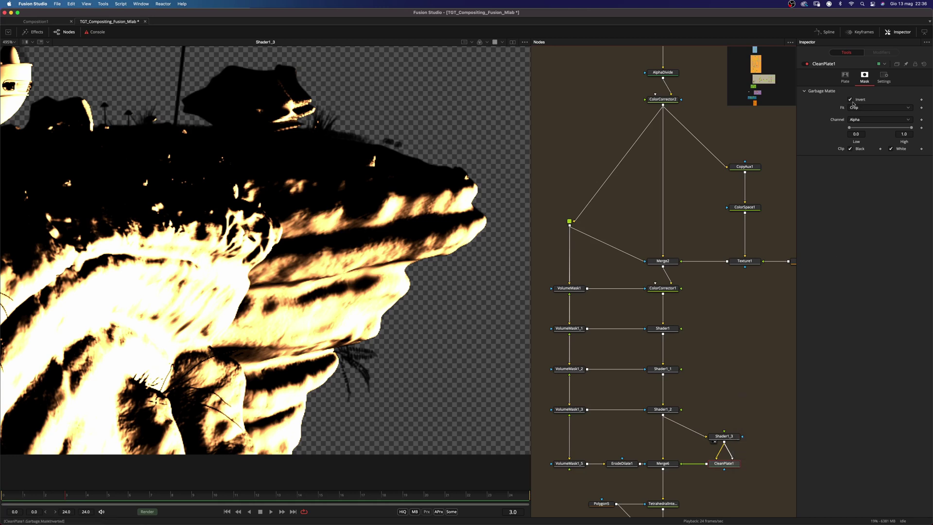
click(845, 76)
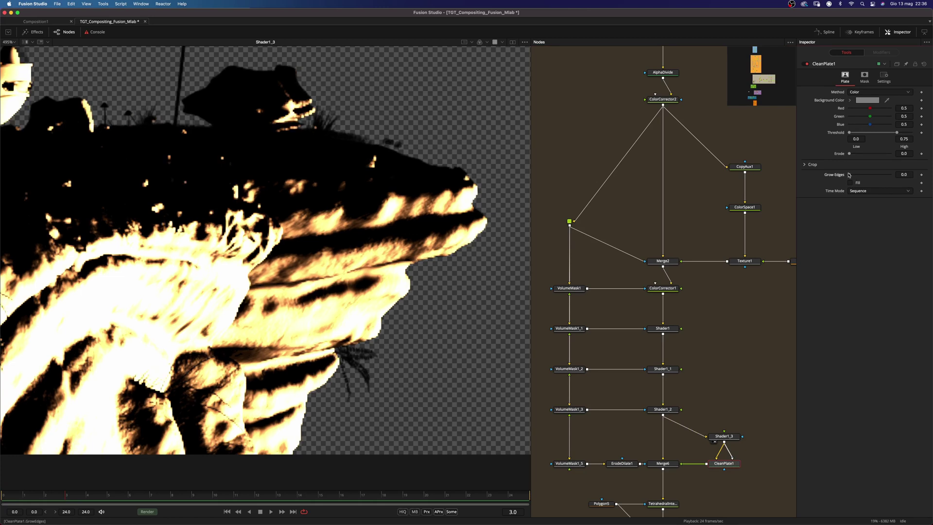
drag(849, 174, 855, 180)
key(1)
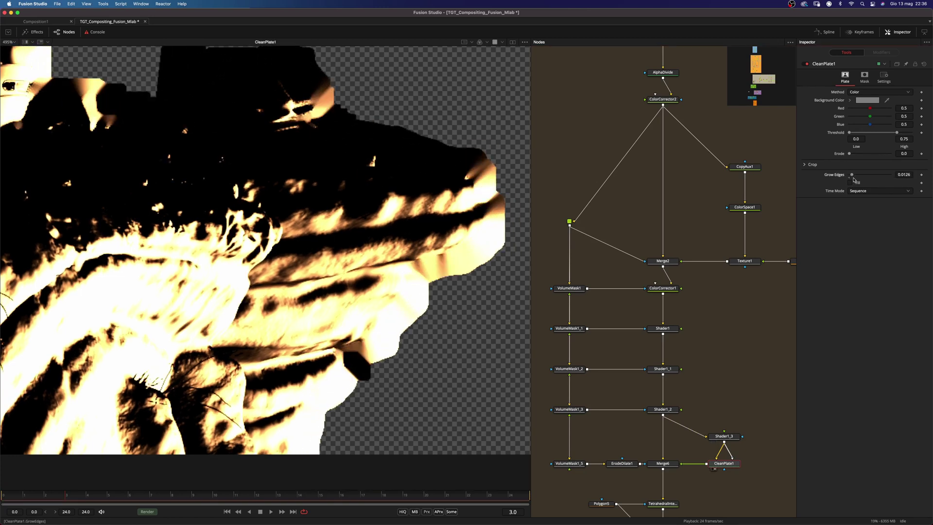
View VolumeMask1_5's output up close to inspect the edges of the cliff mask
drag(564, 463, 556, 450)
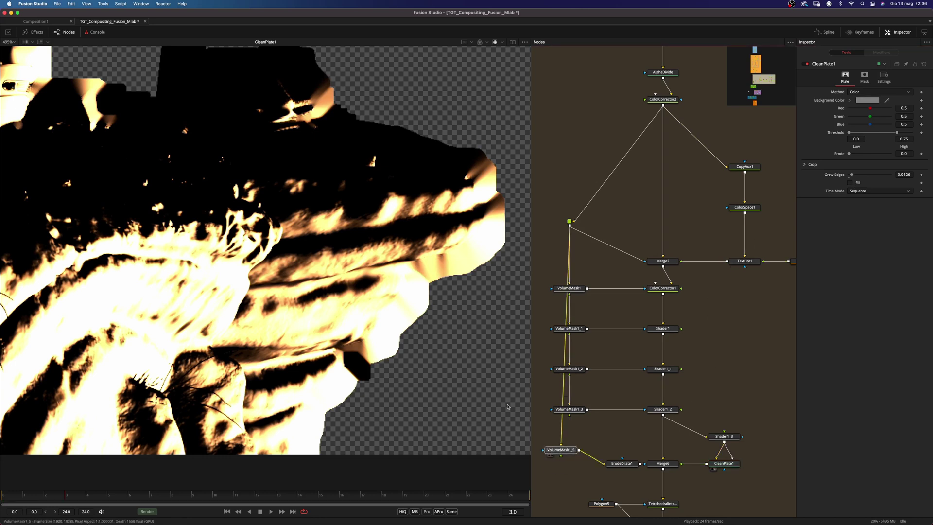
drag(508, 407, 371, 278)
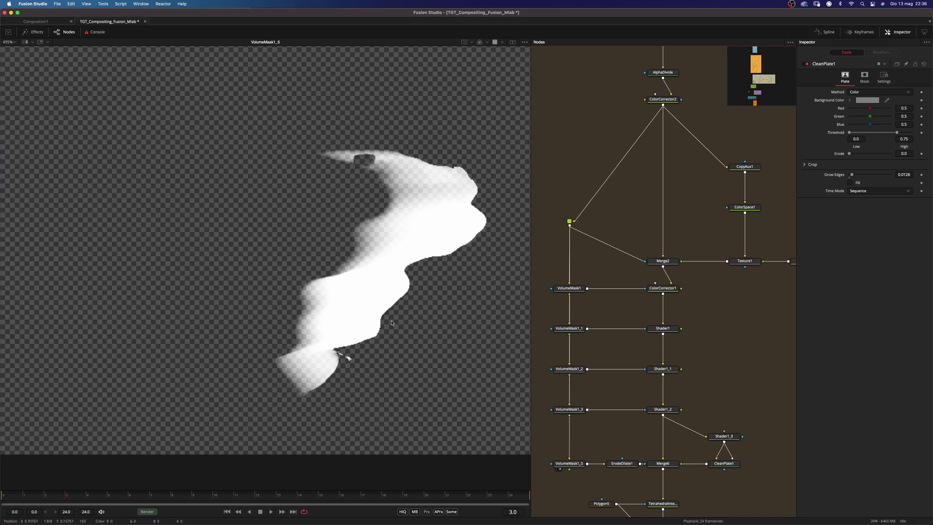
scroll(347, 358, up, 5)
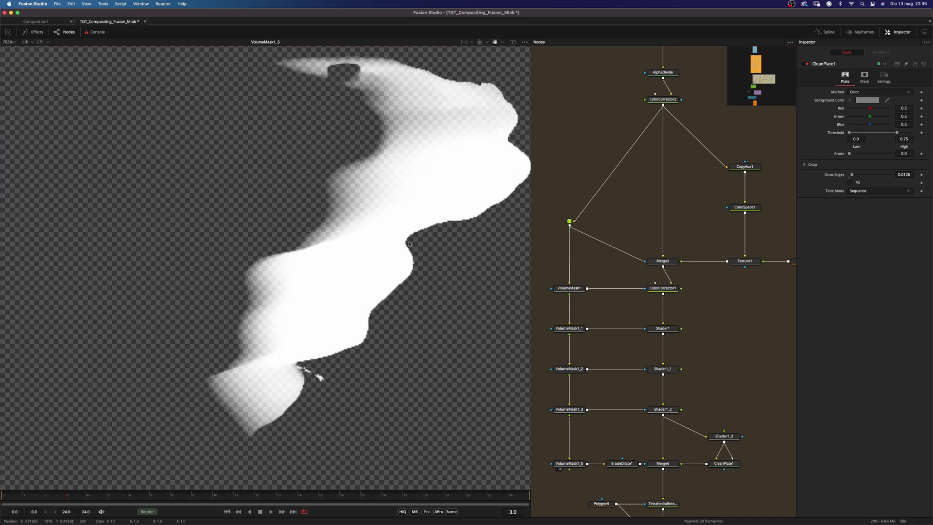
drag(434, 245, 369, 302)
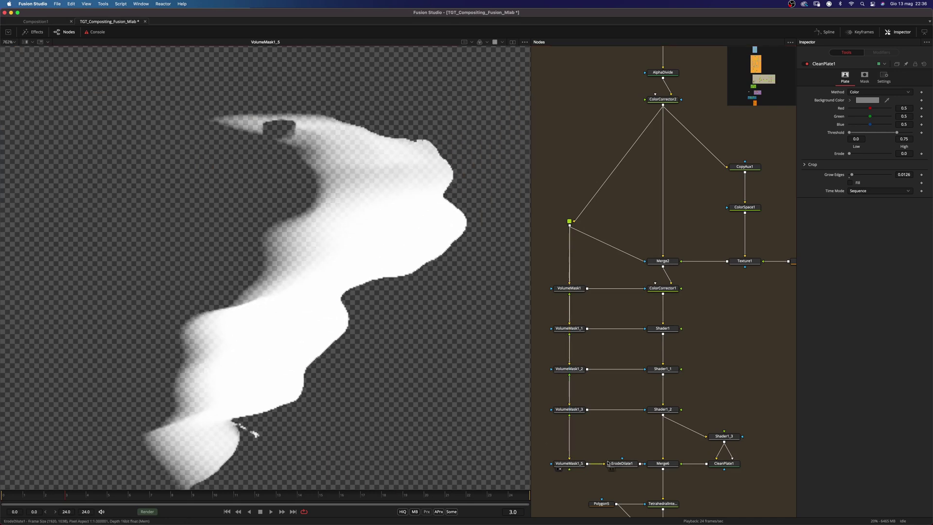
Examine ErodeDilate1's settings and view its output to compare the cliff mask's edges with the unprocessed mask
click(622, 464)
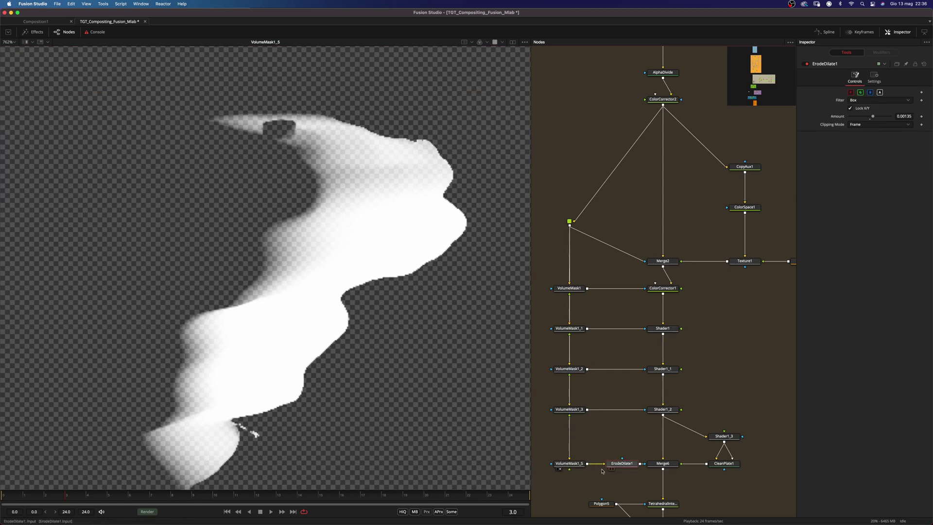
key(1)
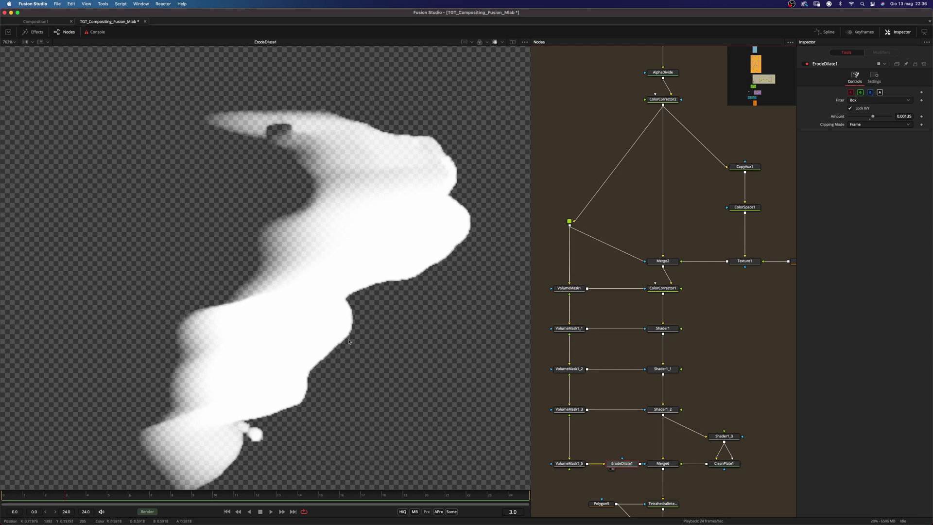
scroll(349, 345, up, 2)
scroll(393, 355, down, 3)
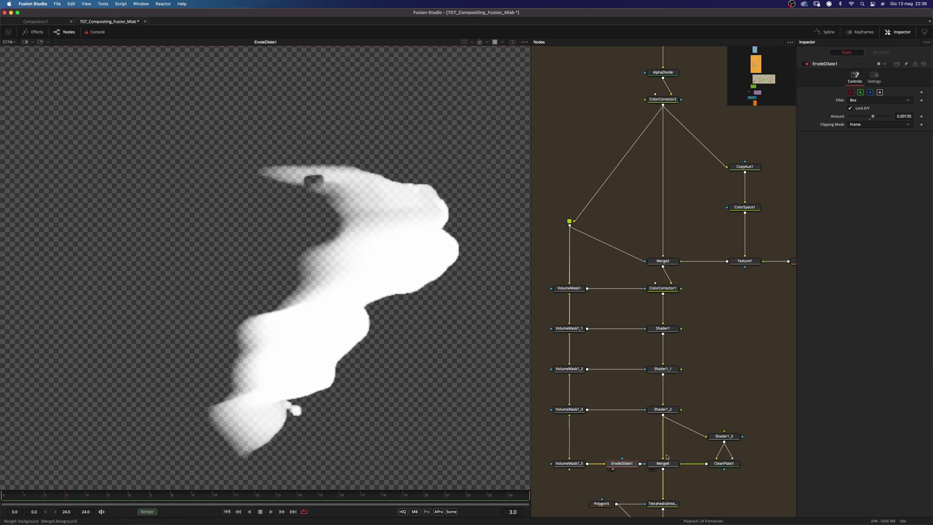
View Merge6's output on the cliff edge and examine its merge settings to see how the rim light is blended
drag(671, 464, 398, 311)
scroll(394, 302, down, 1)
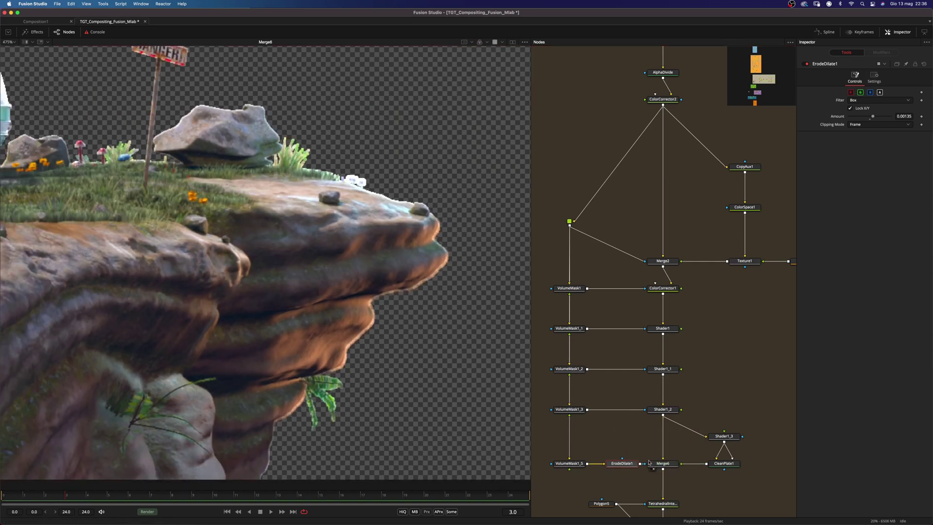
click(663, 463)
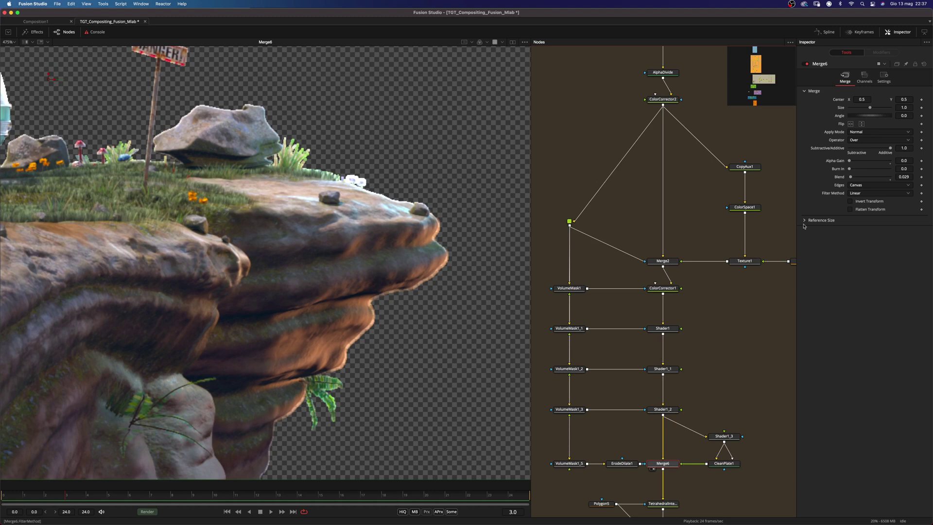
Examine Merge6's output across the whole scene and up close on the tree's foliage
drag(654, 428, 646, 327)
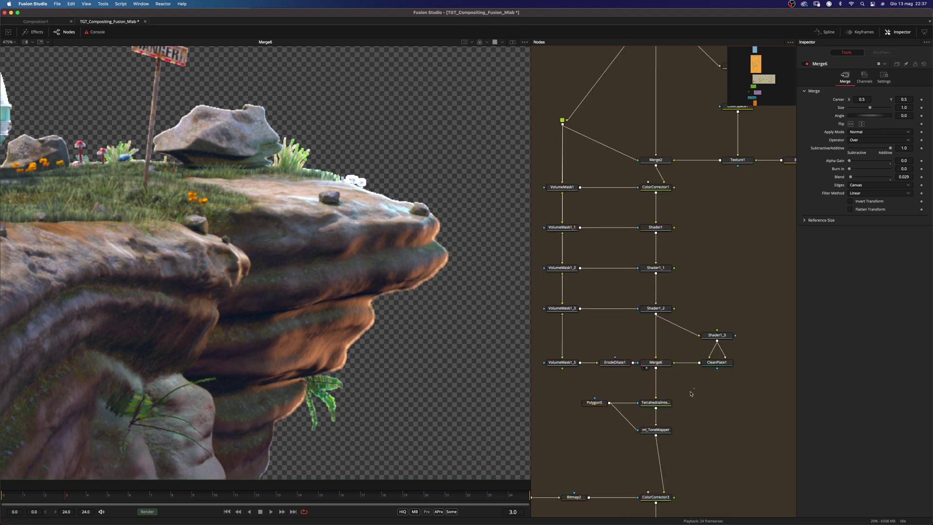
scroll(413, 316, down, 7)
scroll(374, 290, up, 2)
drag(374, 290, 444, 388)
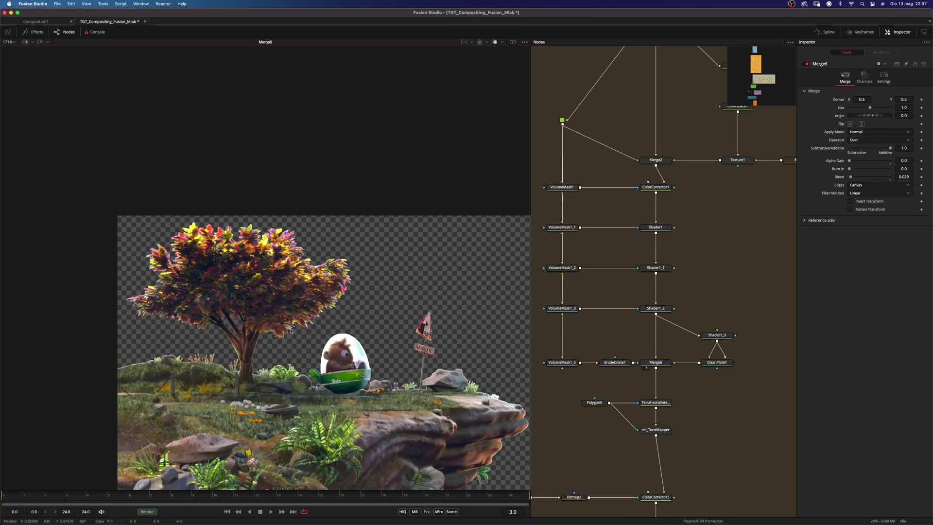
scroll(203, 255, up, 3)
drag(203, 255, 222, 289)
scroll(221, 288, up, 3)
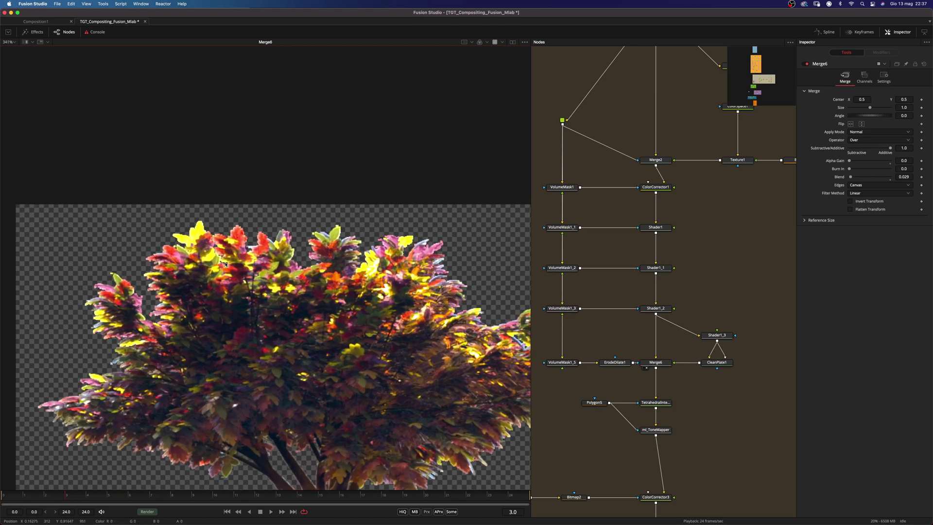
drag(210, 255, 215, 246)
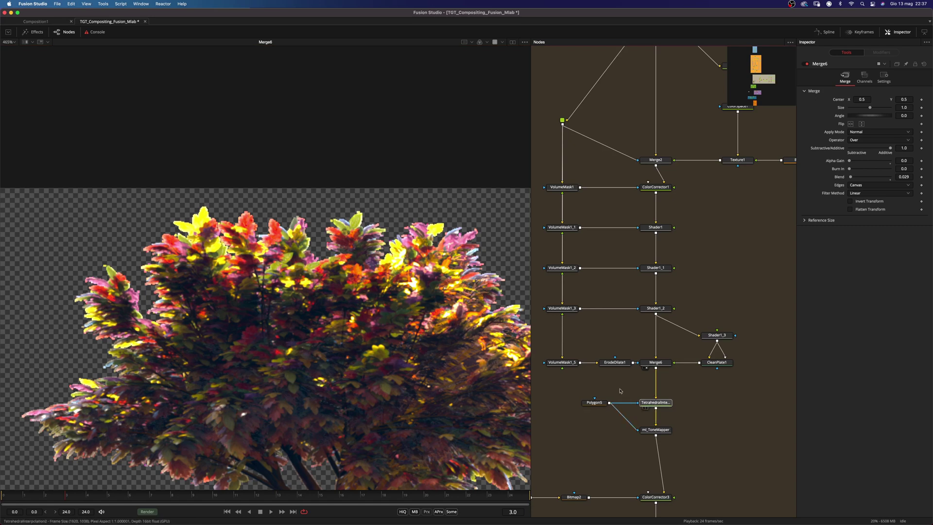
Examine the outputs and settings of TetrahedralInterpolation2 and ml_ToneMapper on the tree's foliage
key(1)
click(667, 405)
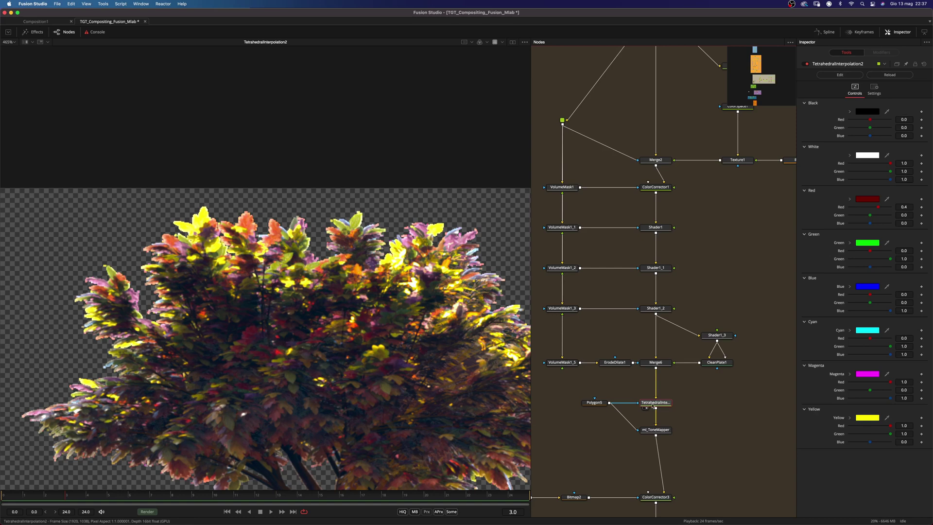
click(664, 433)
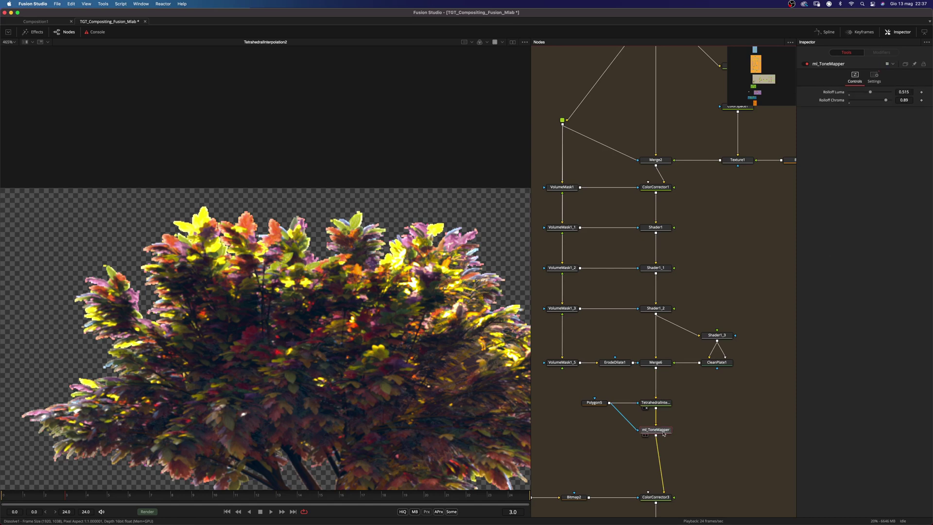
drag(662, 433, 486, 379)
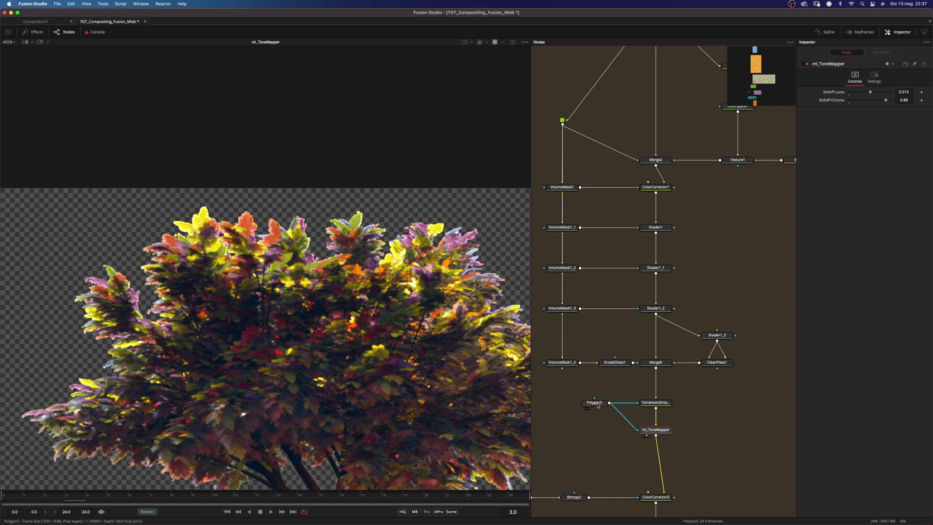
Examine Polygon5's mask settings and its outline around the tree, and follow its connections to the two color nodes
click(598, 405)
scroll(400, 335, down, 3)
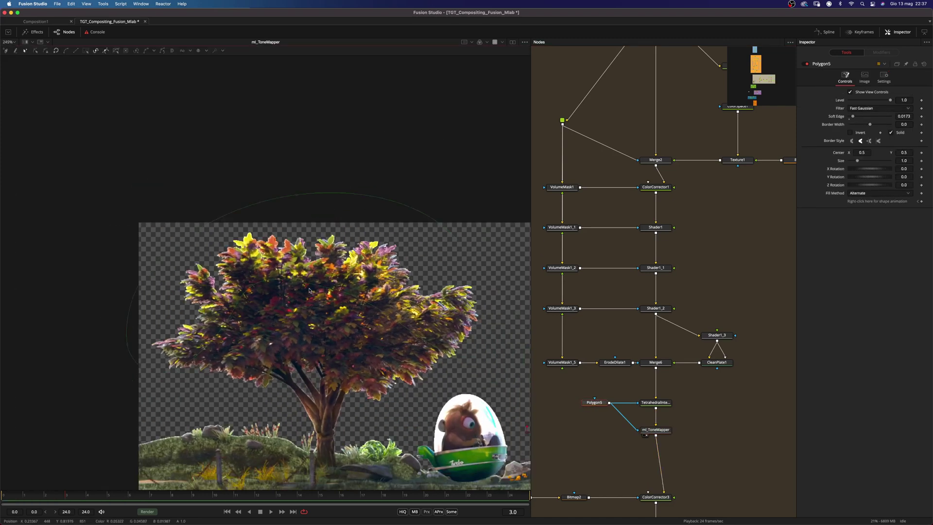
scroll(400, 336, up, 3)
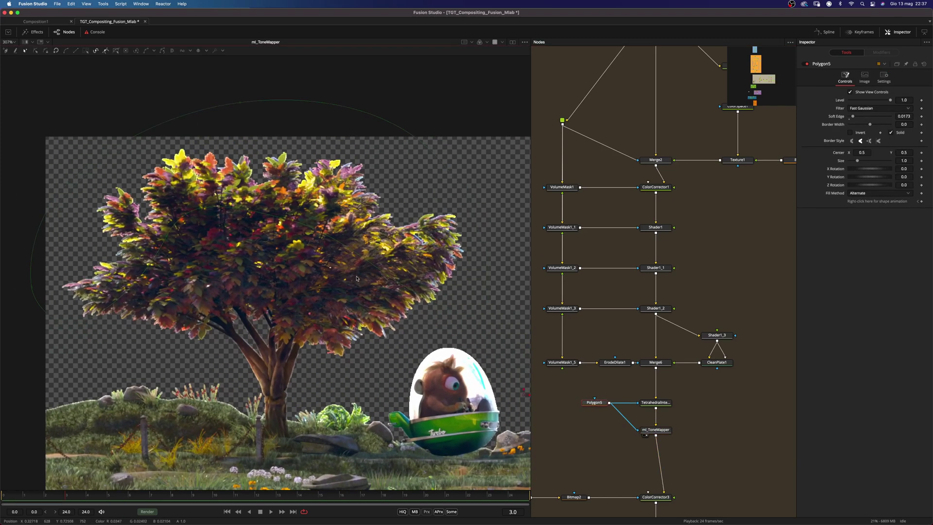
scroll(358, 280, down, 1)
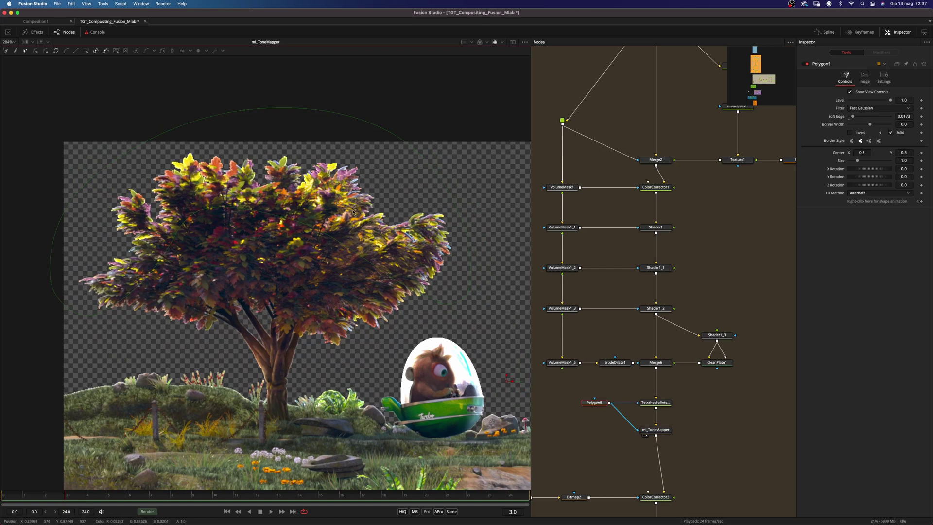
drag(208, 209, 173, 239)
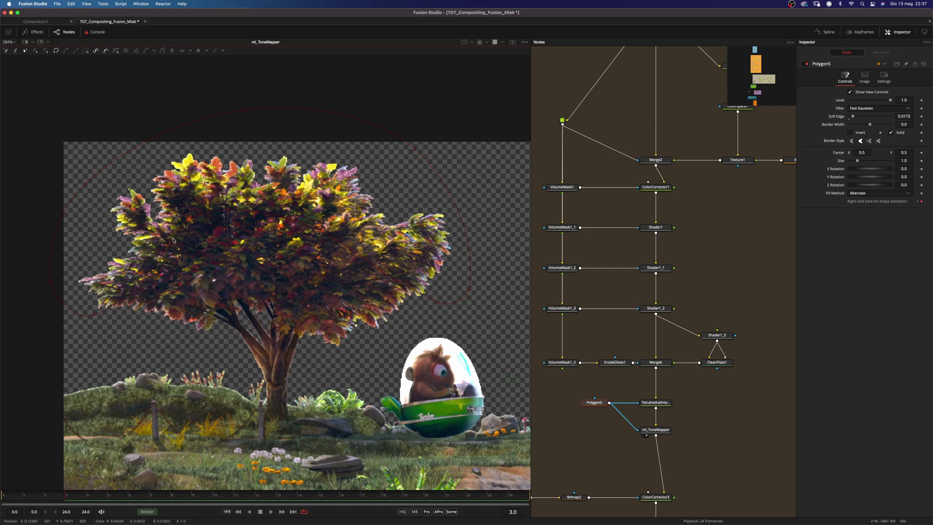
scroll(669, 448, down, 3)
click(675, 421)
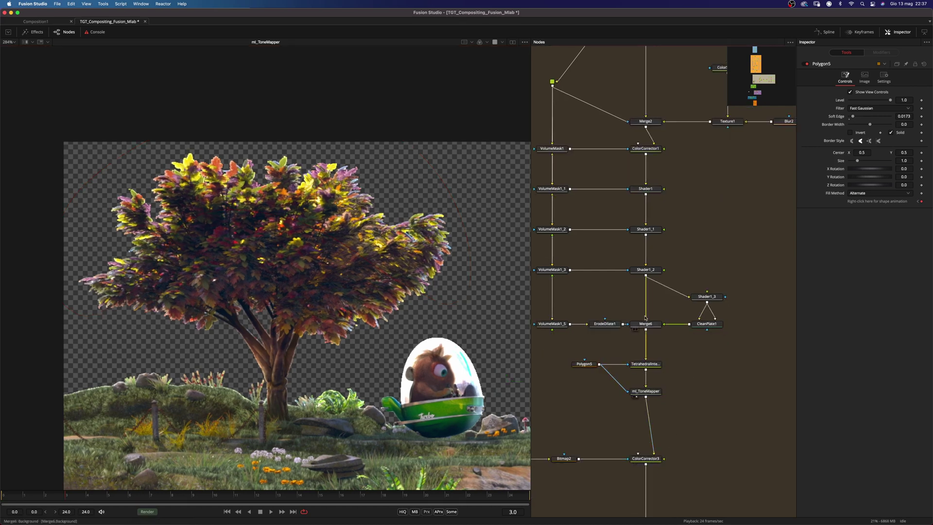
Compare Merge6's output with ml_ToneMapper's across the scene, and undo the accidental move of the ml_ToneMapper node
drag(645, 323, 502, 254)
key(super+z)
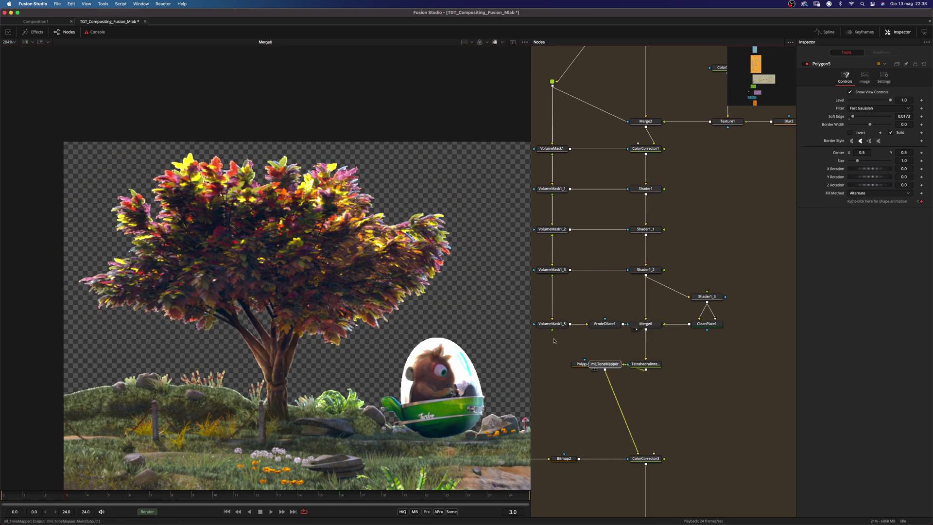
scroll(652, 350, down, 3)
scroll(711, 366, left, 2)
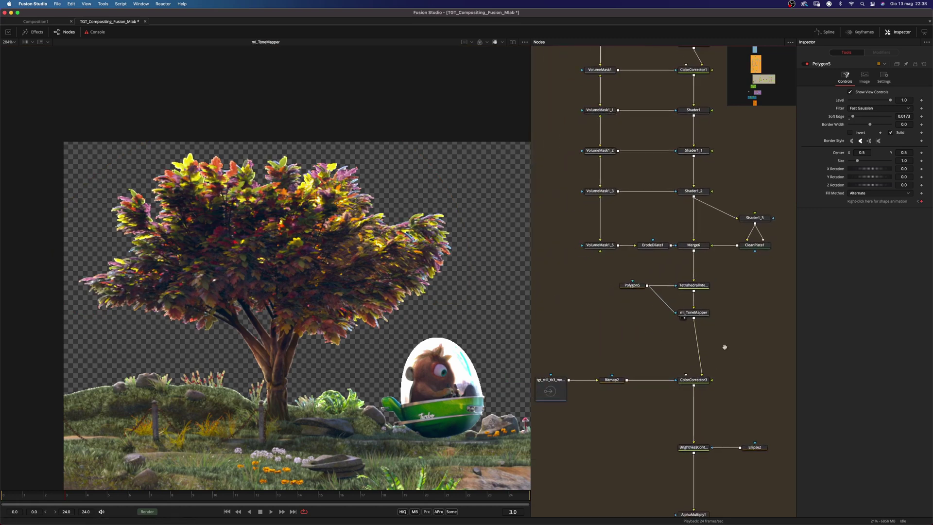
scroll(360, 253, down, 3)
scroll(360, 253, down, 2)
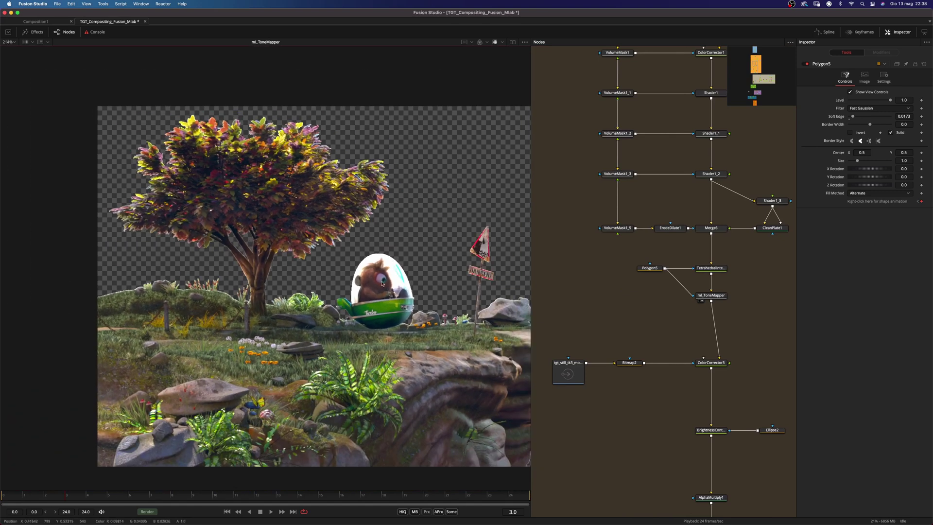
View the moss AOV loader and the Bitmap2 matte made from it, and examine Bitmap2's mask settings
drag(562, 370, 382, 322)
scroll(334, 341, right, 2)
scroll(283, 330, down, 2)
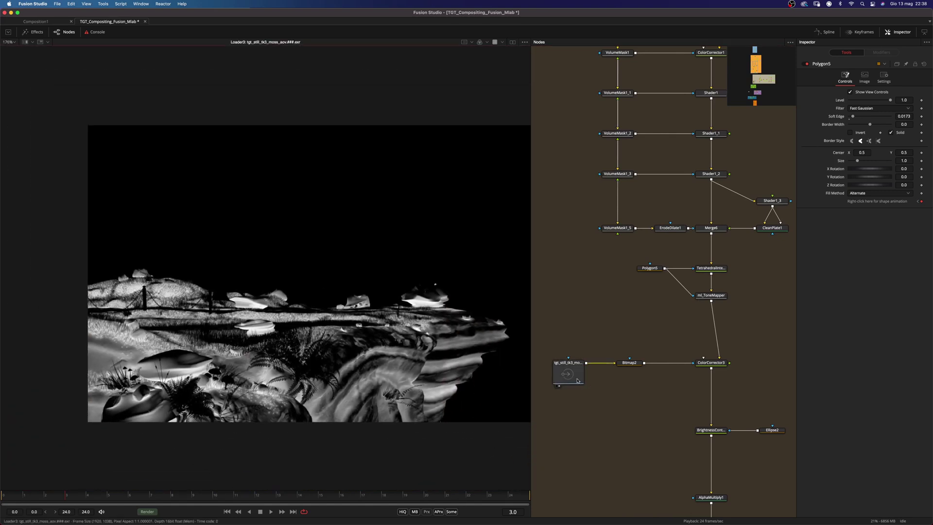
drag(627, 365, 405, 244)
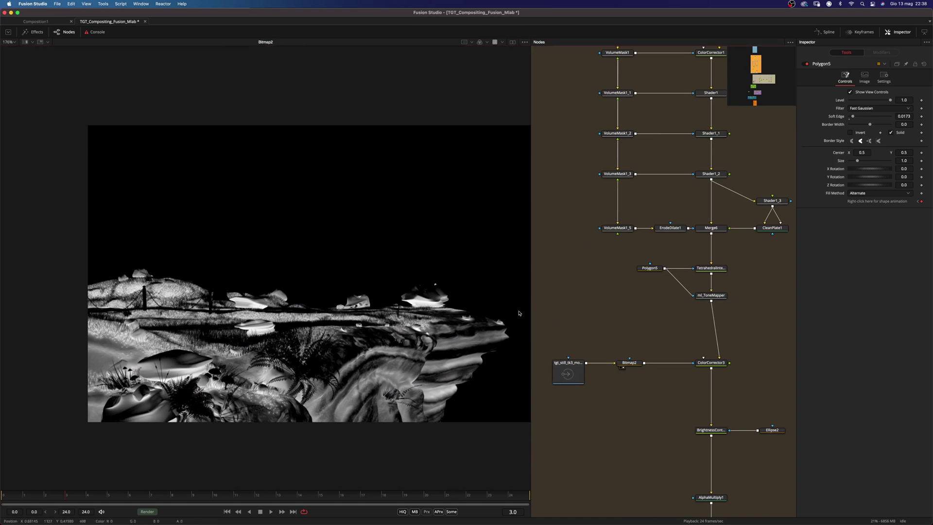
click(630, 364)
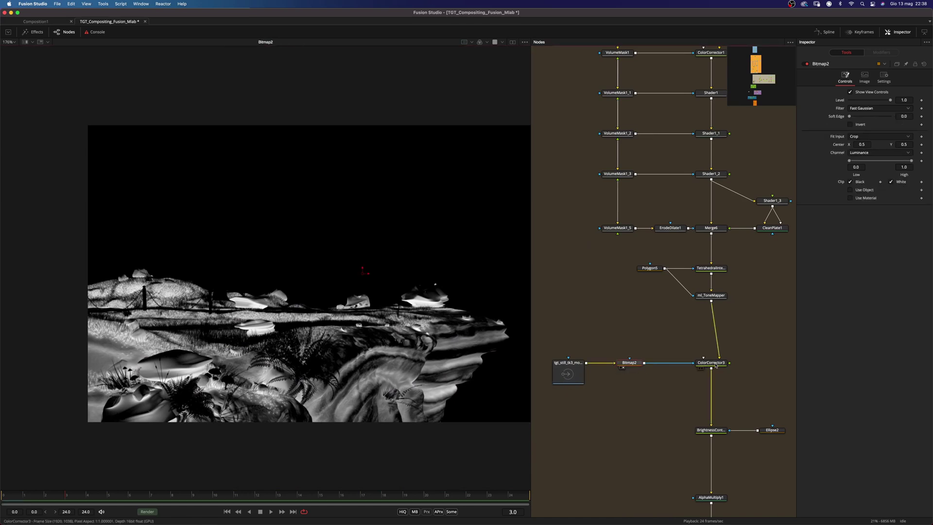
View ColorCorrector3's output, examine its correction settings, and toggle the node off and on to compare the masked moss color
drag(715, 366, 428, 272)
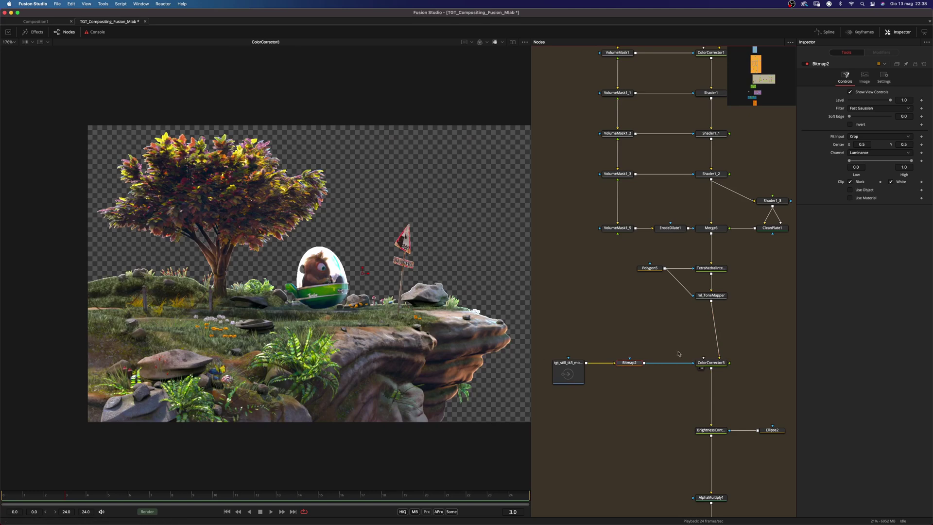
click(707, 365)
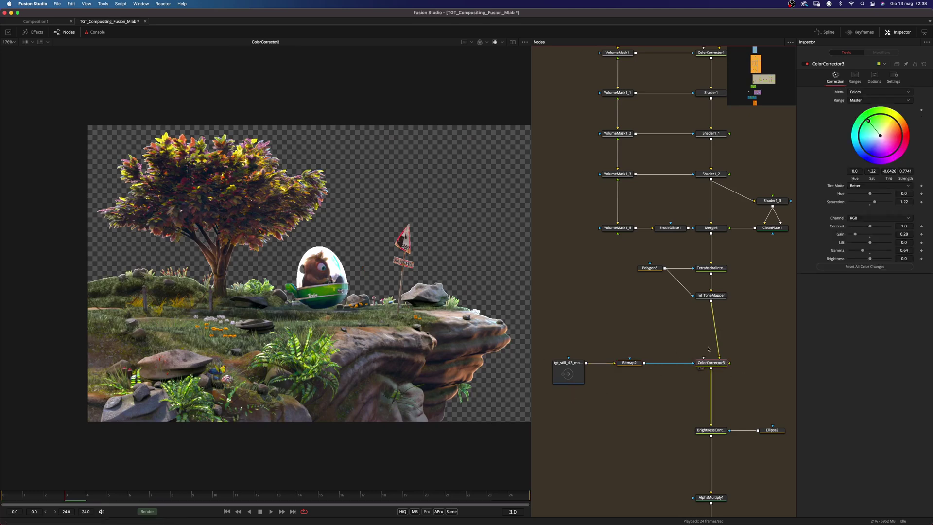
key(super+p)
key(super+p)
key(super+p)
key(super+p)
key(super+p)
scroll(353, 332, down, 3)
scroll(352, 332, up, 1)
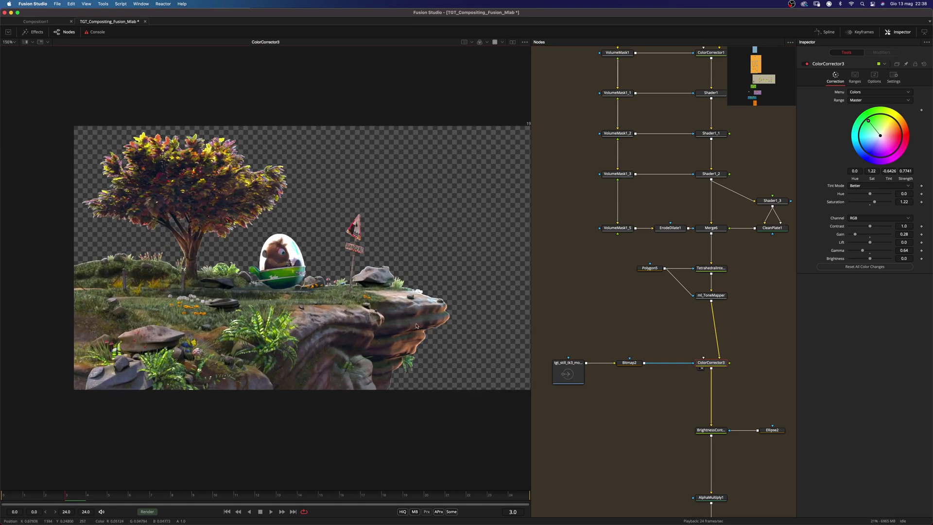
Examine Ellipse2's mask settings around the egg vehicle and view the BrightnessContrast6 output it limits
click(771, 431)
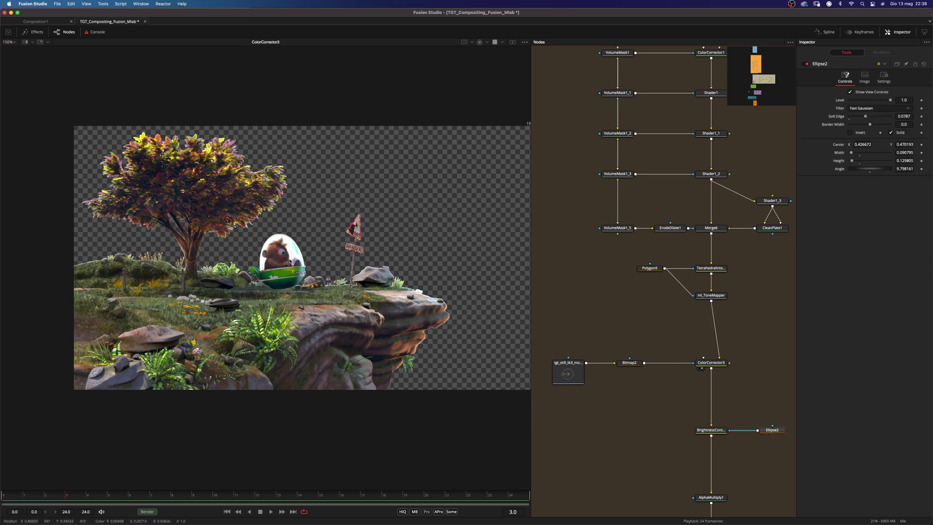
scroll(273, 255, up, 4)
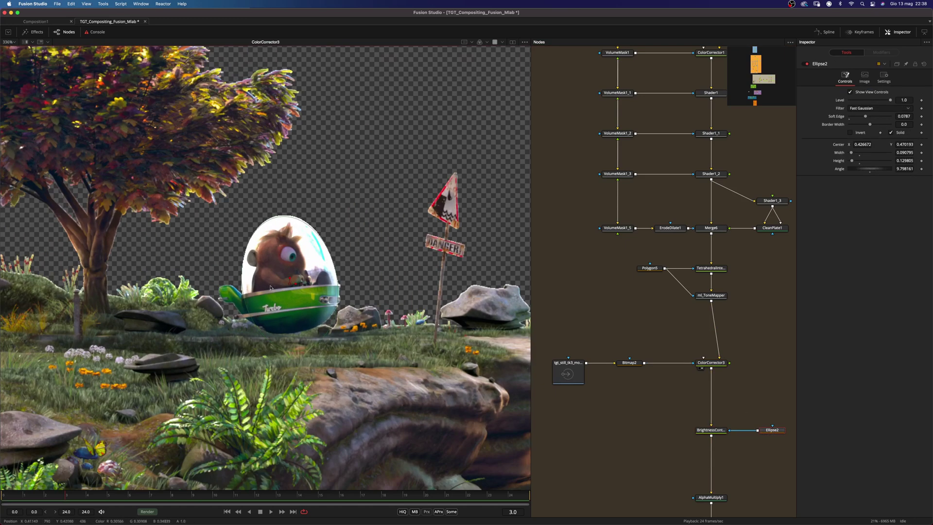
scroll(287, 272, down, 2)
scroll(290, 277, down, 1)
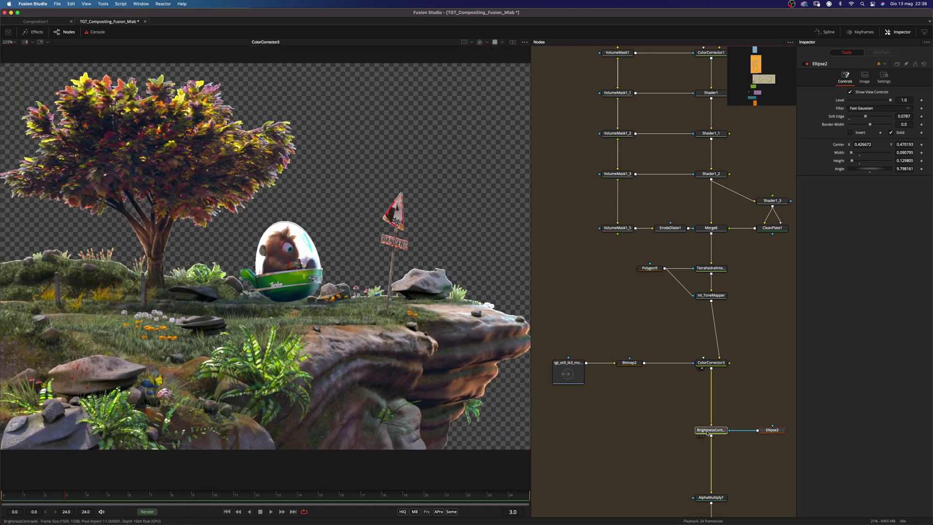
drag(708, 430, 476, 394)
scroll(669, 415, down, 3)
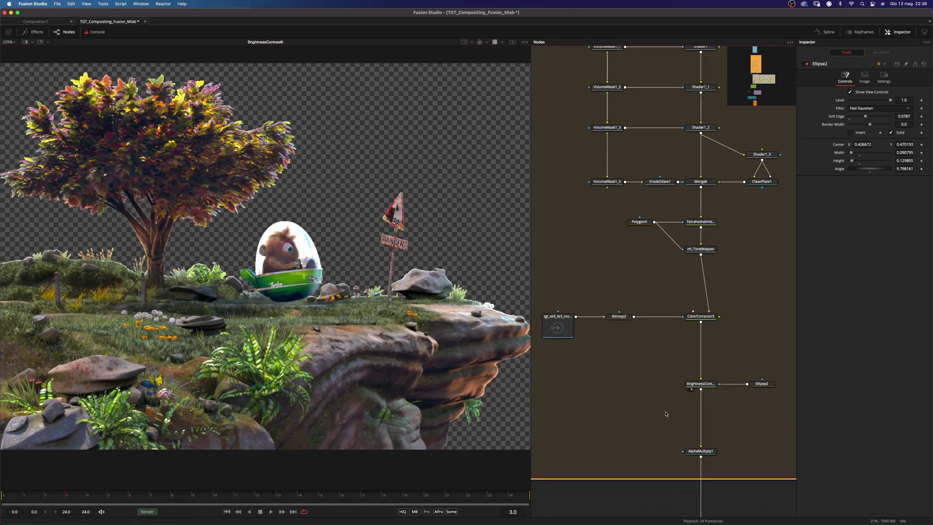
scroll(408, 362, down, 2)
scroll(408, 363, up, 2)
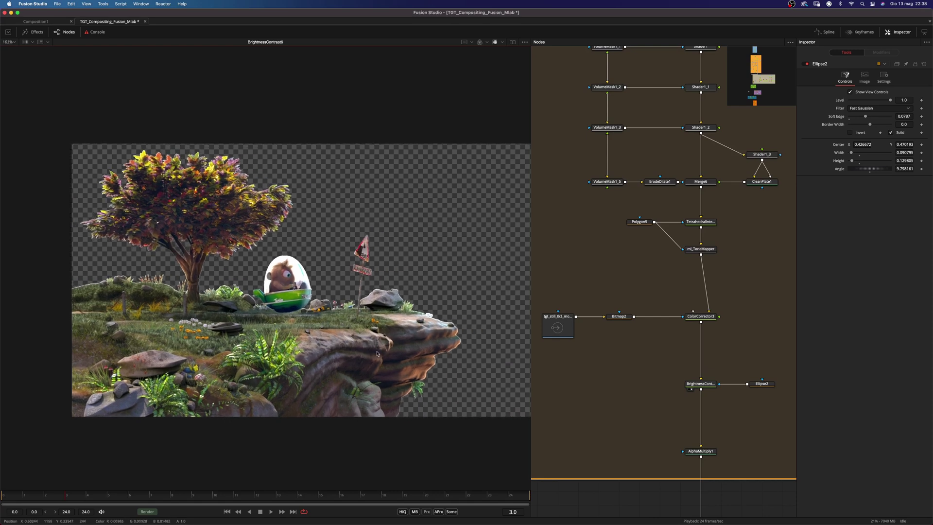
View AlphaMultiply1's output and compare the relit result with Gamut1 from the BEAUTY group
click(708, 453)
drag(710, 453, 519, 367)
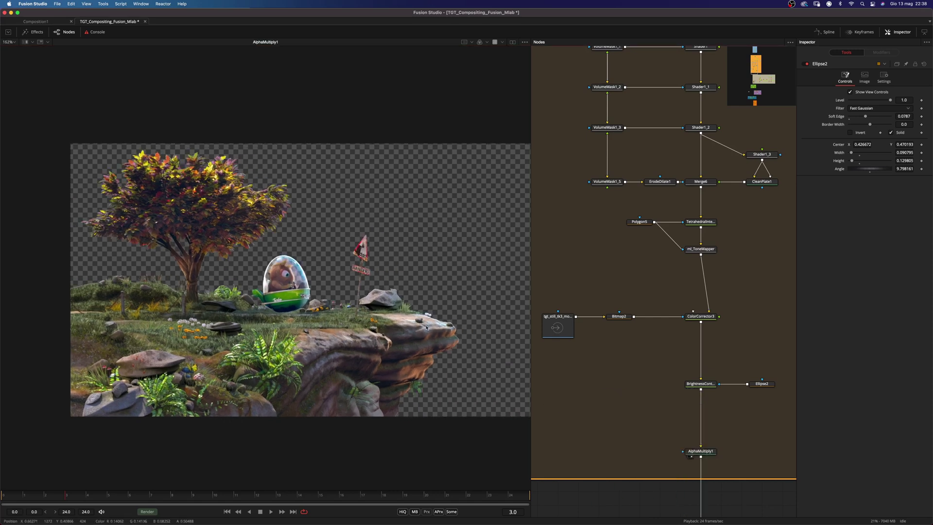
drag(412, 263, 391, 245)
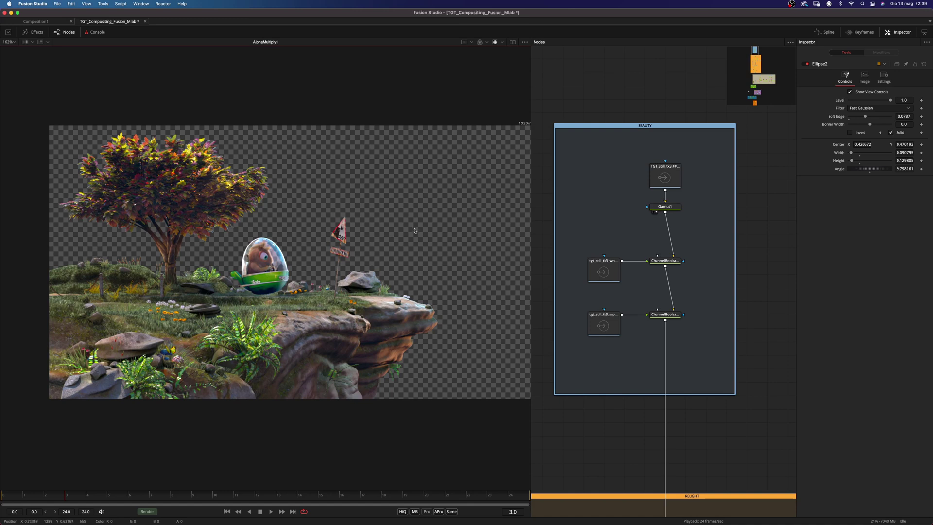
scroll(414, 231, up, 5)
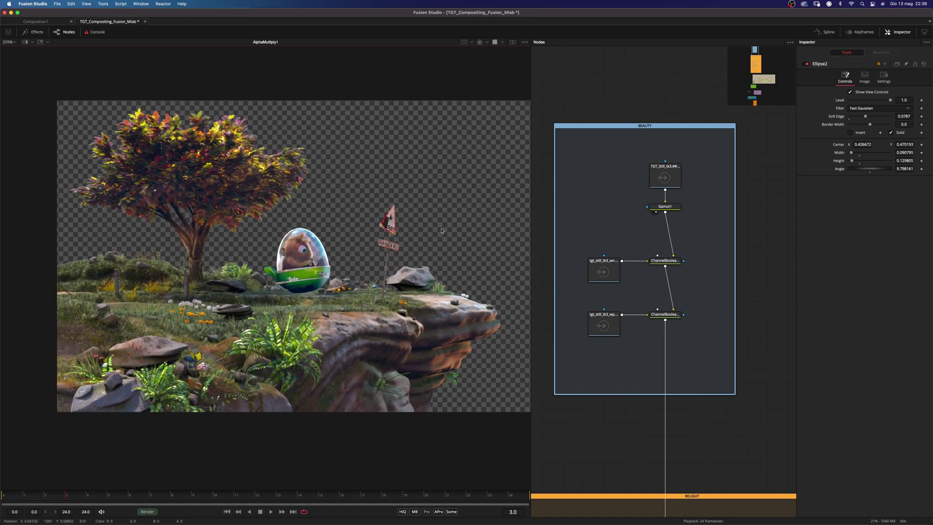
key(period)
key(1)
key(1)
key(1)
key(1)
key(1)
Examine the node layout from the RELIGHT group down through the sky background group beneath it
scroll(645, 283, down, 10)
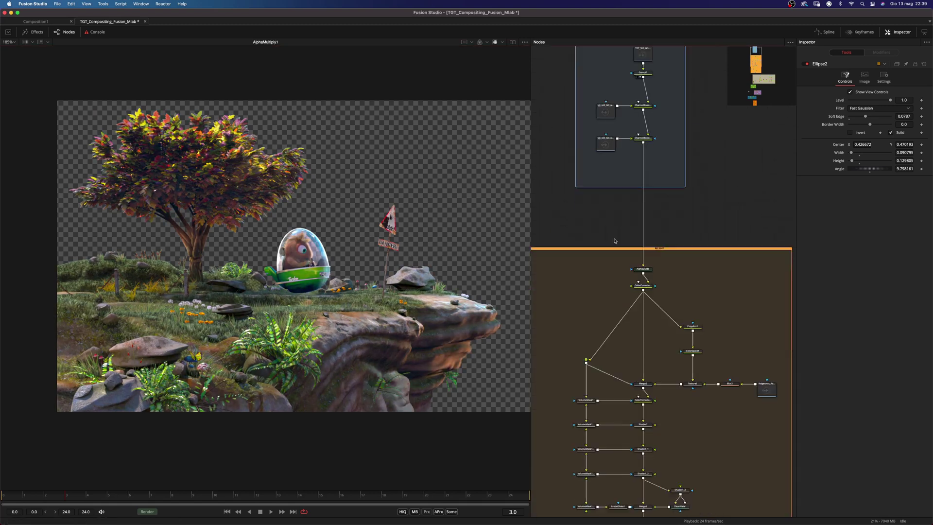
scroll(645, 283, down, 2)
scroll(679, 327, down, 5)
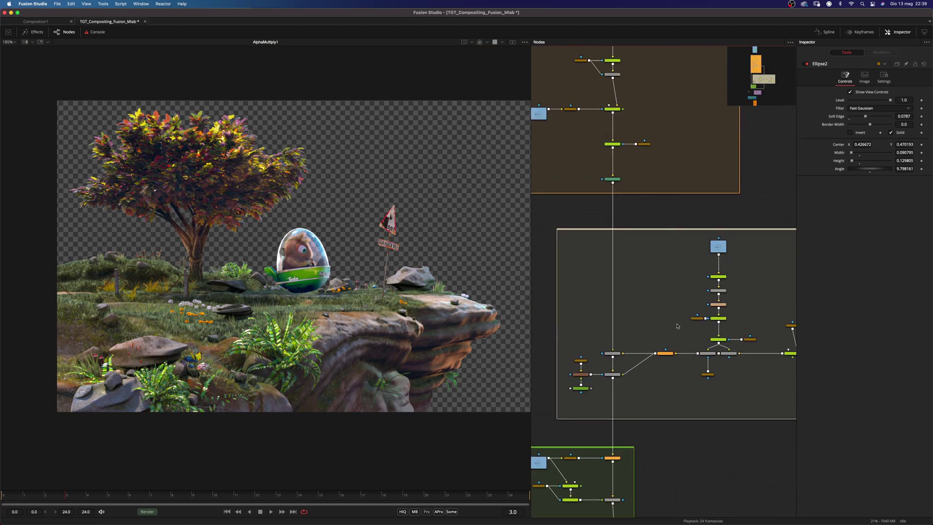
scroll(734, 291, right, 4)
scroll(734, 291, left, 3)
scroll(292, 272, down, 2)
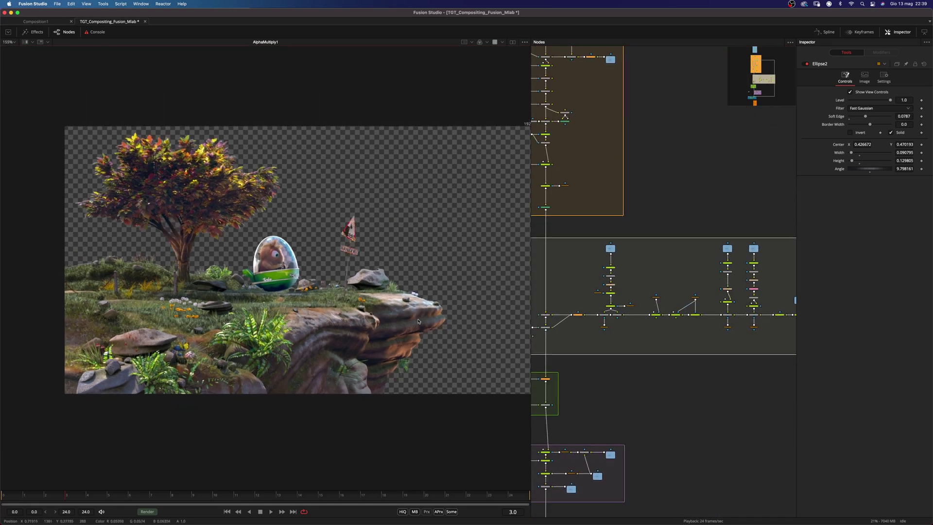
scroll(291, 272, right, 3)
scroll(678, 343, right, 3)
scroll(683, 331, left, 3)
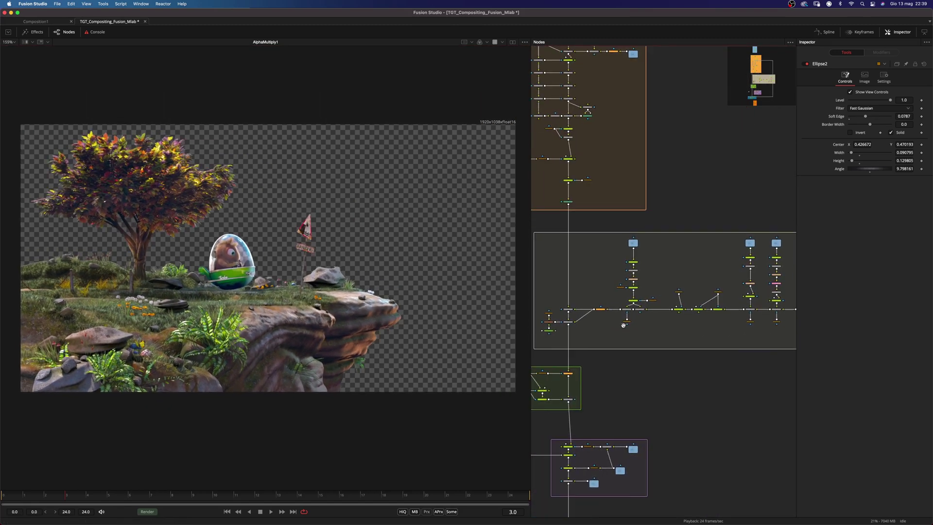
scroll(623, 324, down, 2)
scroll(724, 322, up, 6)
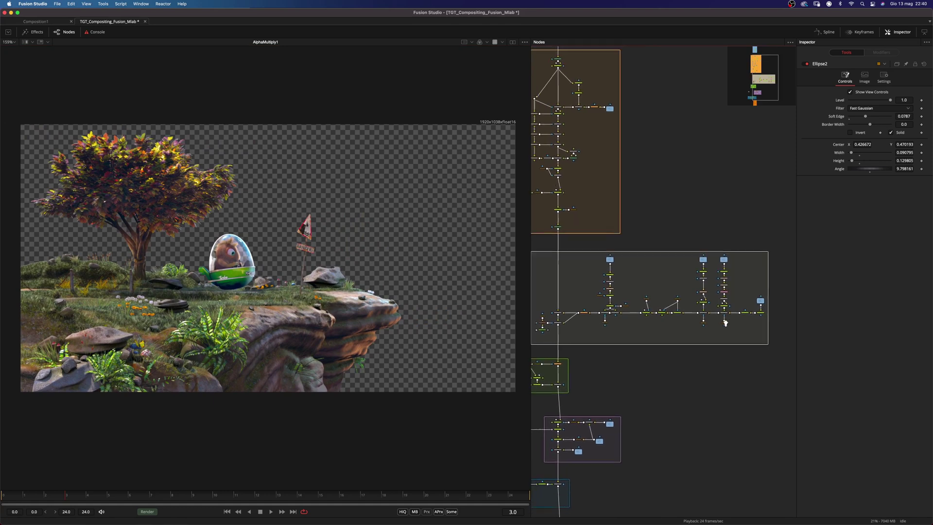
View the sky background sources through the outputs of Gamut2_1, Gamut2 and Gamut2_3
drag(747, 314, 477, 270)
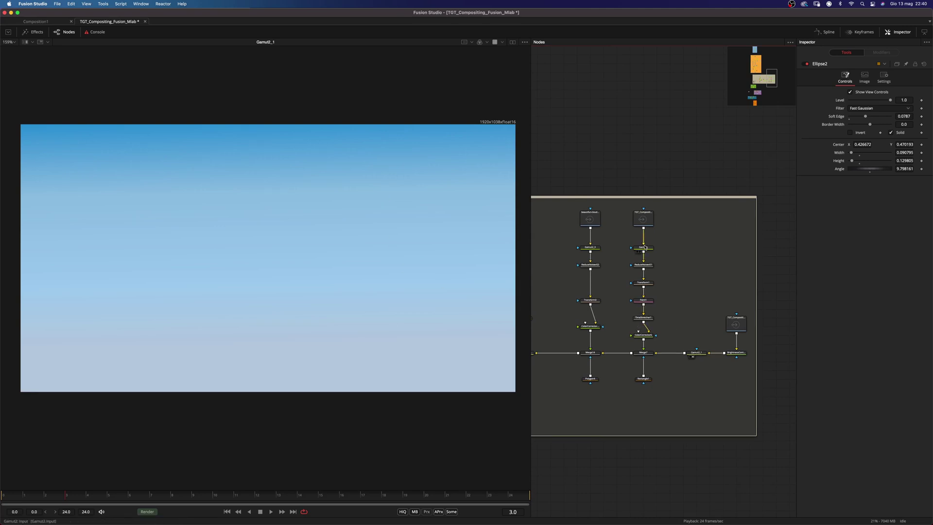
drag(645, 248, 437, 204)
drag(590, 248, 411, 172)
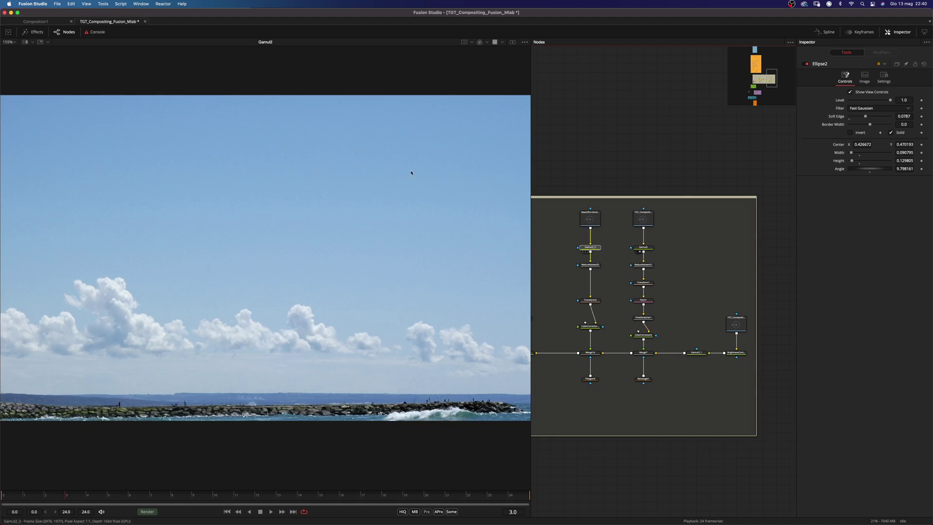
Examine Gamut2_1's source and output color space settings and trace the node chains that layer the sky elements
drag(623, 314, 744, 305)
drag(660, 304, 675, 304)
drag(581, 306, 545, 303)
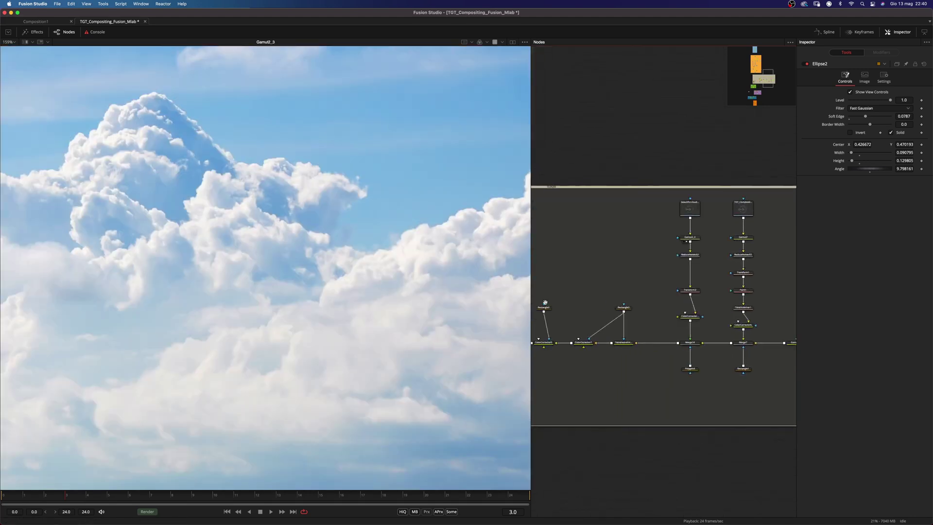
scroll(545, 302, right, 3)
click(709, 348)
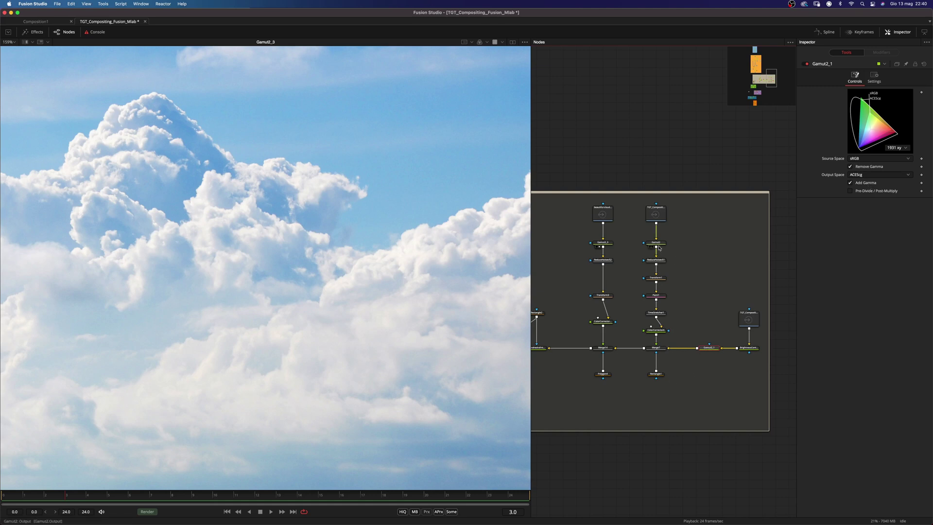
drag(702, 250, 723, 252)
drag(605, 271, 721, 253)
drag(569, 279, 684, 266)
drag(626, 257, 688, 266)
scroll(688, 267, right, 8)
scroll(427, 267, down, 2)
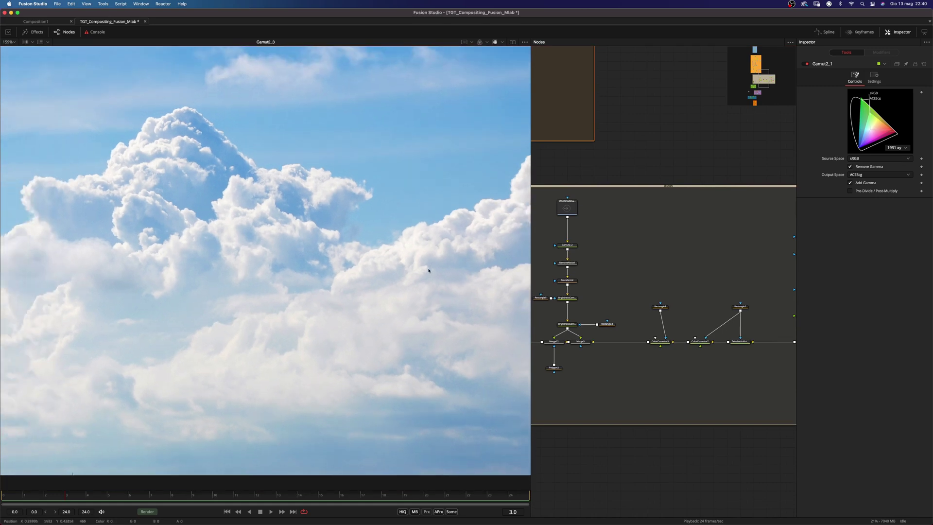
Fit the image in the viewer and compare the seaside sky from Gamut2 with the cumulus clouds from Gamut2_3
key(ctrl+f)
scroll(685, 269, right, 8)
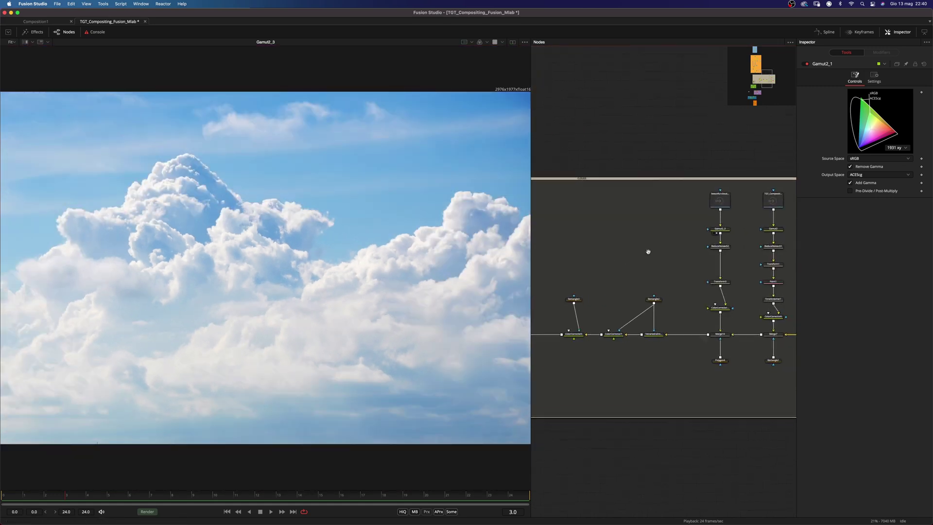
scroll(675, 280, right, 3)
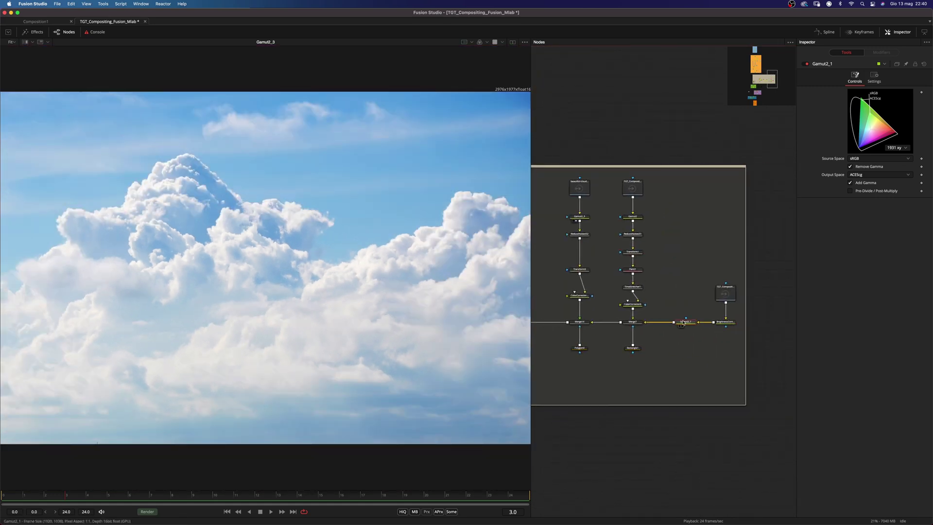
drag(636, 219, 409, 168)
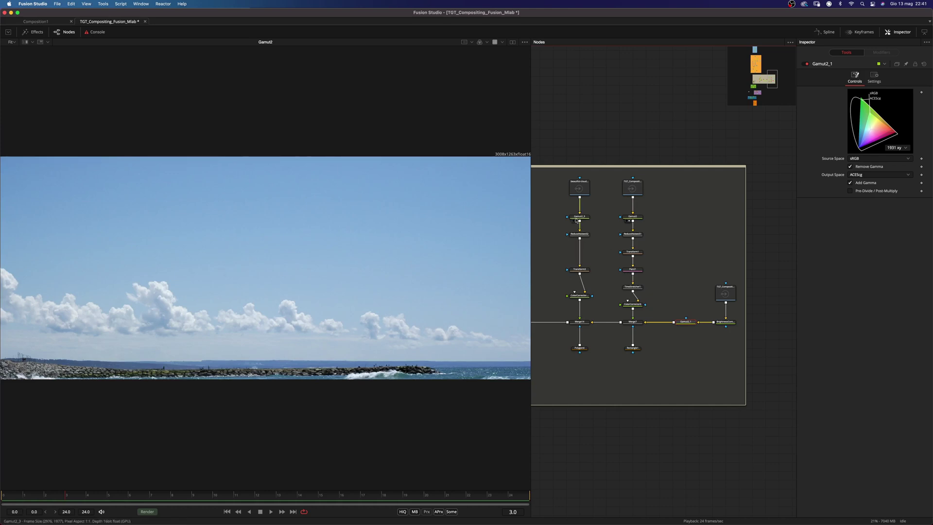
drag(579, 216, 337, 250)
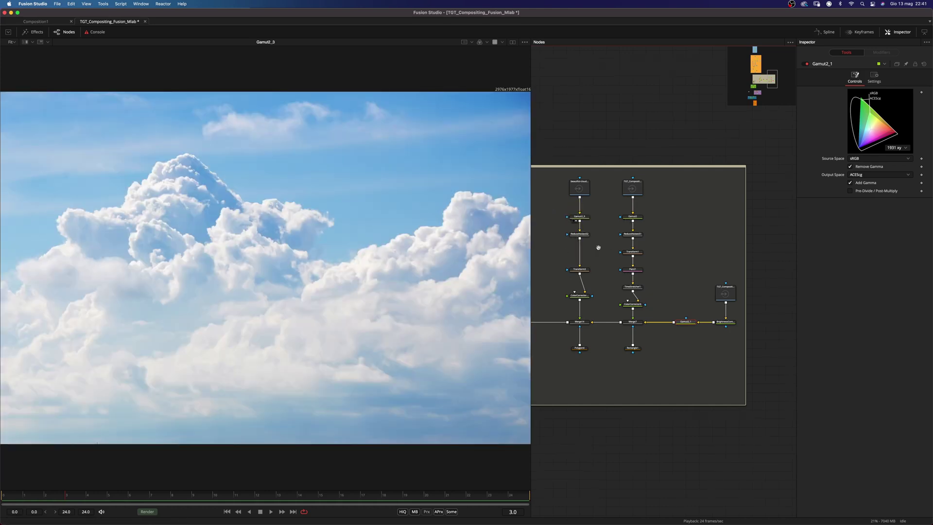
View Gamut2_2's sunset cloud image and return to the other sky layers' node chains
scroll(597, 246, left, 10)
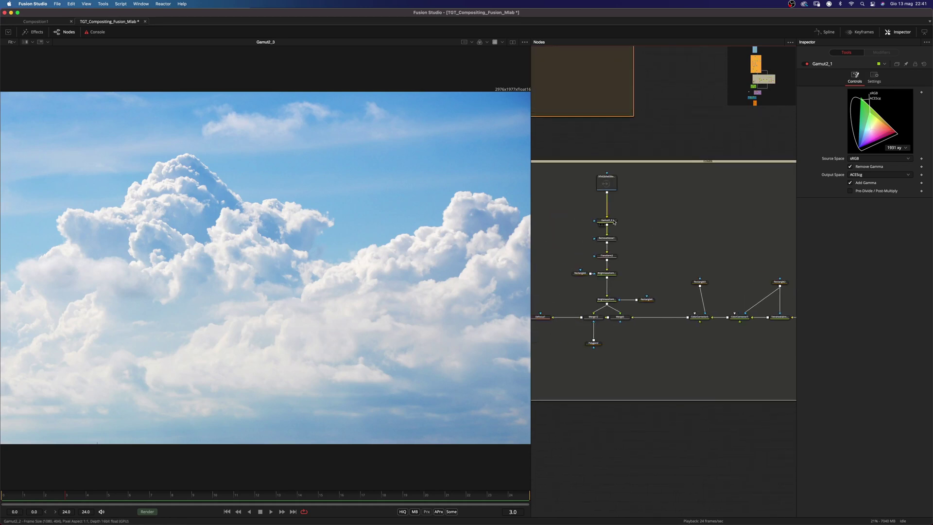
drag(607, 220, 379, 215)
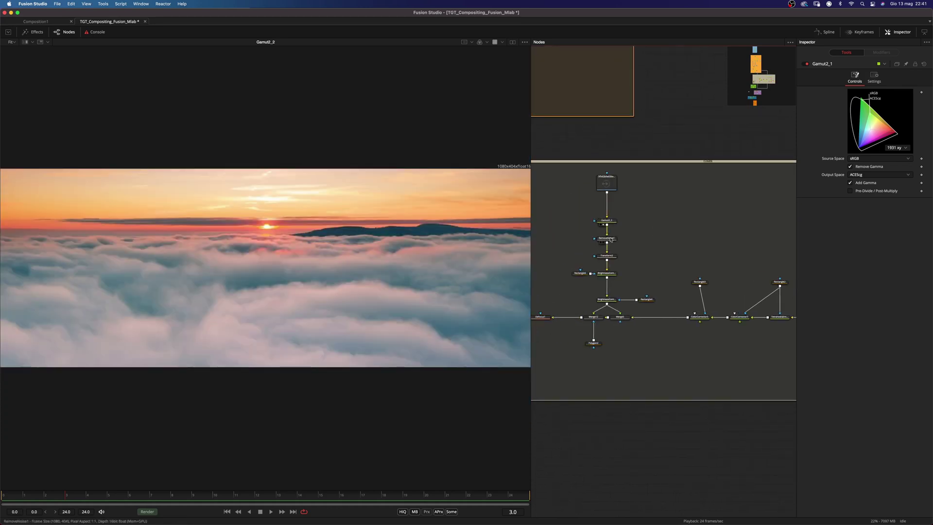
scroll(591, 249, right, 8)
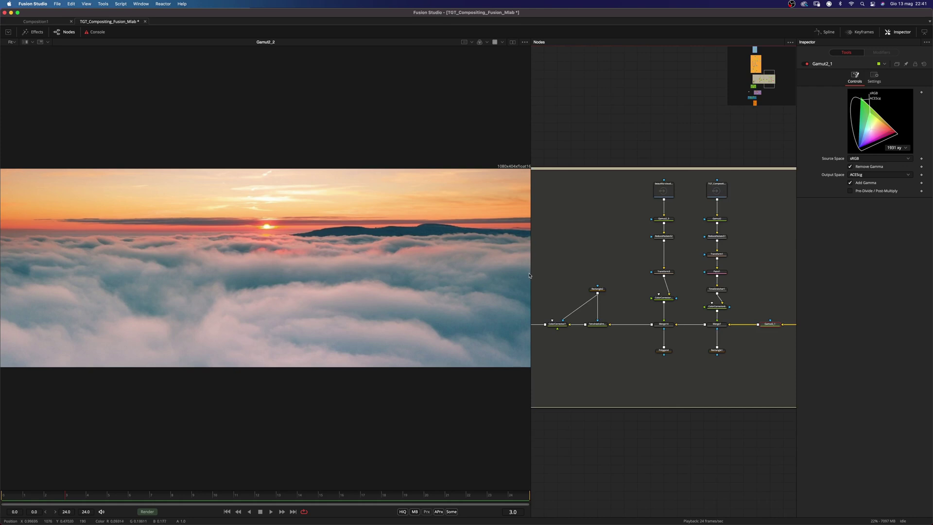
scroll(539, 243, down, 3)
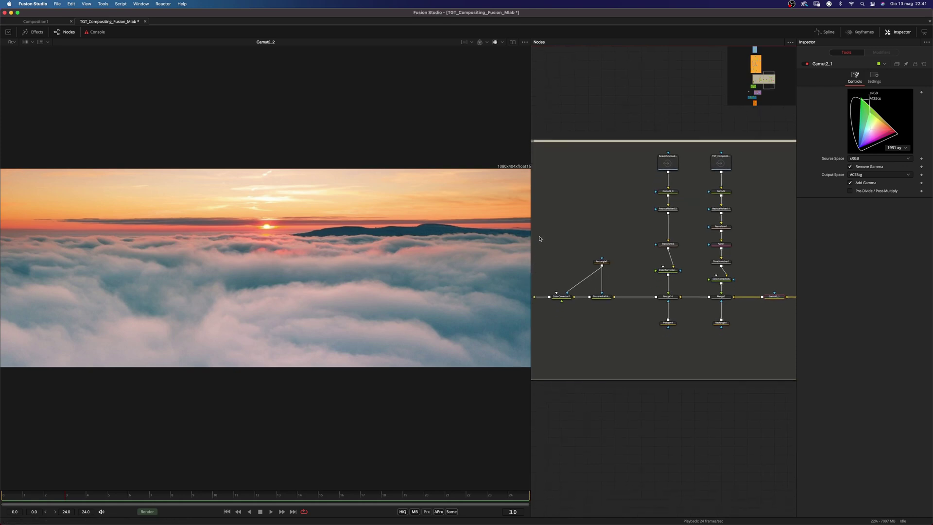
View the seaside sky at Gamut2 and ReduceNoisev51, and inspect the denoised clouds up close
scroll(674, 256, right, 5)
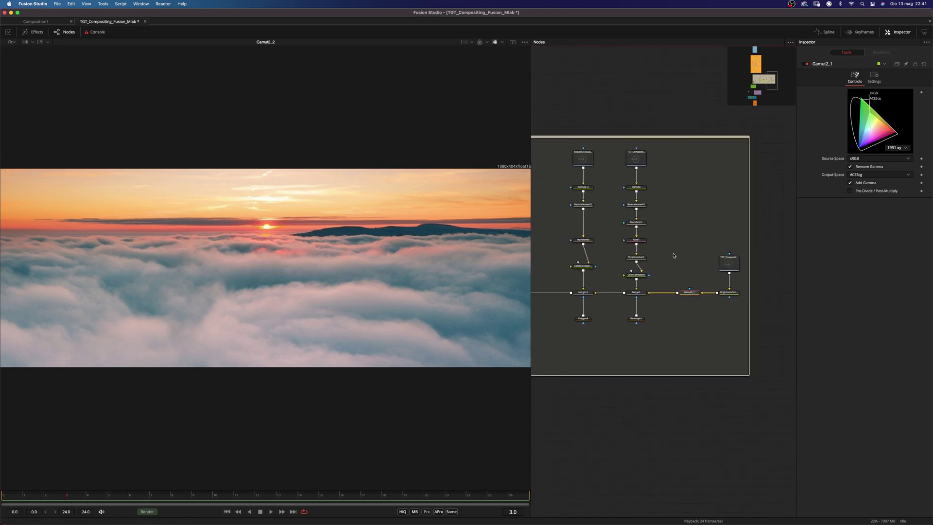
scroll(637, 200, up, 1)
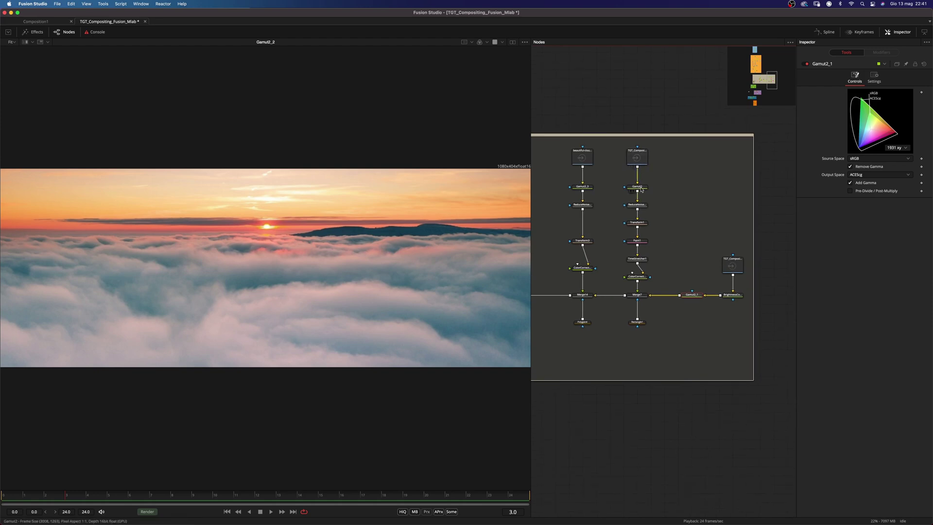
drag(634, 187, 417, 210)
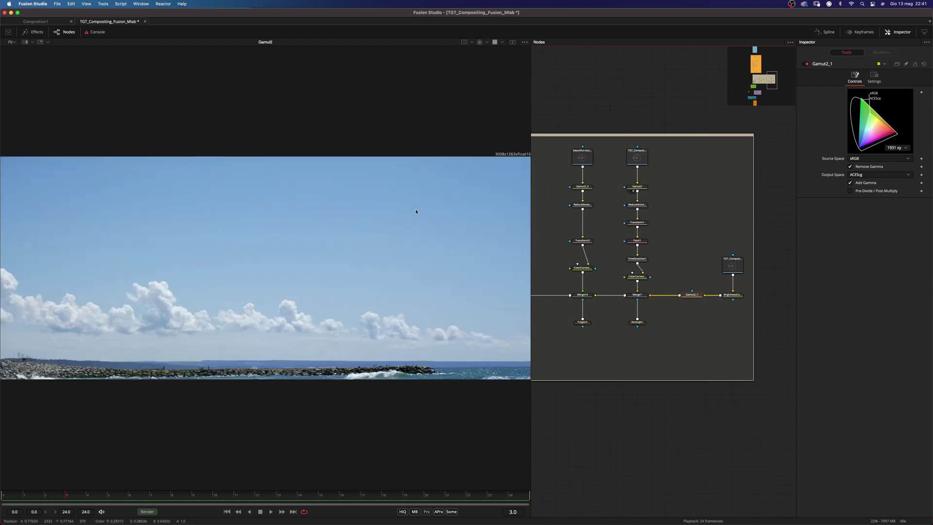
drag(641, 205, 436, 233)
click(642, 207)
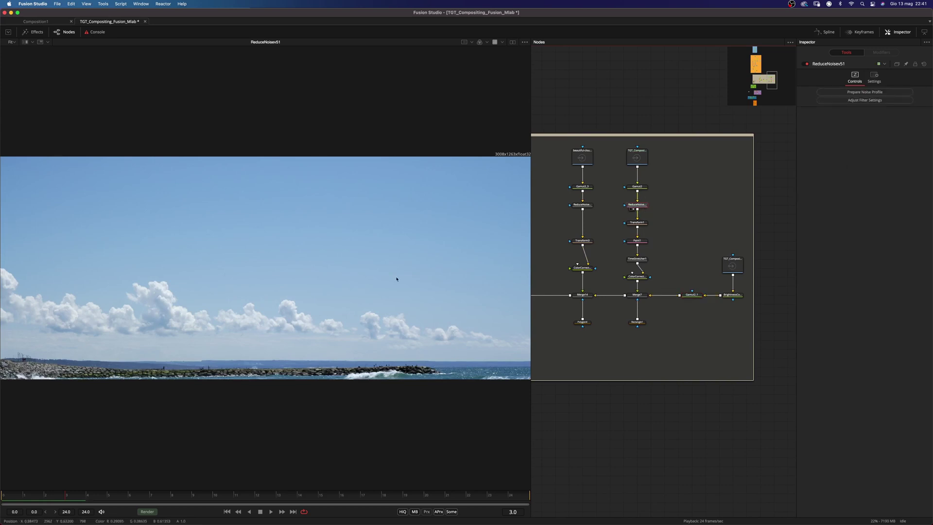
scroll(406, 268, up, 5)
scroll(440, 238, down, 1)
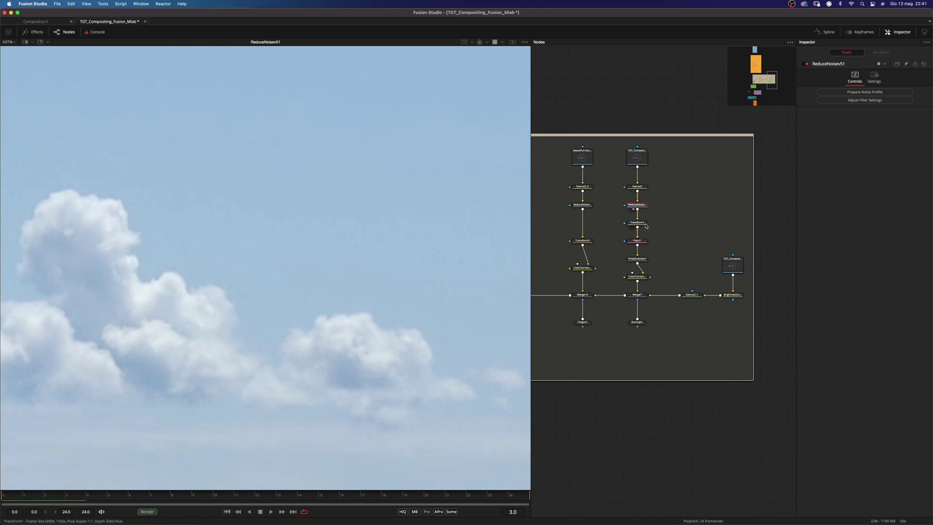
scroll(414, 284, down, 4)
scroll(486, 291, up, 2)
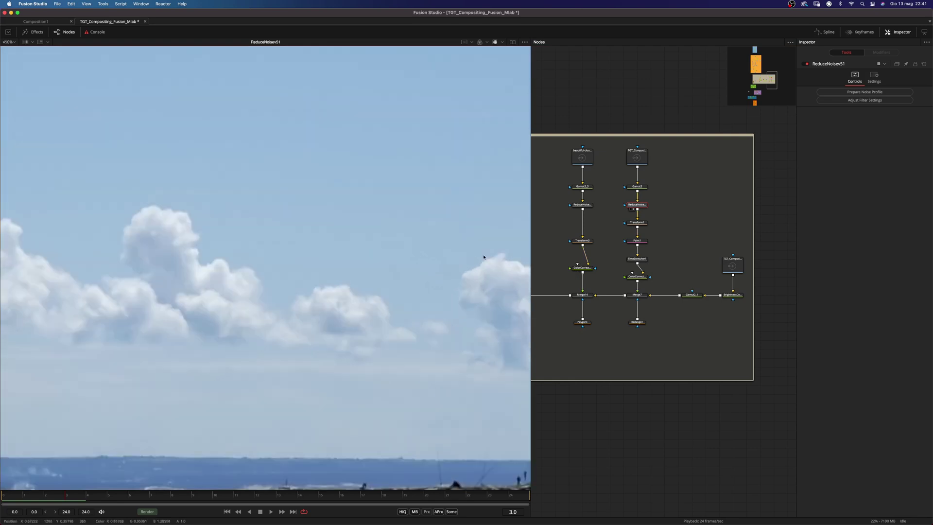
View the color-corrected seaside sky and its Merge7 composite, and examine the Rectangle1 mask settings
drag(639, 280, 389, 236)
scroll(365, 277, down, 7)
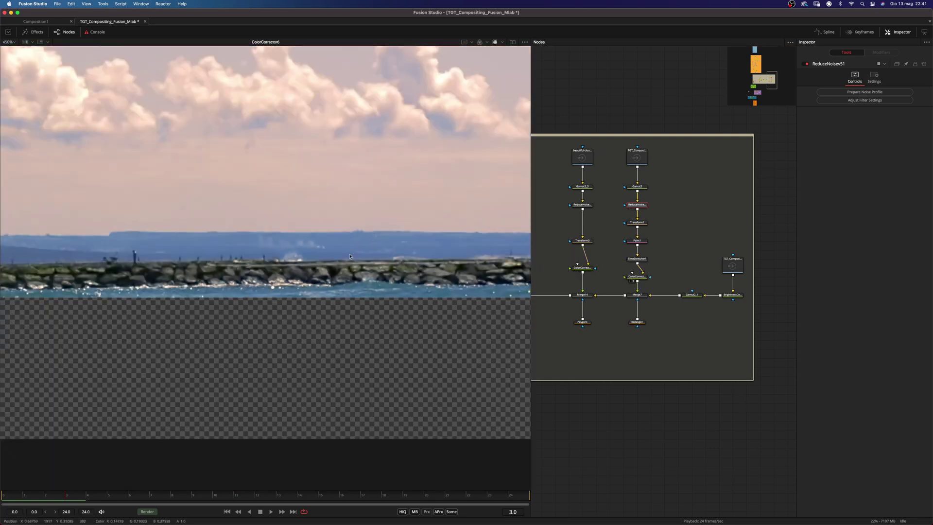
scroll(355, 270, up, 2)
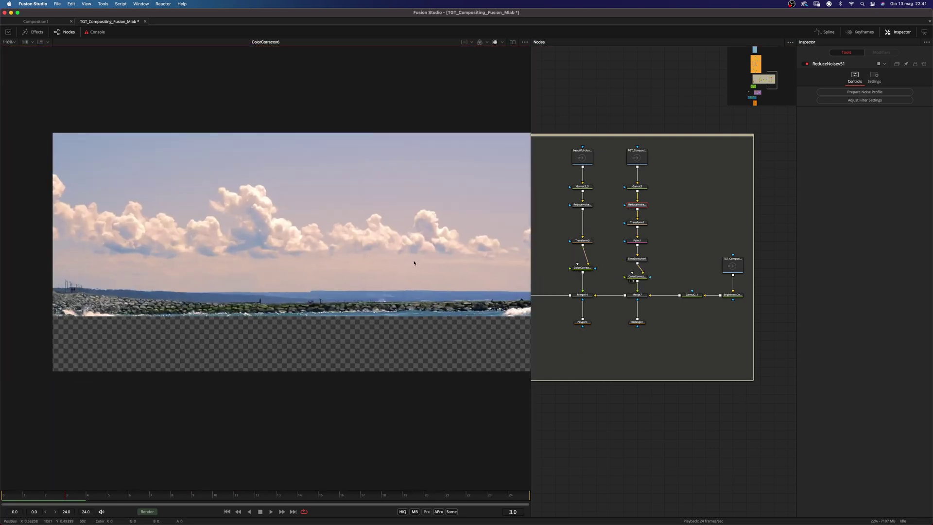
click(633, 299)
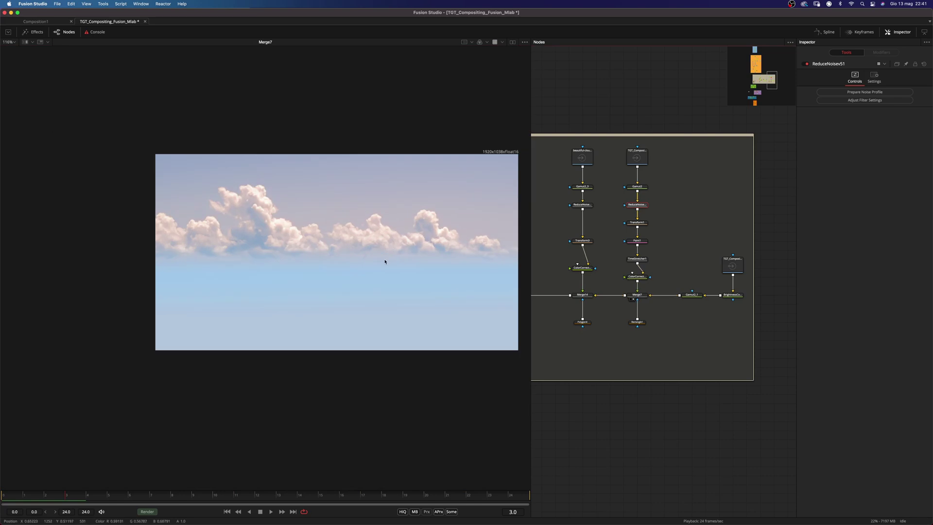
click(637, 322)
scroll(329, 273, right, 5)
scroll(330, 273, down, 1)
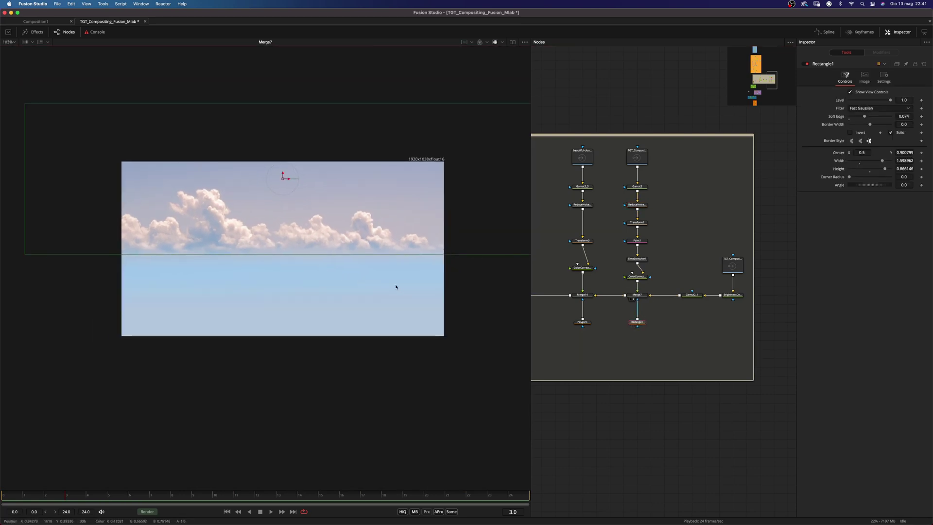
View Merge14 to inspect the large cumulus cloud layered over the seaside sky
click(604, 350)
click(578, 299)
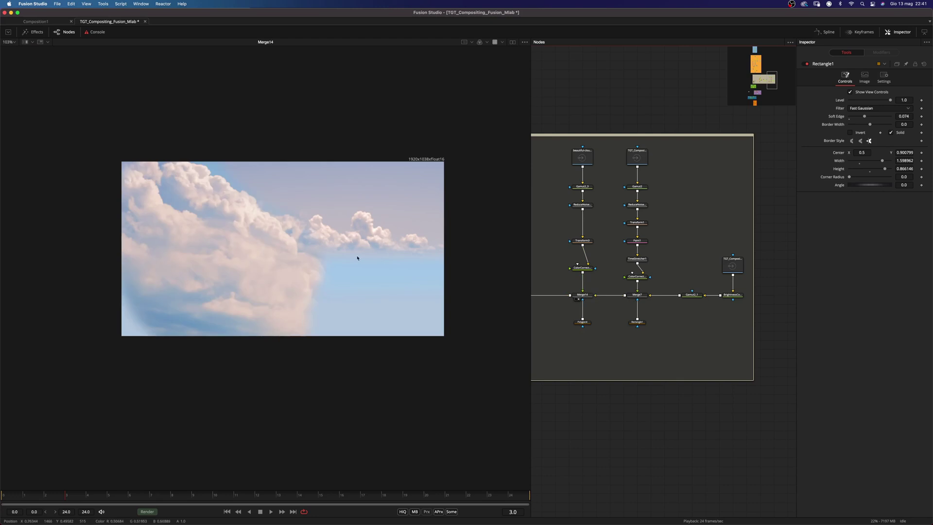
scroll(359, 257, left, 3)
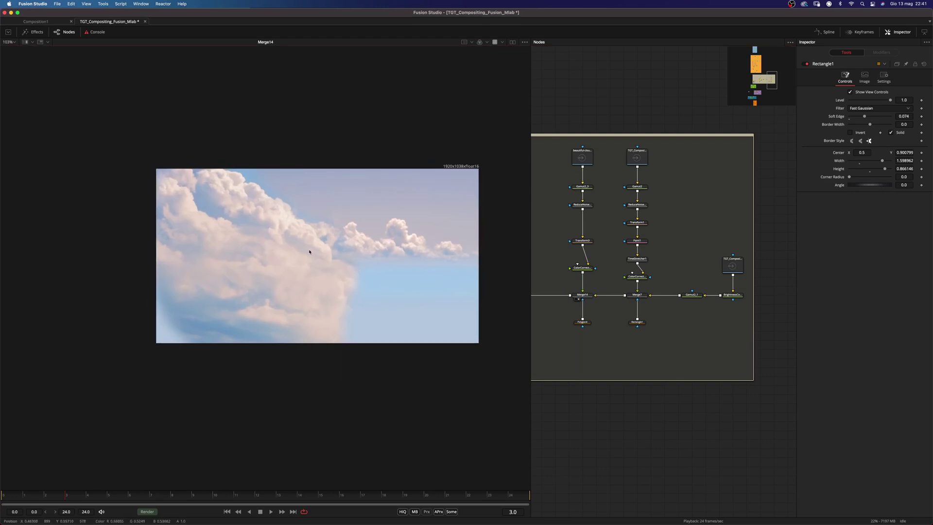
scroll(310, 251, up, 3)
scroll(329, 252, down, 2)
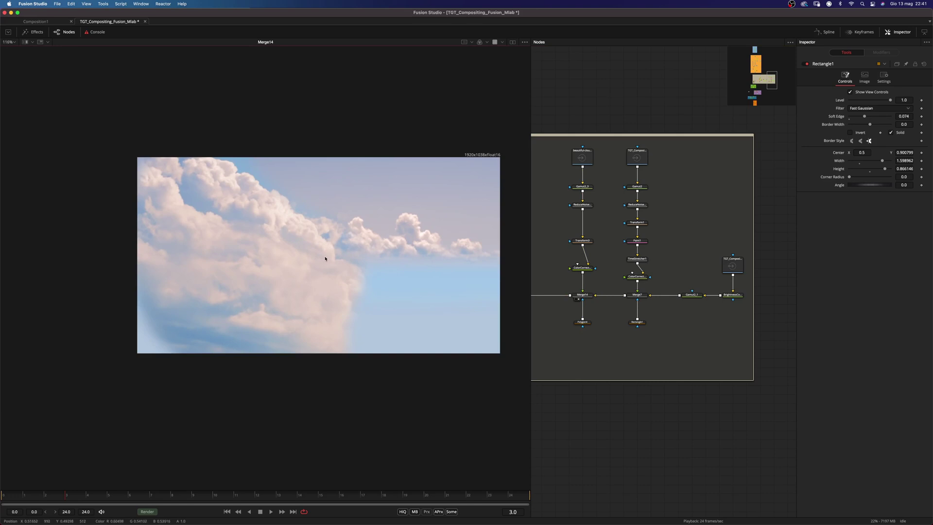
Examine the TetrahedralInterpolation1 and ColorCorrector7 settings, and view the sky grading at ColorCorrector7 and ColorCorrector5
scroll(596, 287, left, 4)
scroll(636, 310, up, 2)
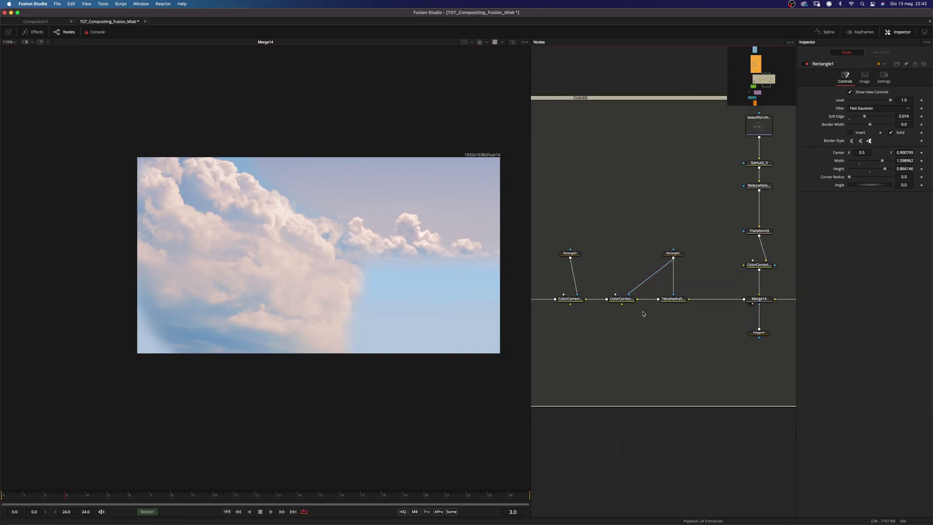
scroll(649, 315, up, 2)
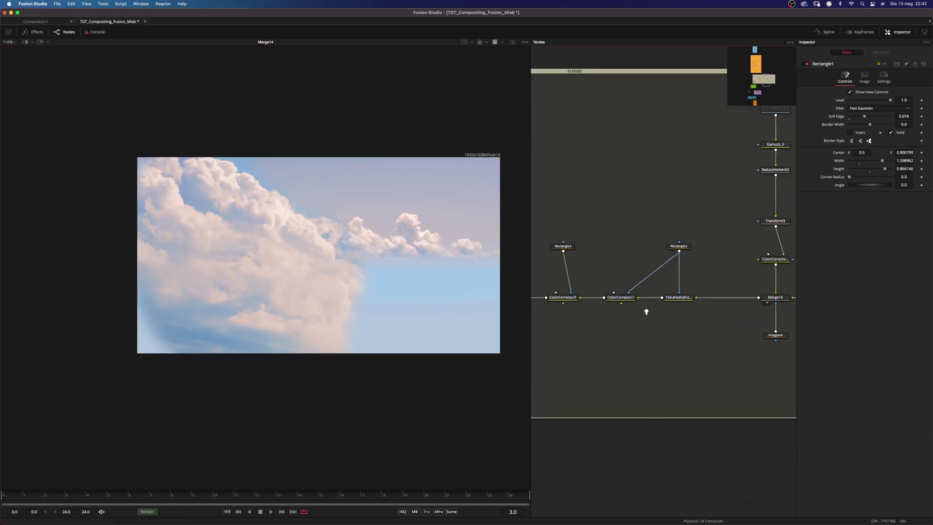
click(684, 297)
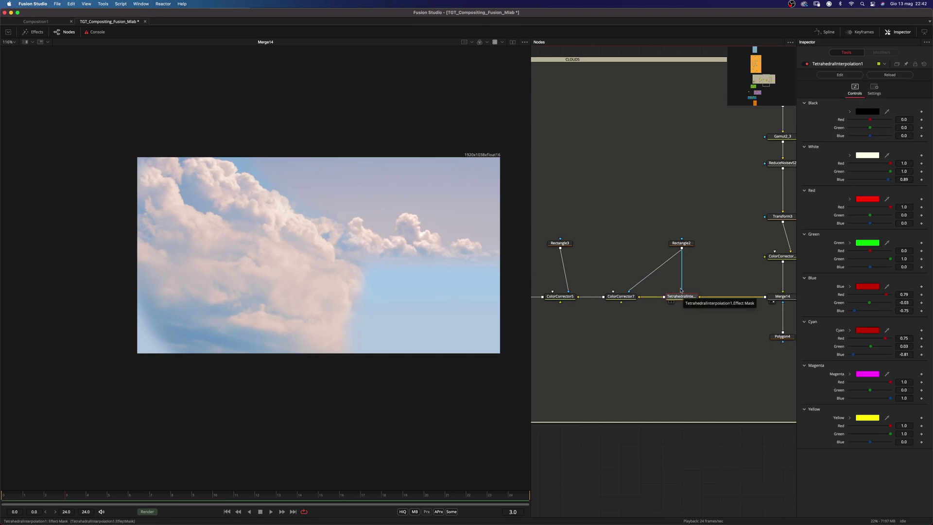
click(622, 298)
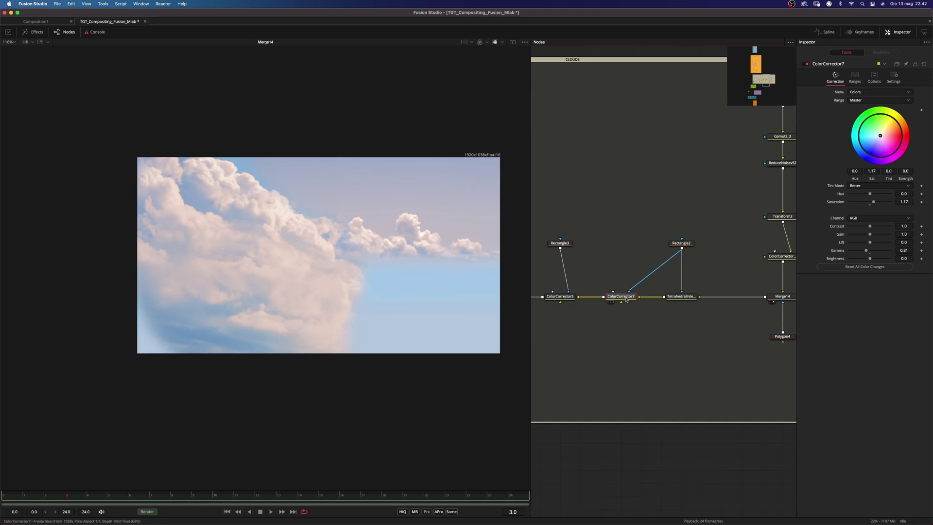
drag(629, 298, 394, 224)
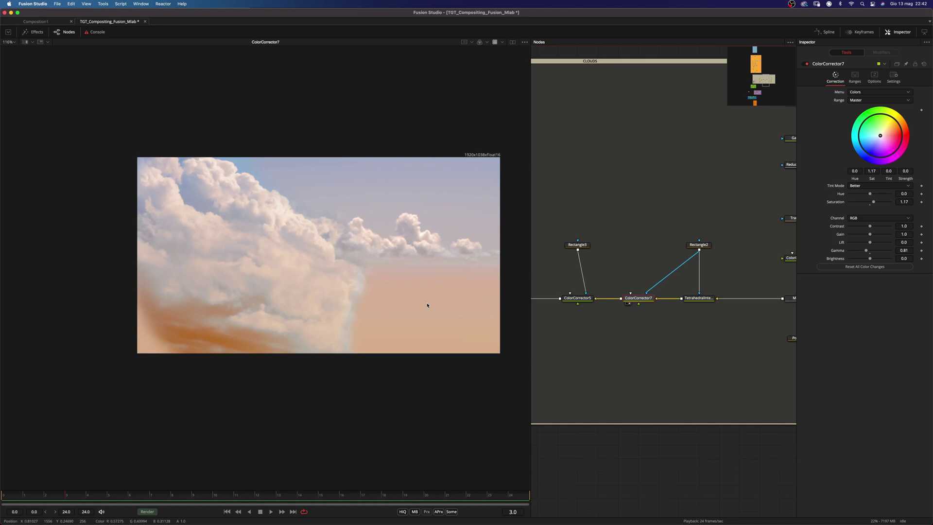
drag(588, 300, 416, 215)
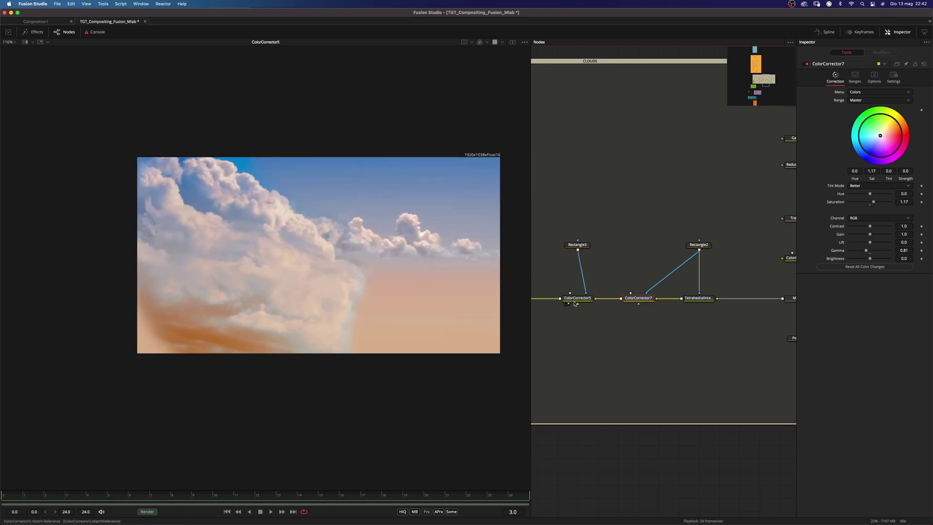
View Gamut2_2's sunset cloud image and its blend into the lower sky at Merge12
scroll(409, 194, right, 5)
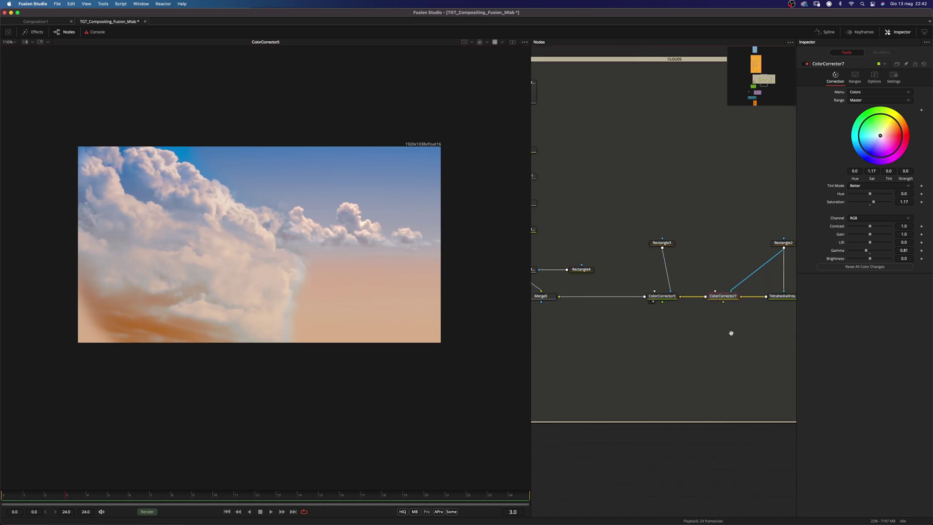
scroll(729, 334, left, 8)
scroll(716, 338, up, 2)
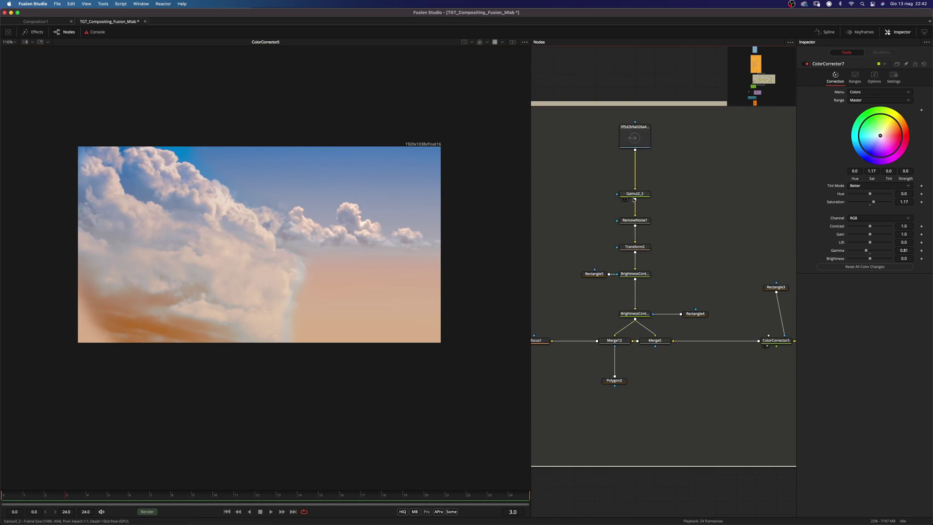
drag(637, 199, 341, 251)
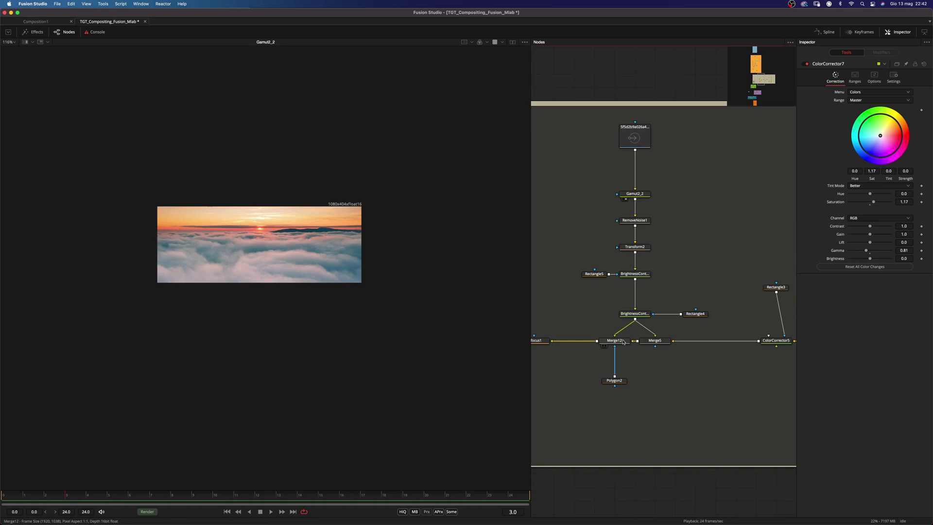
drag(603, 339, 293, 257)
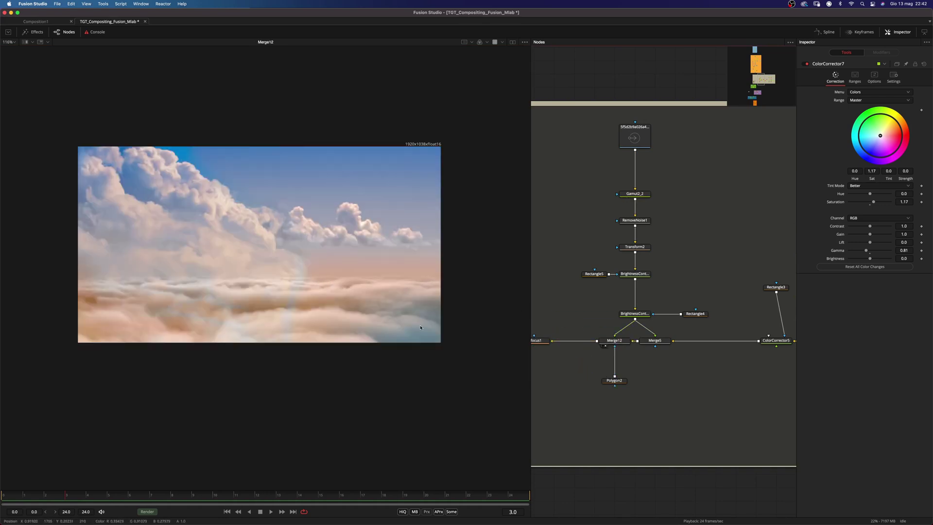
Examine Defocus1's settings and compare the cloud detail between Defocus1 and Merge12 up close
scroll(617, 365, left, 5)
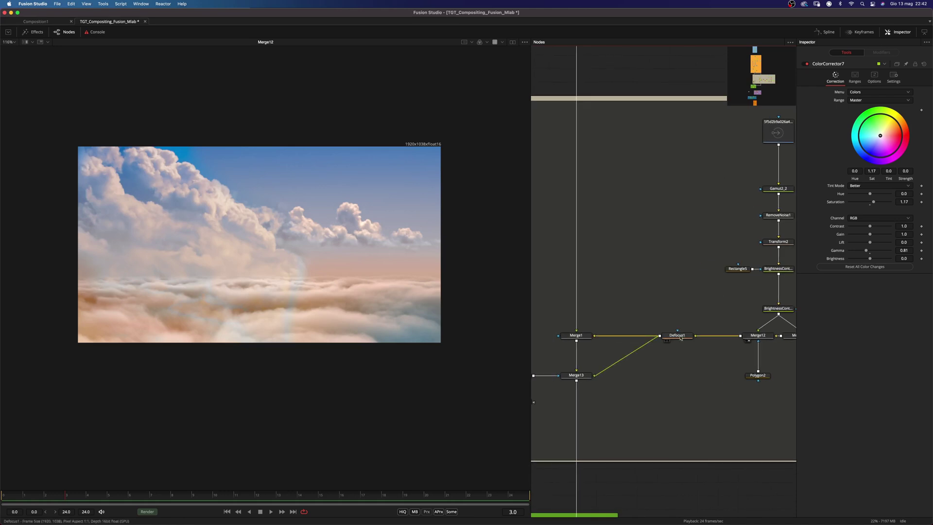
click(681, 339)
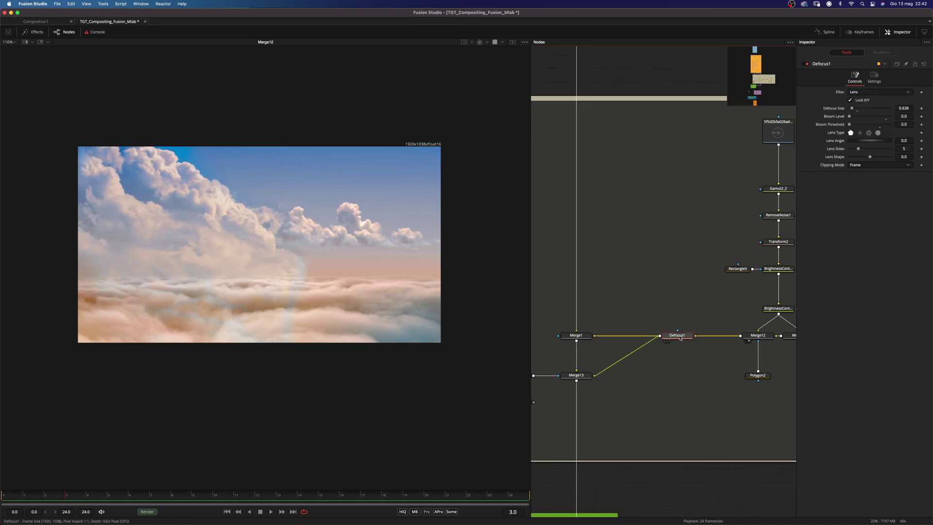
drag(374, 213, 279, 229)
scroll(279, 229, up, 8)
drag(408, 183, 335, 242)
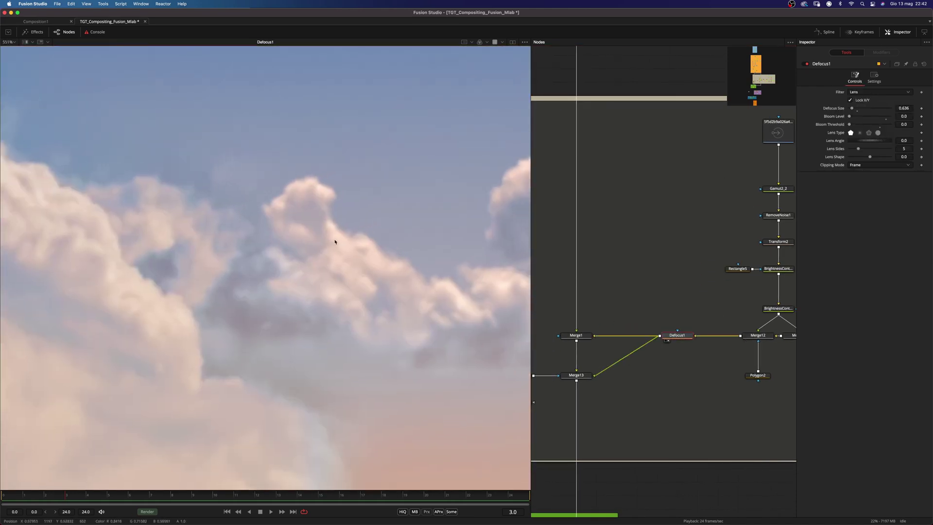
drag(755, 335, 354, 235)
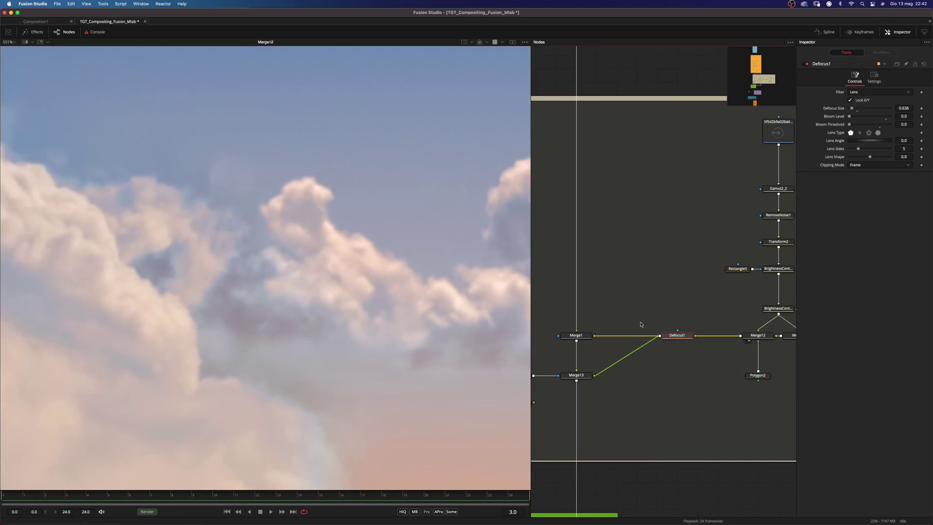
drag(353, 203, 380, 227)
scroll(379, 227, down, 4)
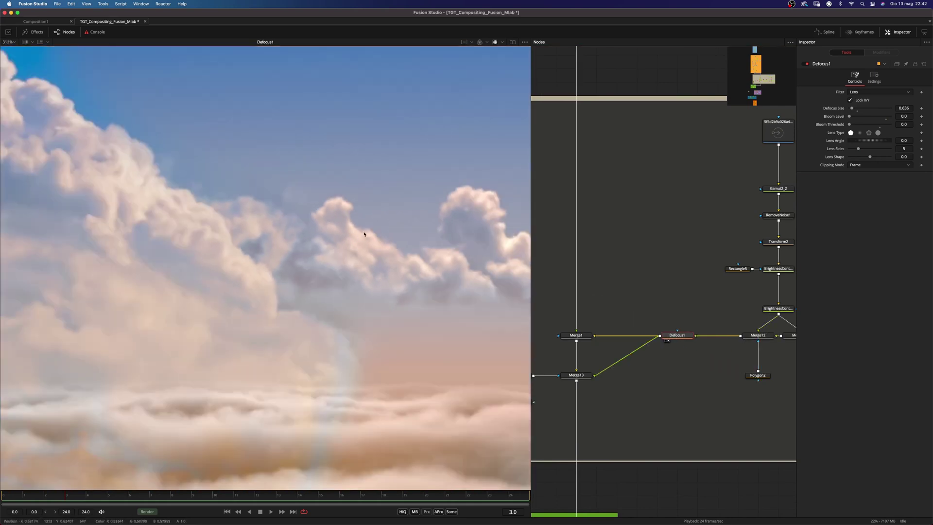
View Merge1 to inspect the cliff scene composited over the defocused sky
drag(594, 302, 664, 259)
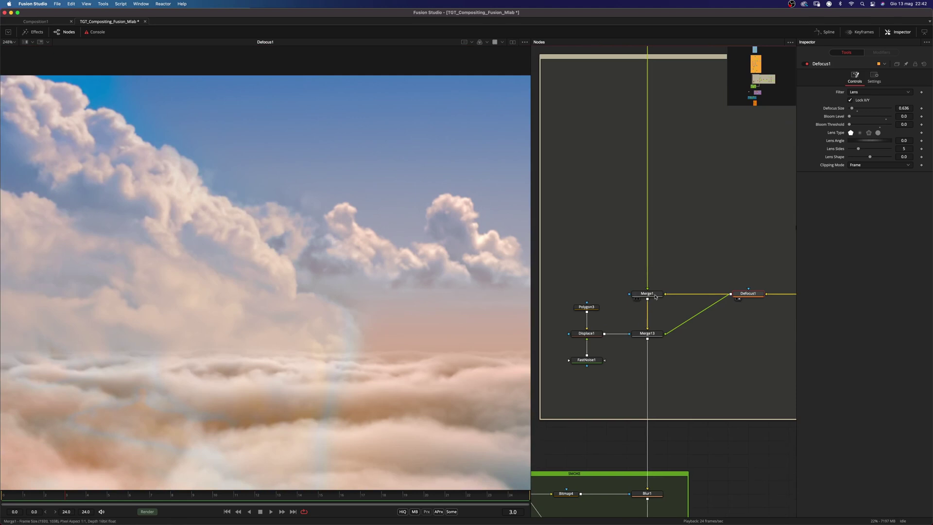
drag(654, 295, 391, 265)
scroll(393, 252, down, 5)
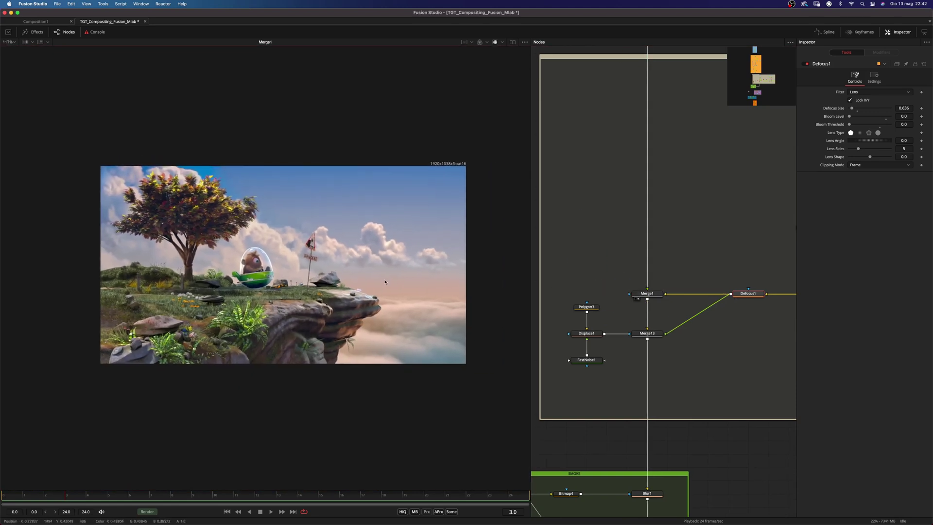
scroll(391, 265, up, 1)
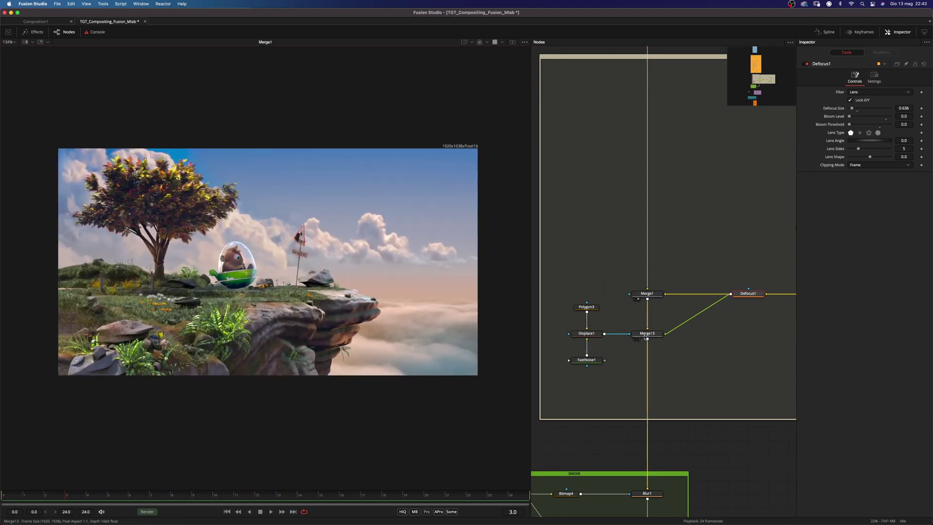
View Merge13 with its merge settings, and inspect the Displace1 mask that feeds it
drag(647, 334, 363, 334)
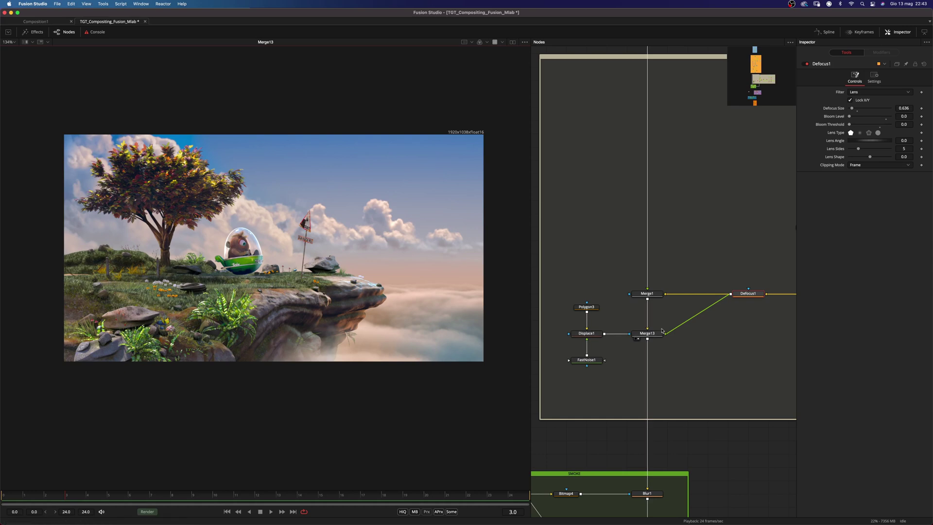
click(647, 333)
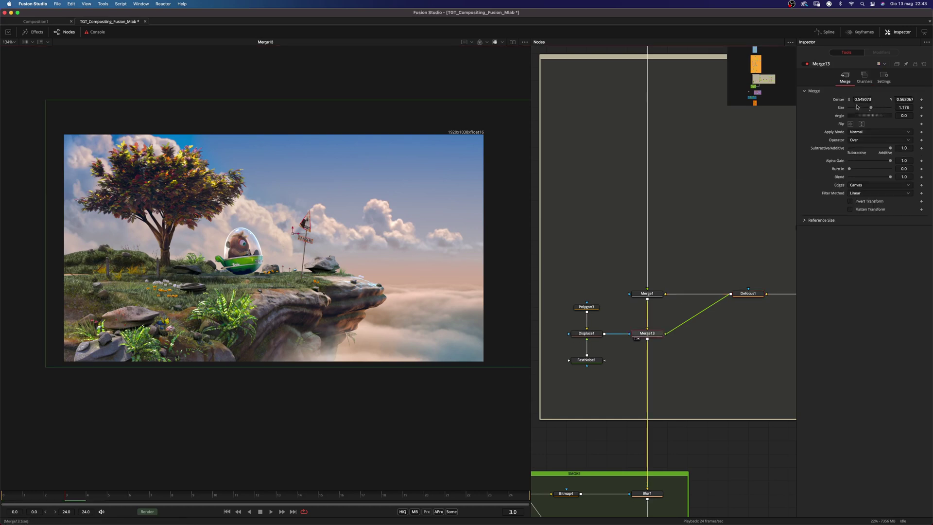
drag(397, 310, 378, 310)
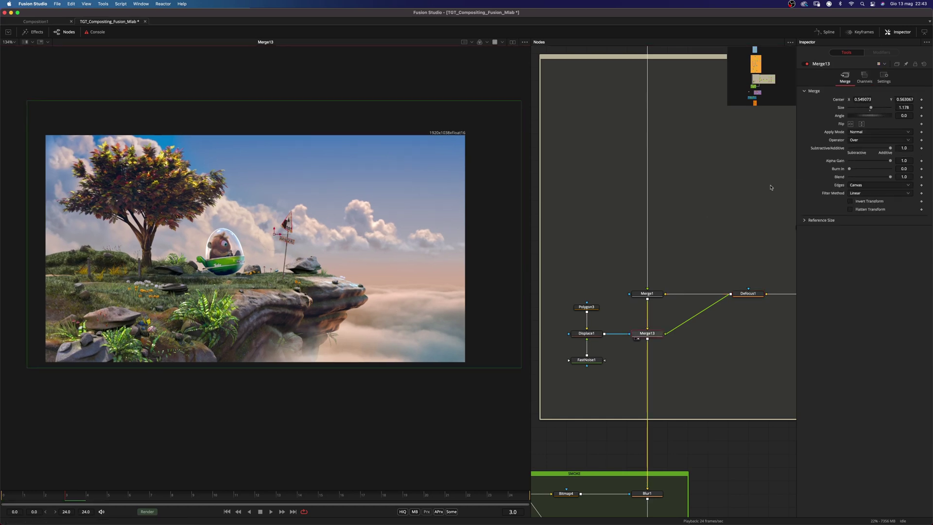
drag(593, 334, 338, 340)
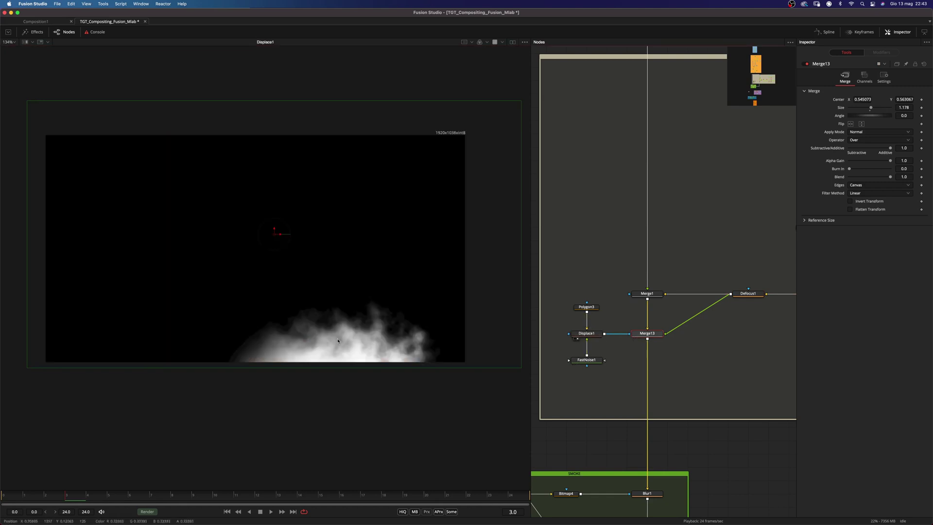
Look at the Displace1 mask up close and view the resulting Merge13 composite in full
scroll(337, 346, up, 2)
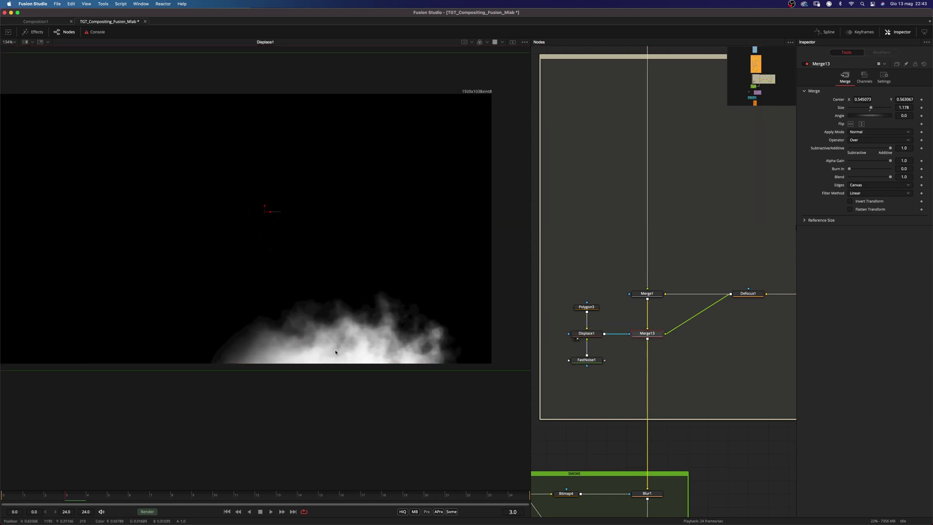
click(637, 339)
scroll(363, 341, down, 1)
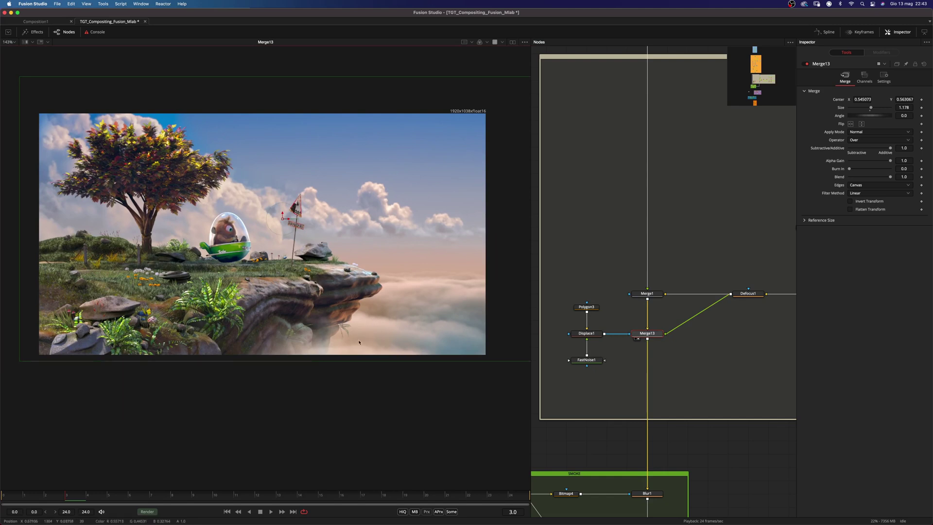
scroll(312, 303, down, 1)
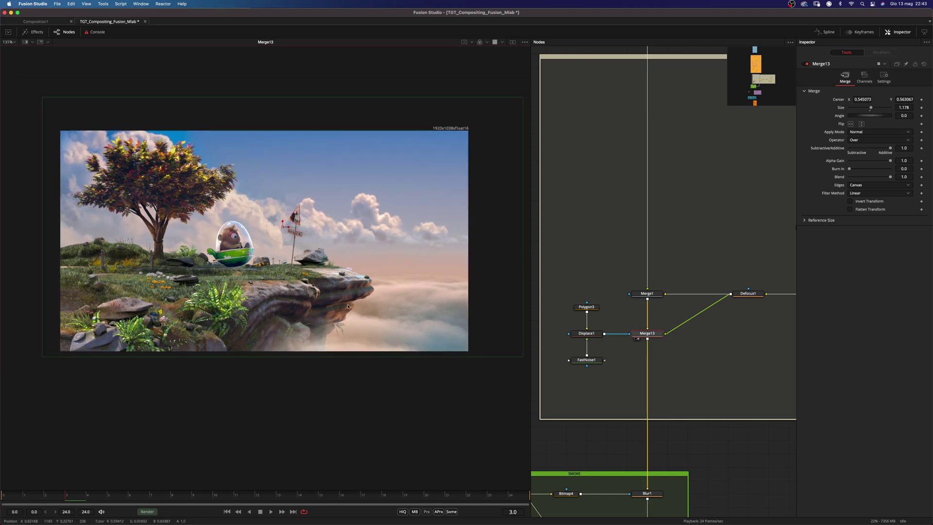
View the SMOKE group's car dust render, its Bitmap4 matte and the Blur1 result in turn
scroll(700, 375, down, 10)
scroll(700, 375, left, 5)
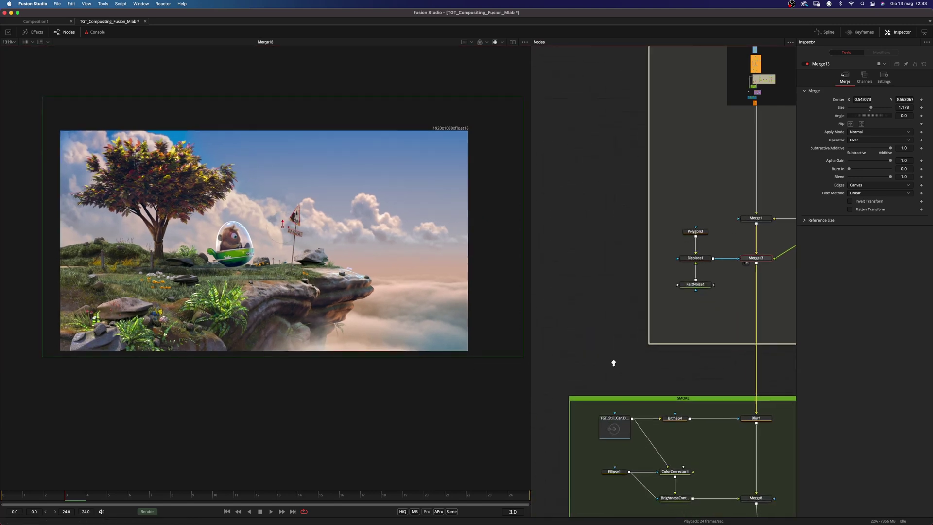
drag(592, 294, 628, 261)
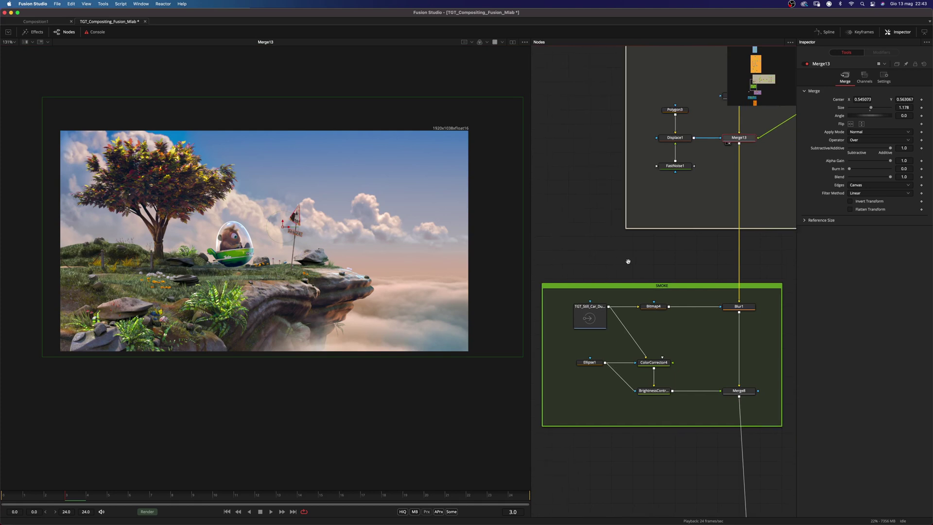
click(590, 317)
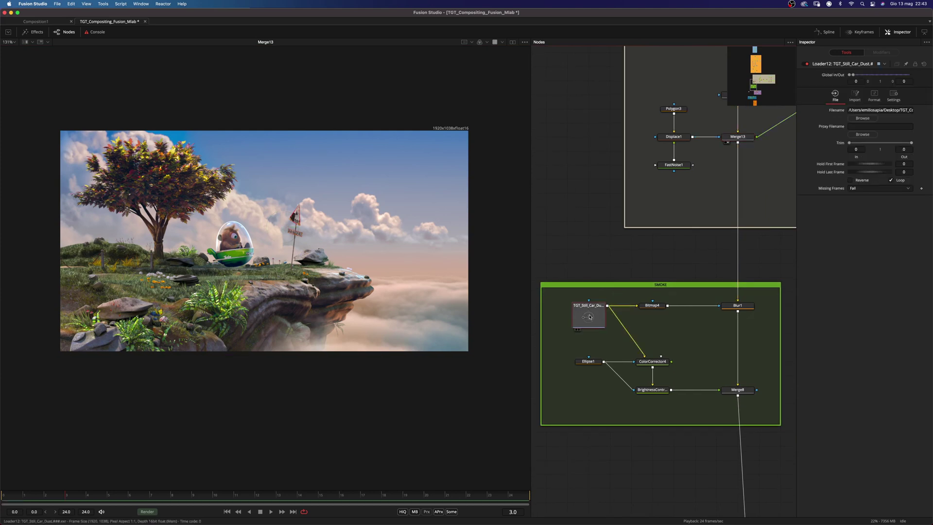
drag(330, 244, 329, 243)
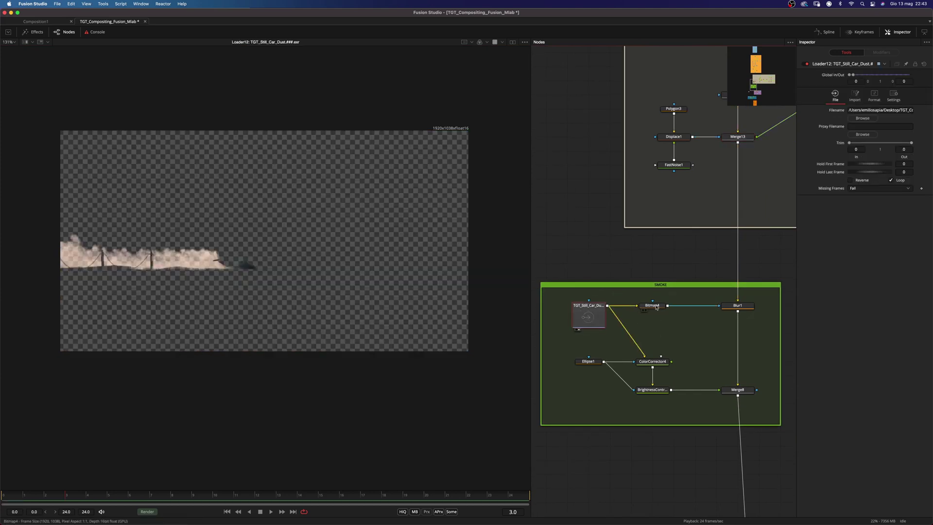
drag(653, 305, 277, 220)
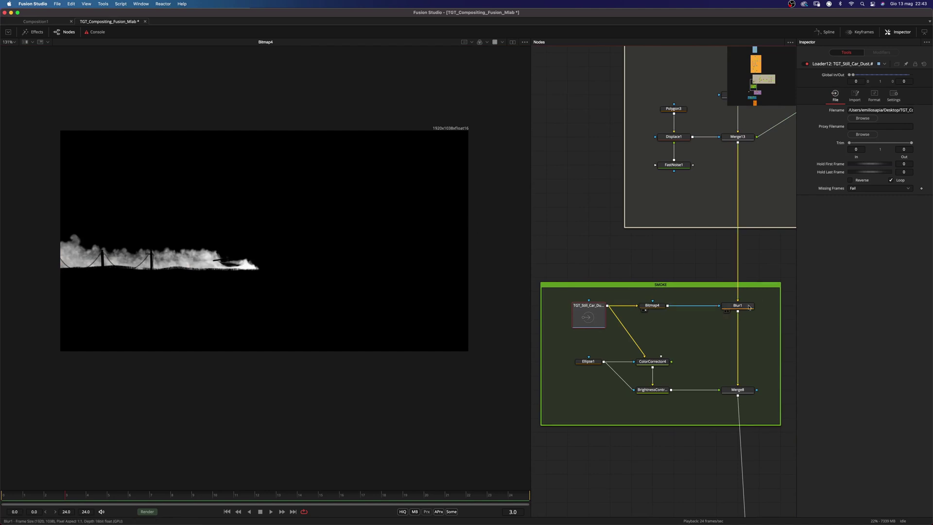
drag(744, 307, 259, 185)
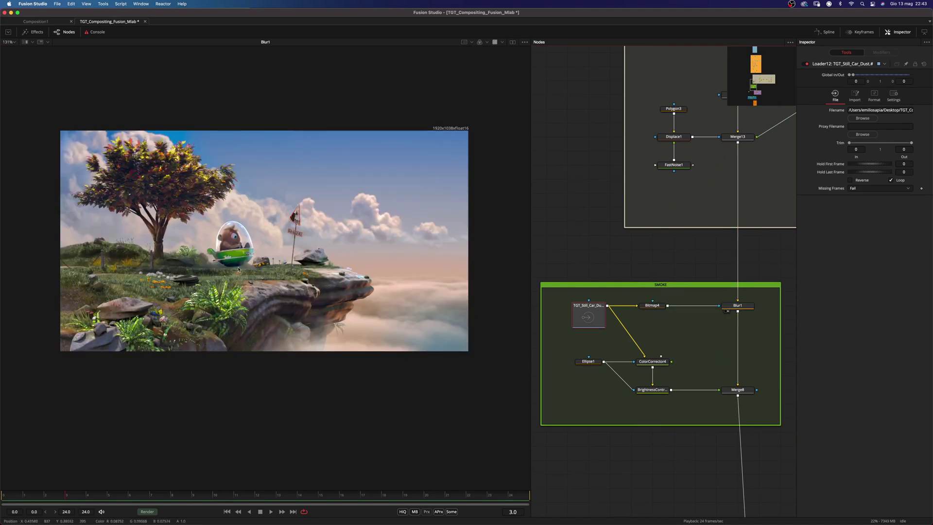
Compare Blur1 with Merge8 around the green vehicle to inspect the dust merged behind it
scroll(223, 263, up, 5)
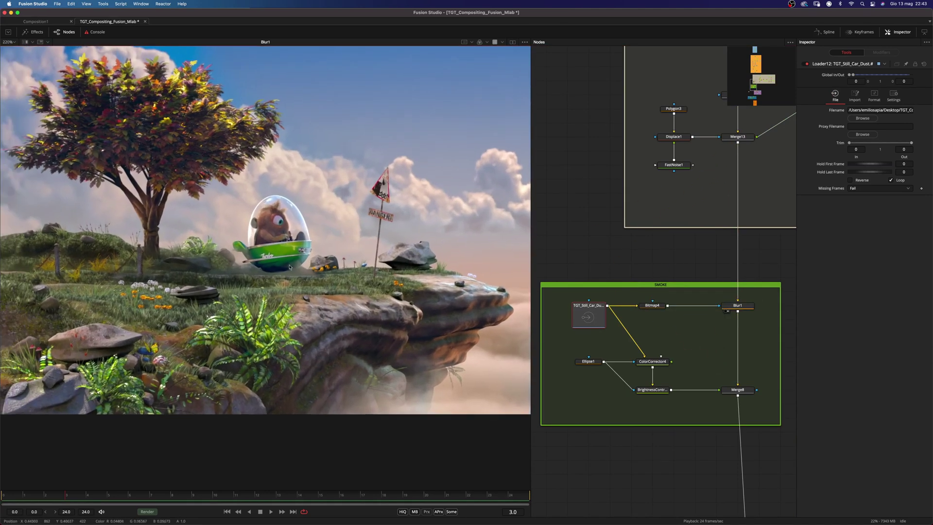
scroll(248, 265, up, 3)
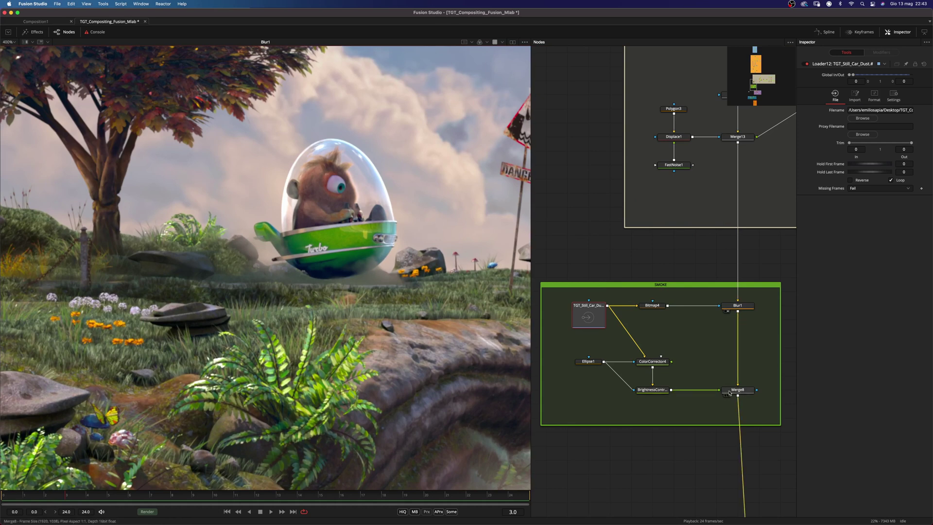
drag(729, 393, 396, 248)
scroll(396, 286, down, 4)
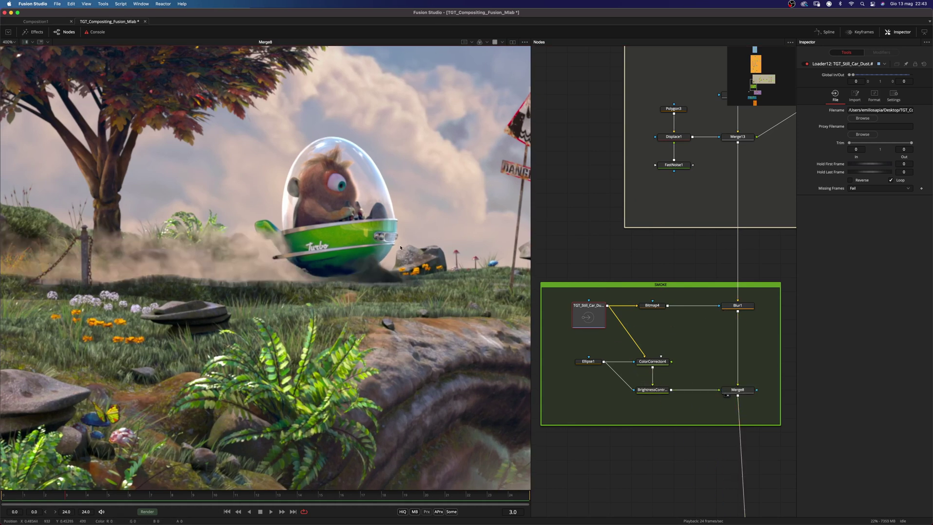
Toggle Ellipse1, ColorCorrector4 and BrightnessContrast3 off and on together to compare the smoke, and examine BrightnessContrast3's gain
drag(574, 408, 683, 357)
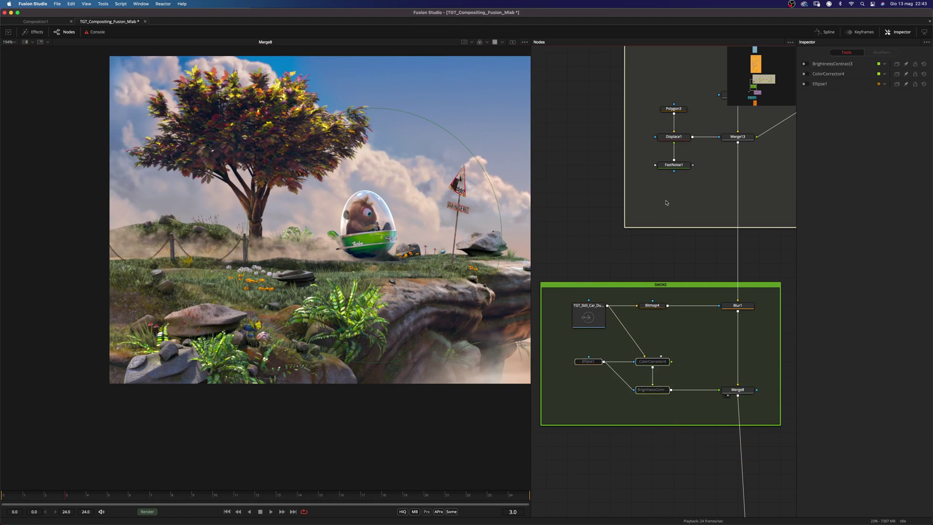
key(super+p)
key(super+p)
key(super+p)
key(super+p)
key(super+p)
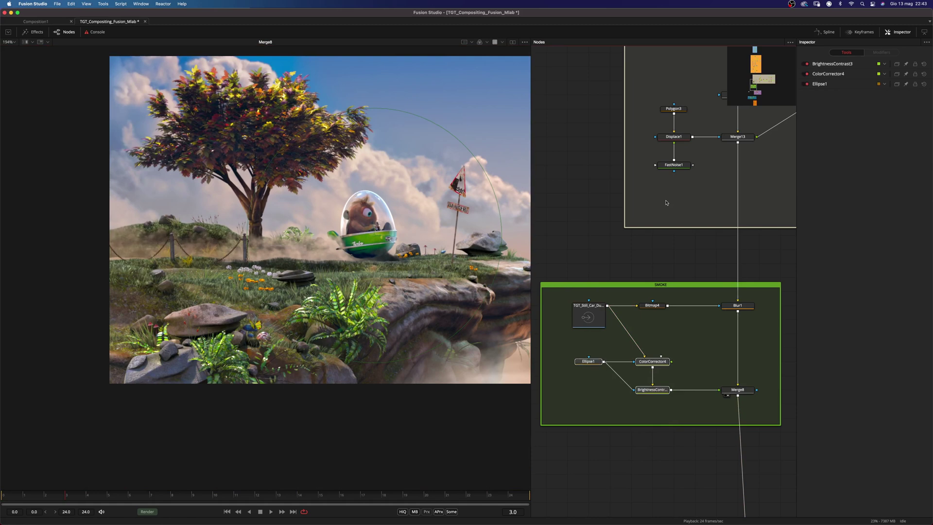
key(super+p)
click(653, 390)
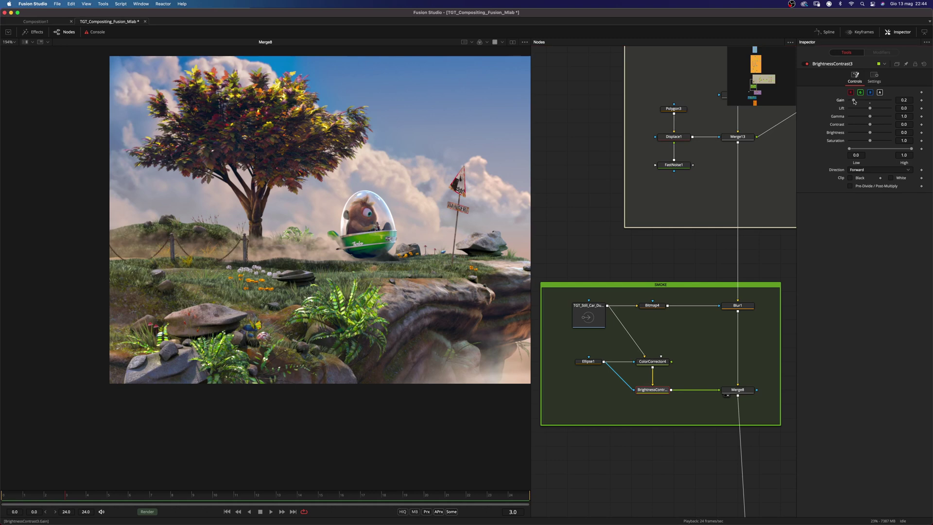
drag(855, 102, 853, 100)
View the alpha channel of the ALPHA node that feeds the GLOW group's first glow
drag(708, 457, 671, 348)
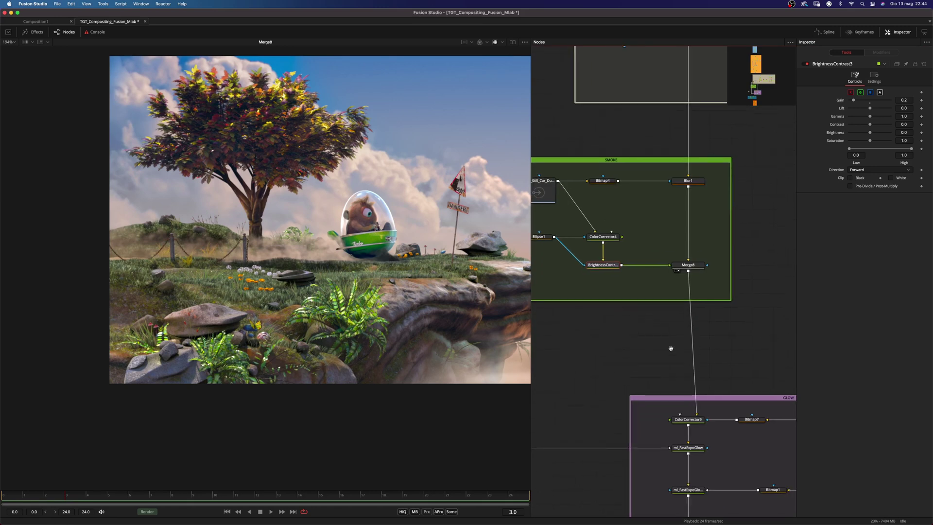
scroll(671, 349, down, 5)
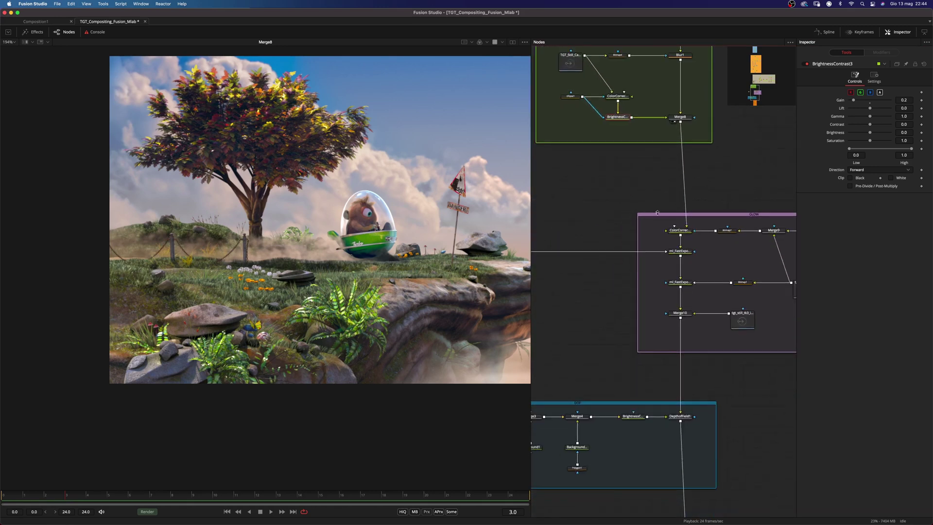
scroll(657, 213, left, 4)
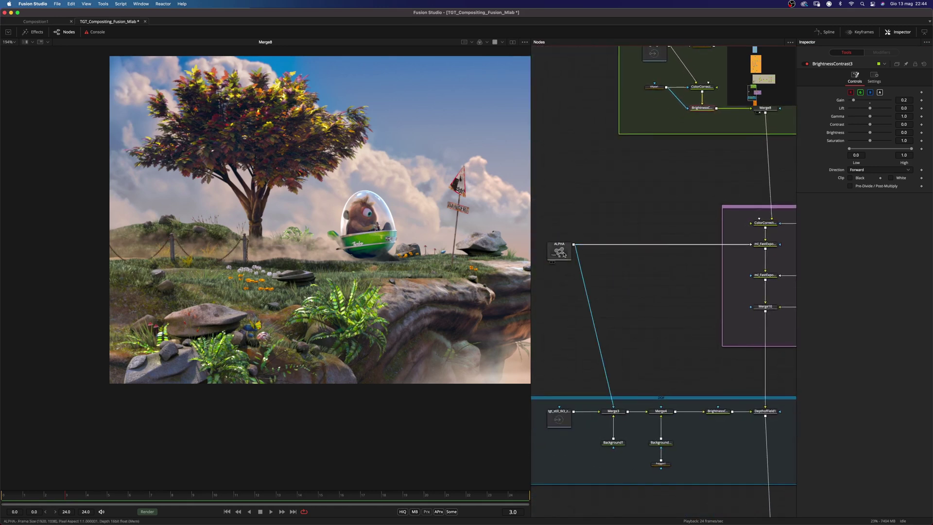
drag(564, 254, 341, 263)
key(a)
scroll(311, 273, down, 4)
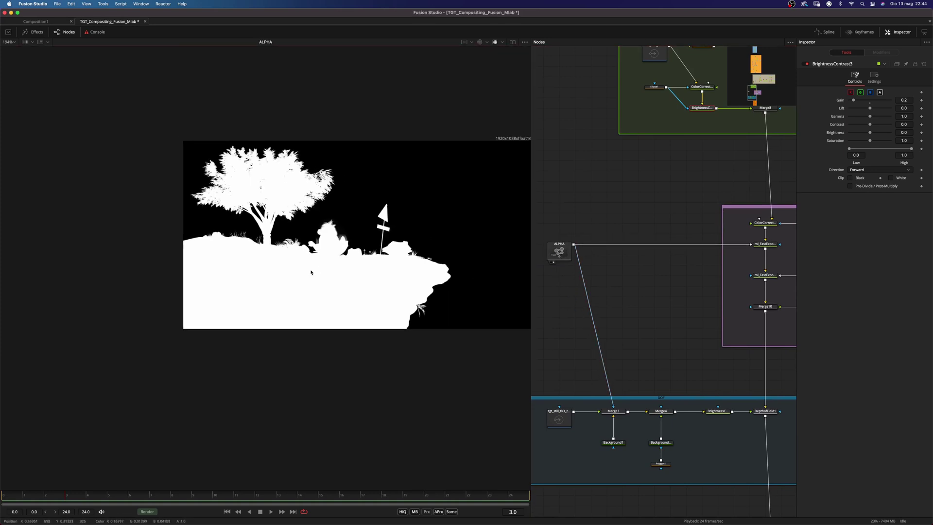
scroll(311, 272, up, 4)
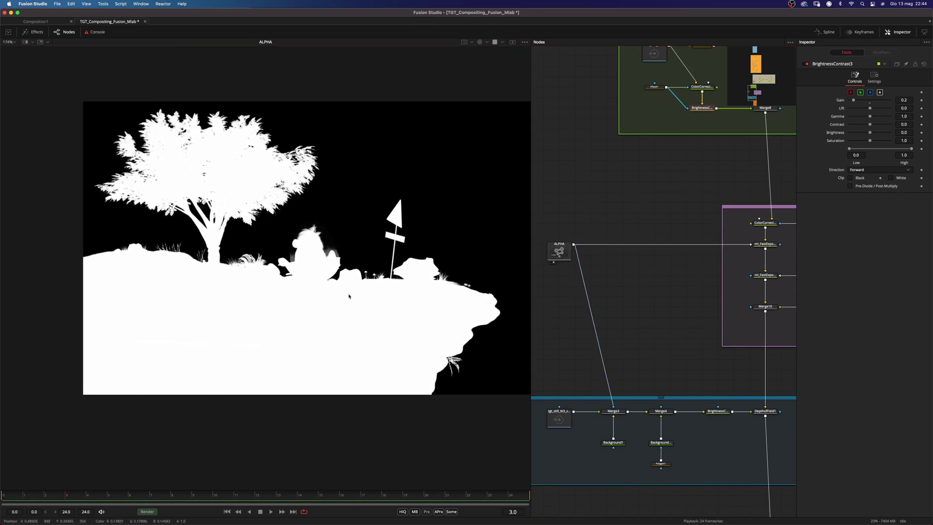
View ml_FastExpoGlow in full color and examine its glow settings
scroll(694, 257, right, 4)
drag(678, 244, 357, 259)
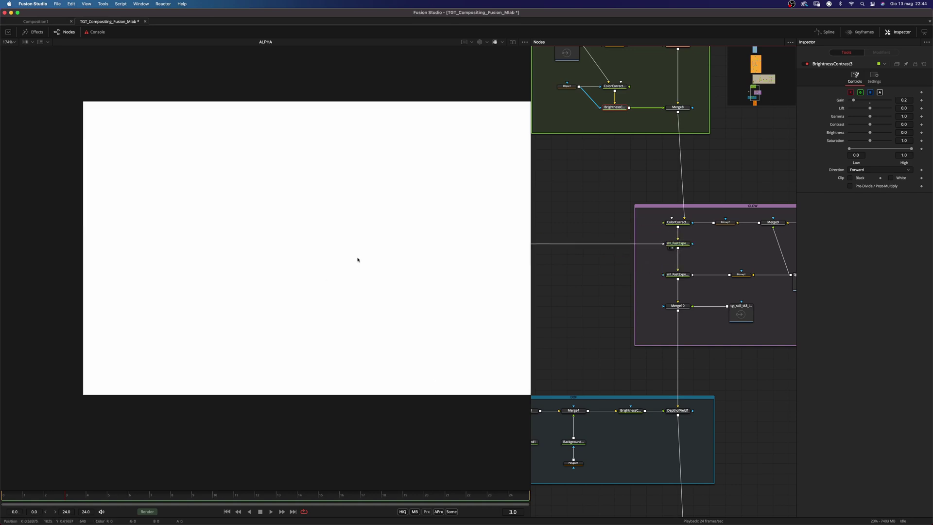
key(c)
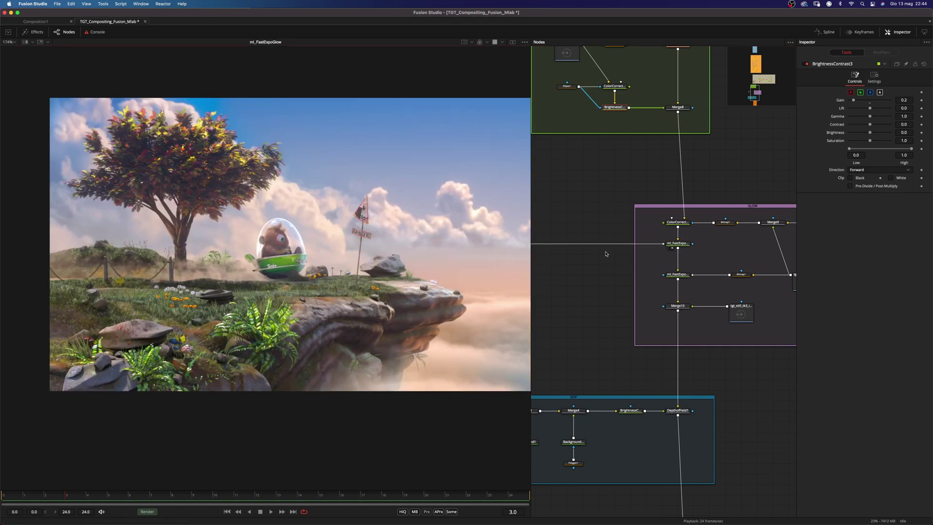
scroll(632, 245, up, 3)
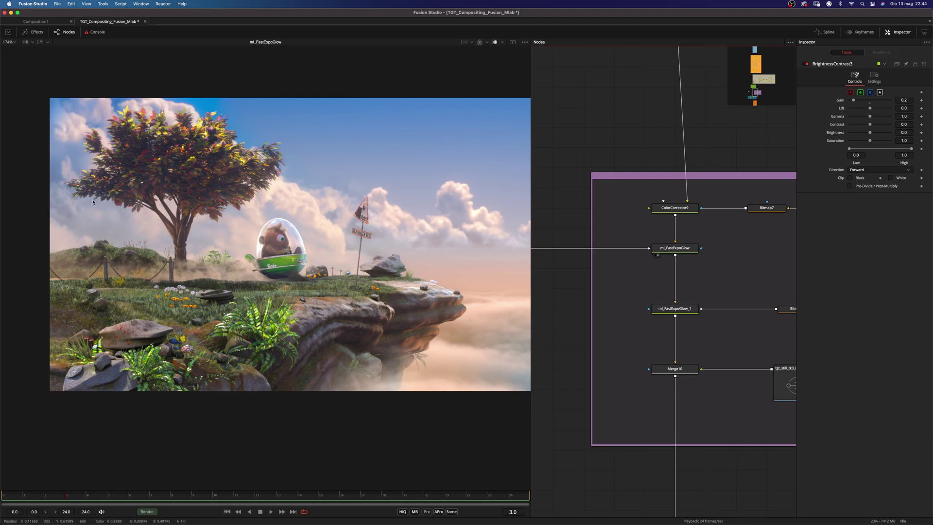
click(675, 248)
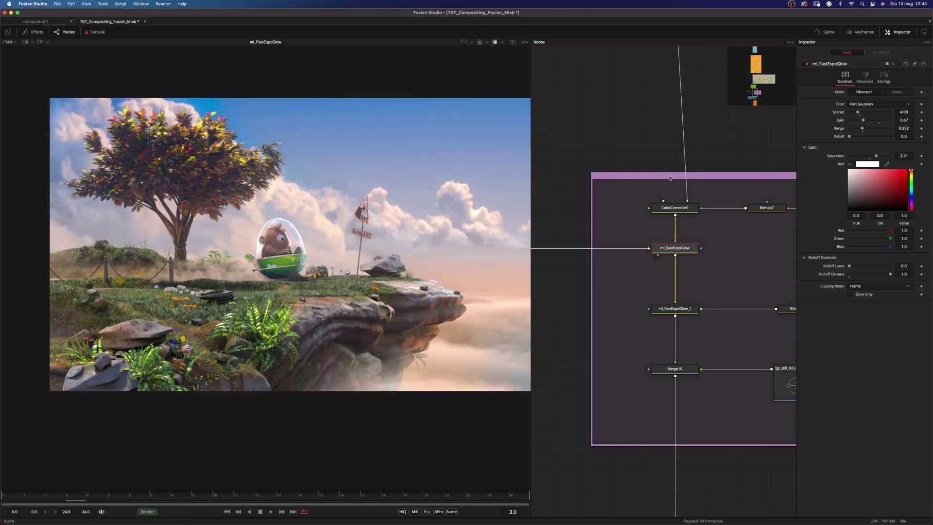
View the specular pass, its Bitmap1 matte and the ml_FastExpoGlow_1 result in the GLOW group
drag(596, 327, 552, 304)
drag(695, 323, 635, 294)
scroll(721, 301, down, 3)
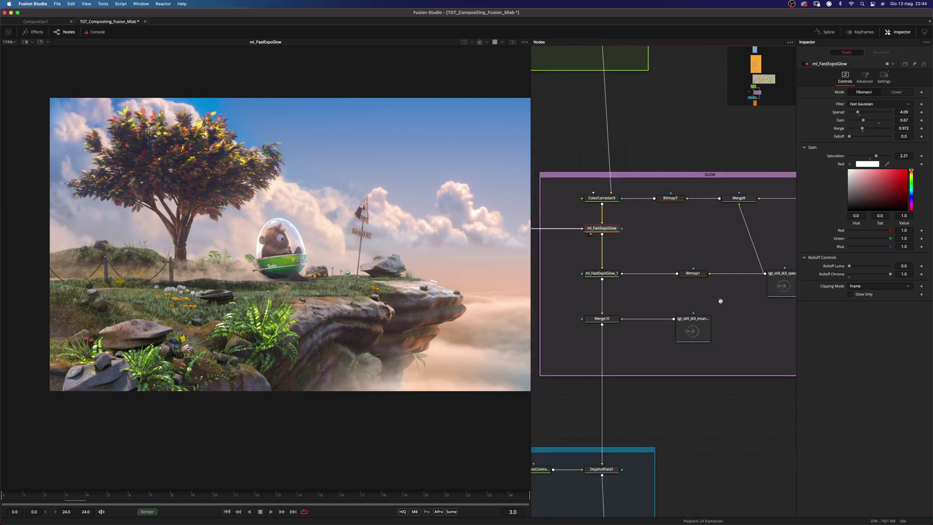
drag(721, 300, 680, 296)
drag(741, 285, 405, 259)
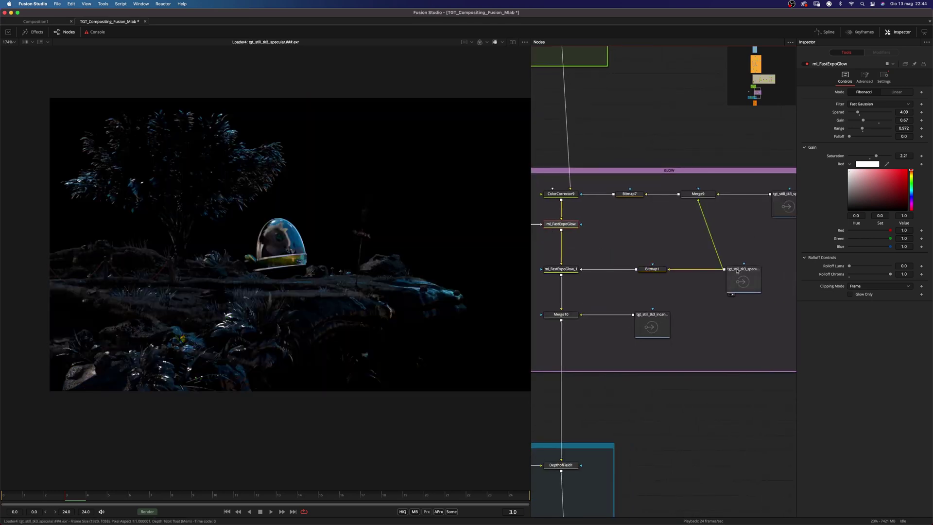
drag(654, 271, 428, 255)
drag(570, 273, 327, 269)
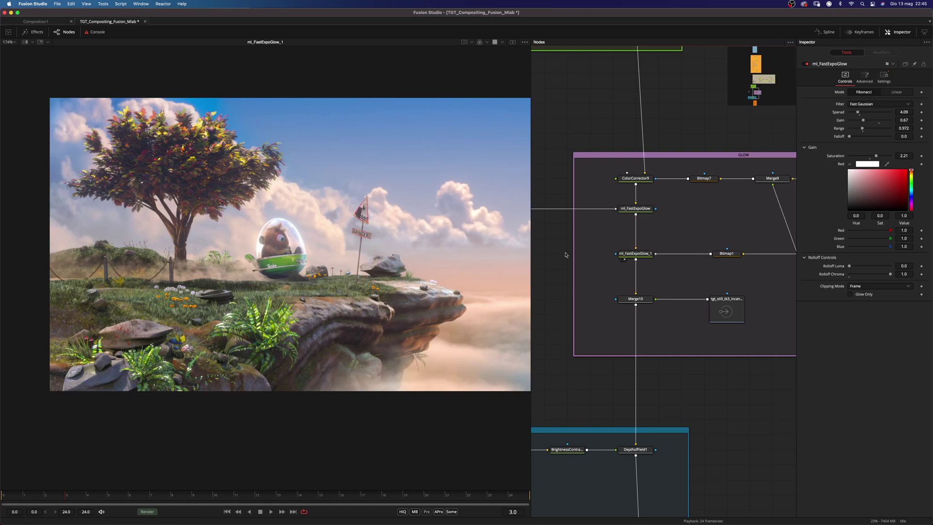
Examine ml_FastExpoGlow_1's settings and toggle it off and on to compare the highlights on the vehicle's glass dome
scroll(312, 225, up, 5)
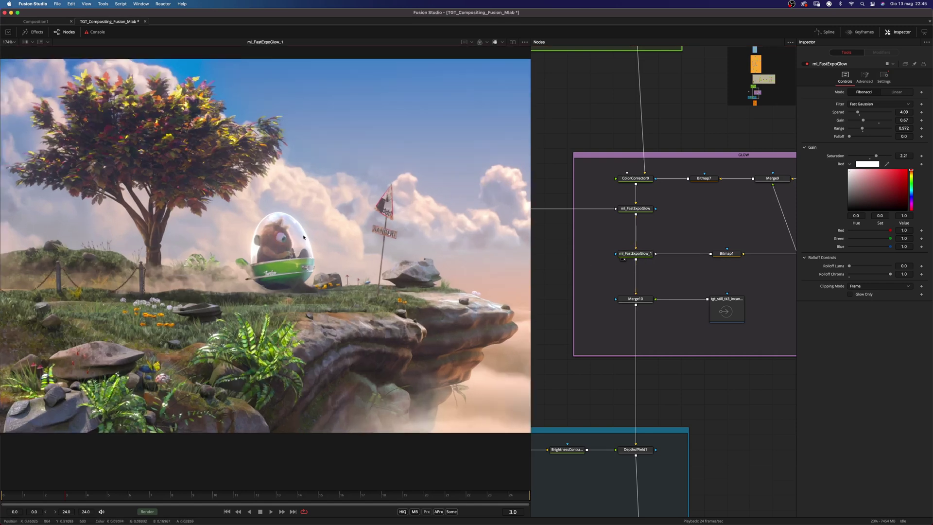
click(636, 253)
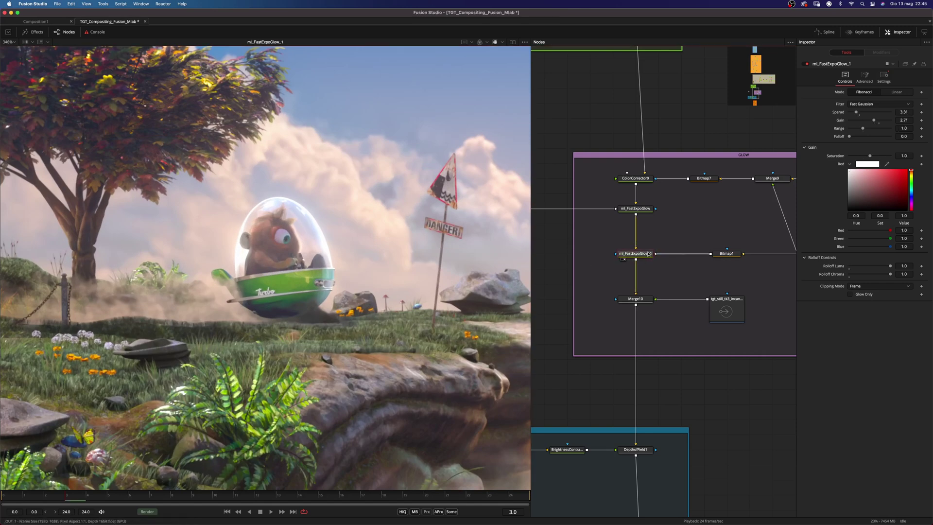
key(super+p)
key(super+p)
key(super+p)
key(super+p)
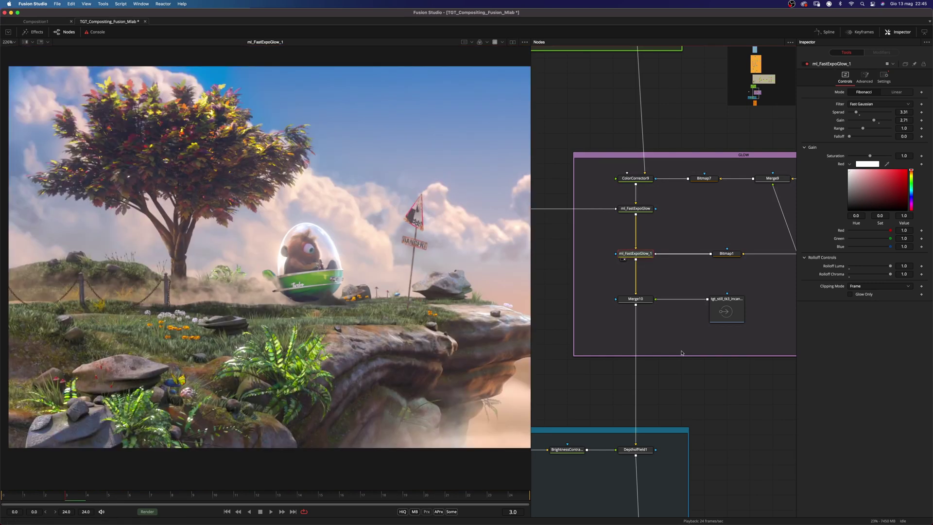
View the incandescence pass and its blend at Merge10, checking the merge settings and the vehicle up close
click(728, 312)
key(1)
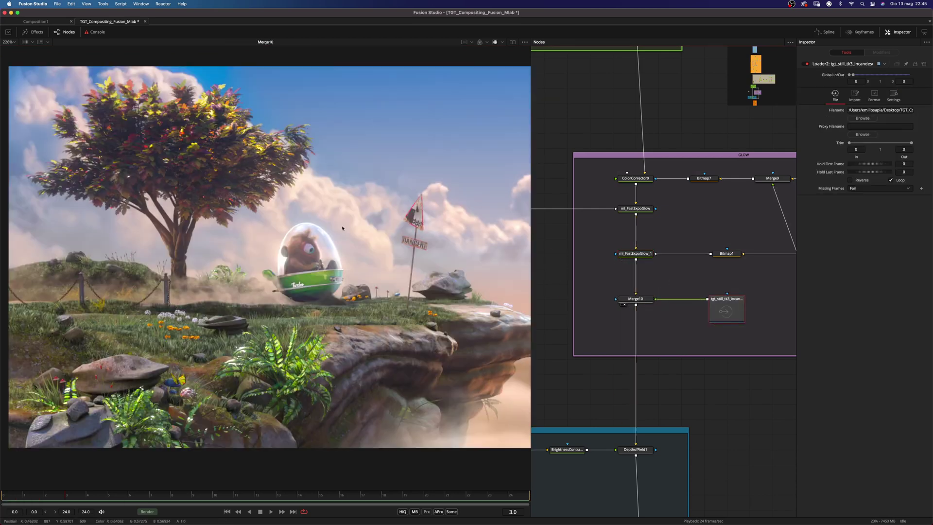
key(1)
click(636, 299)
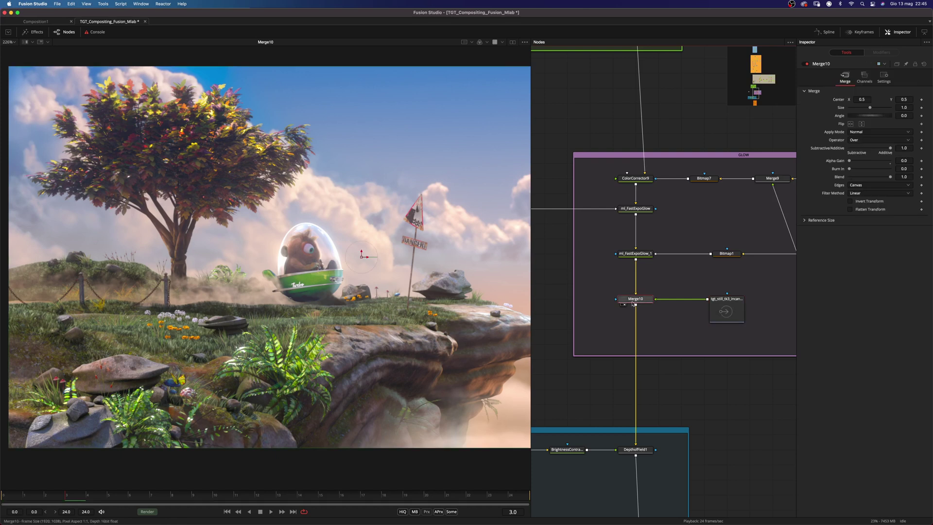
scroll(295, 276, up, 5)
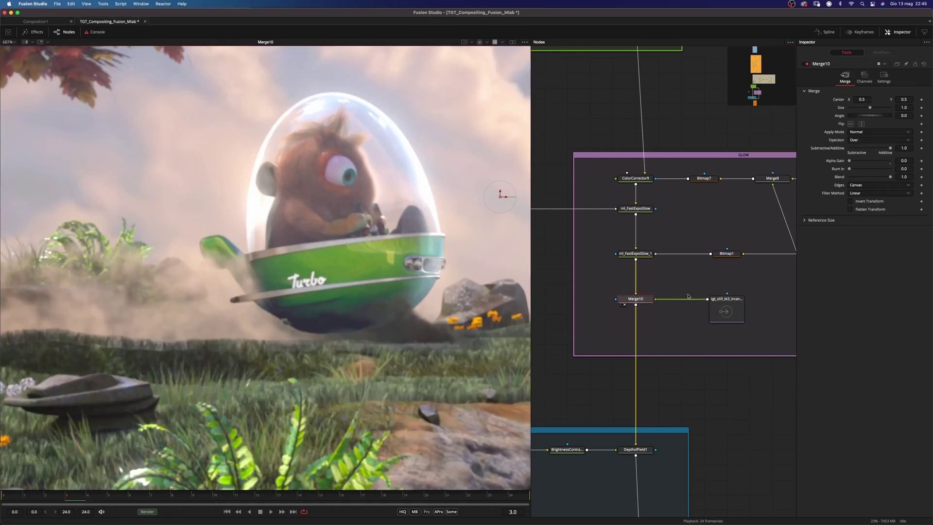
click(697, 179)
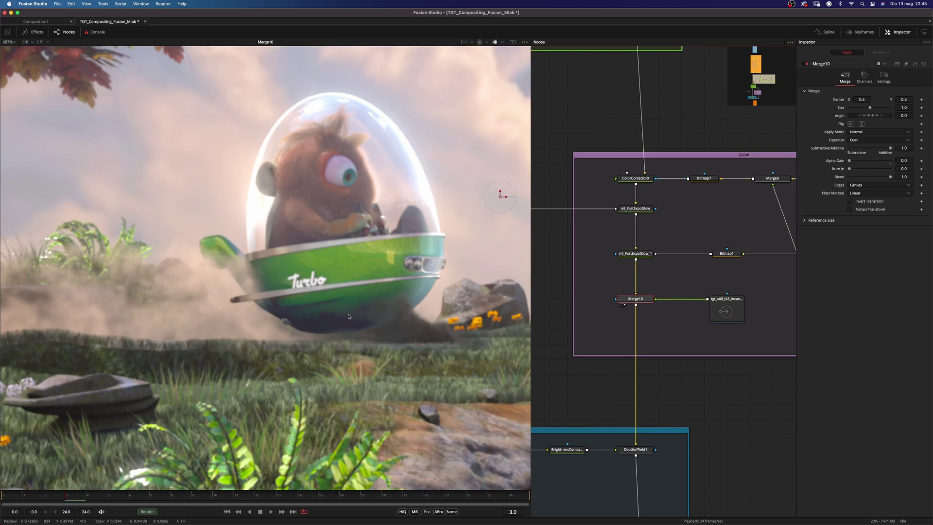
scroll(478, 208, down, 8)
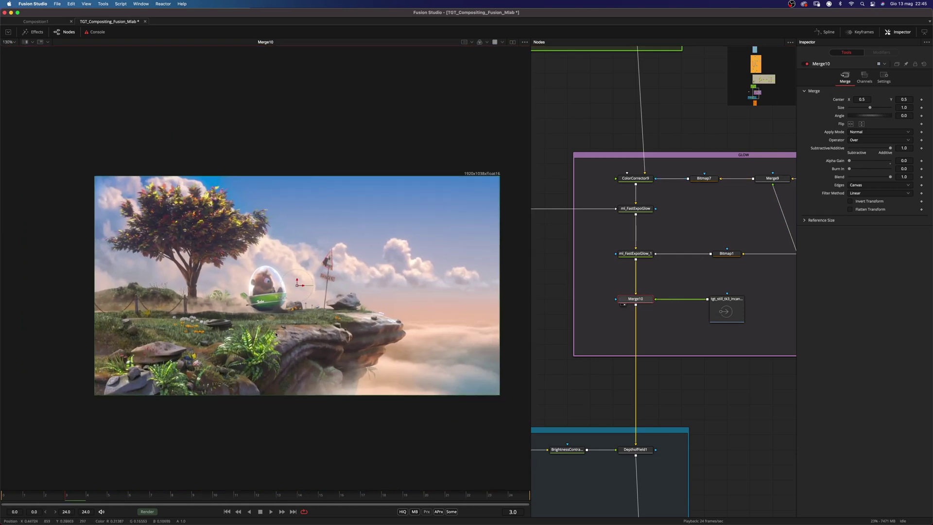
View the DepthofField1 result in the DOF group on the whole frame and examine its blur and focus settings
key(super+f)
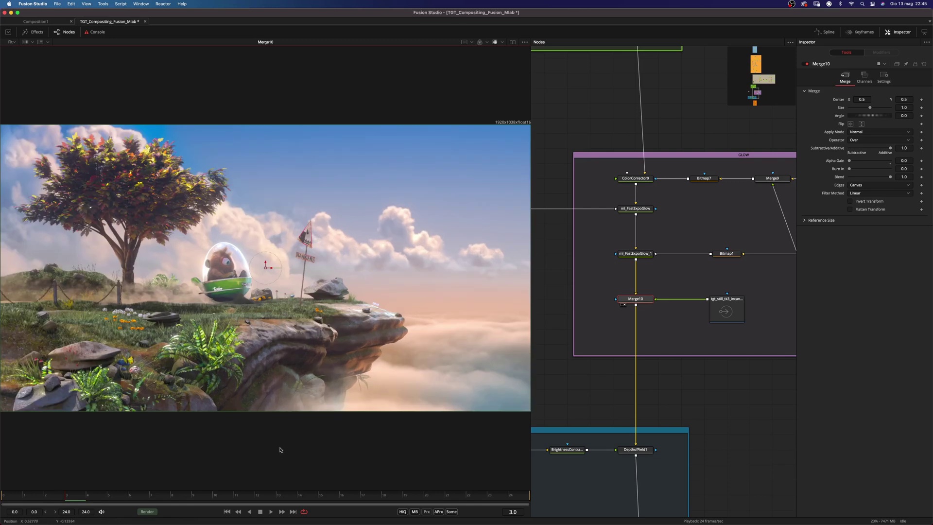
scroll(687, 387, left, 10)
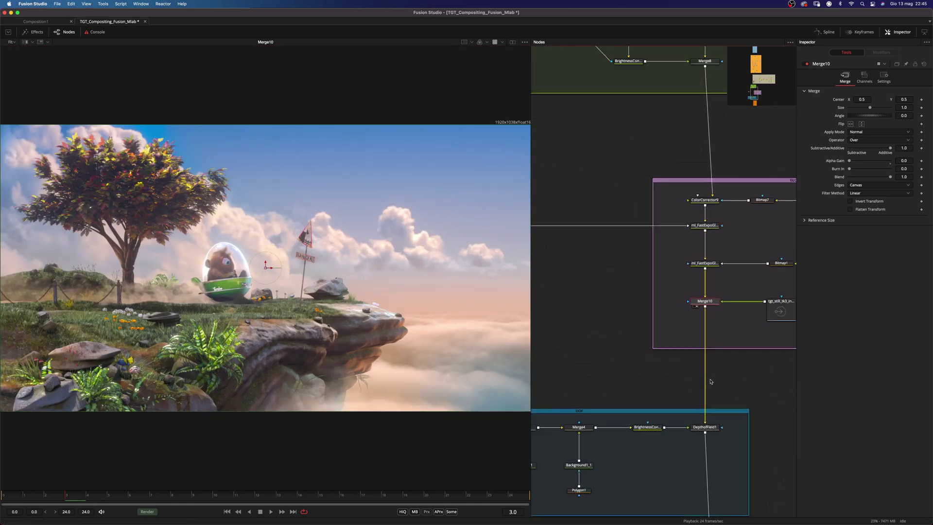
scroll(694, 359, down, 4)
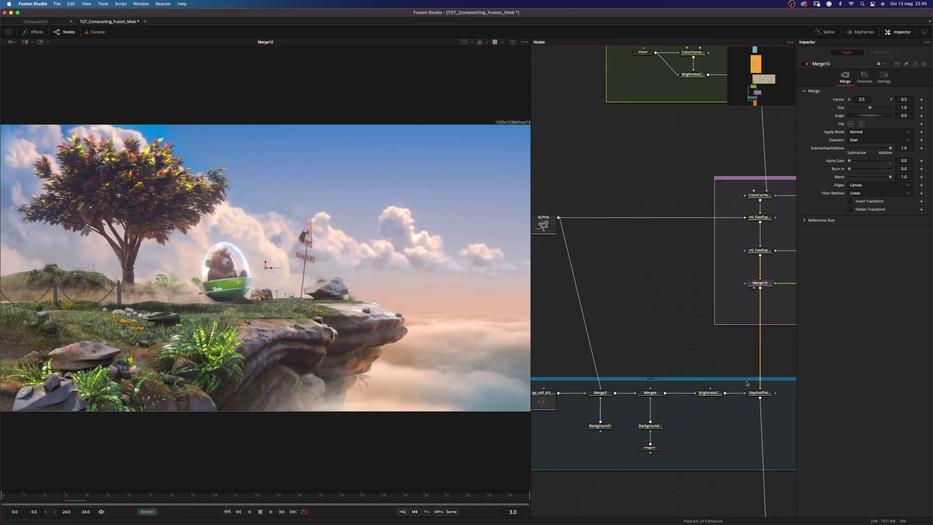
drag(748, 393, 161, 349)
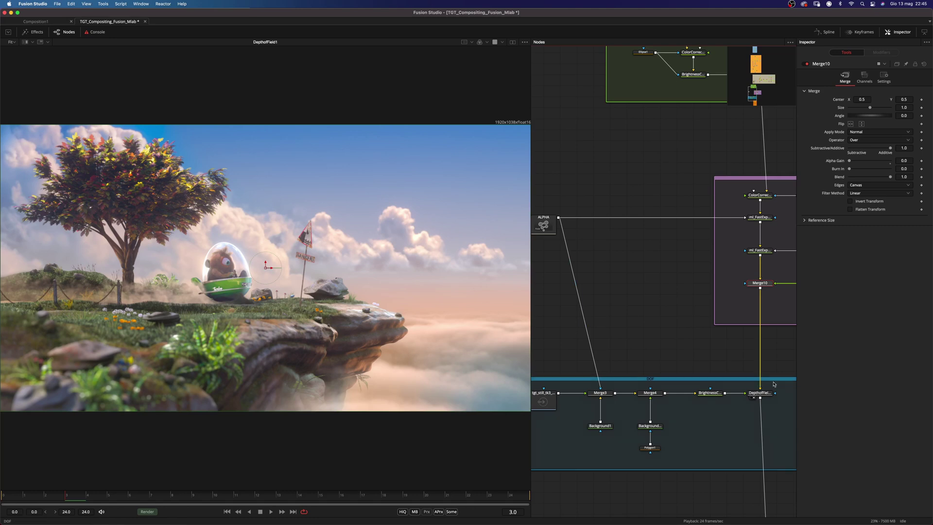
click(761, 393)
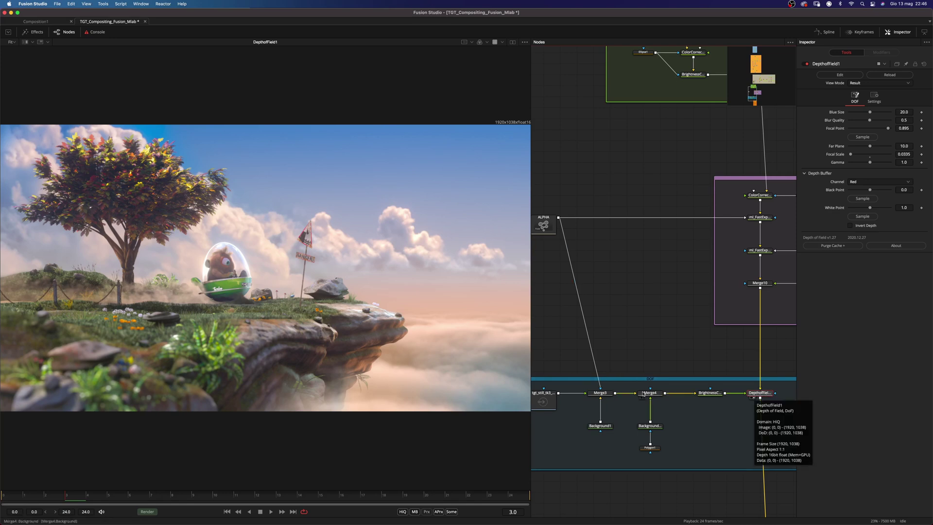
View the z-depth pass feeding the DOF group and its merge over the background at Merge3
scroll(612, 406, left, 3)
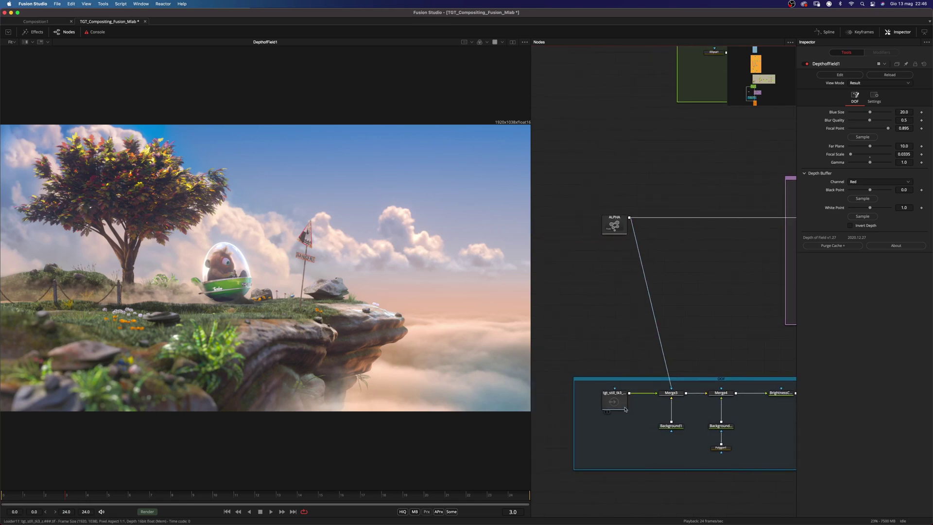
drag(618, 404, 454, 222)
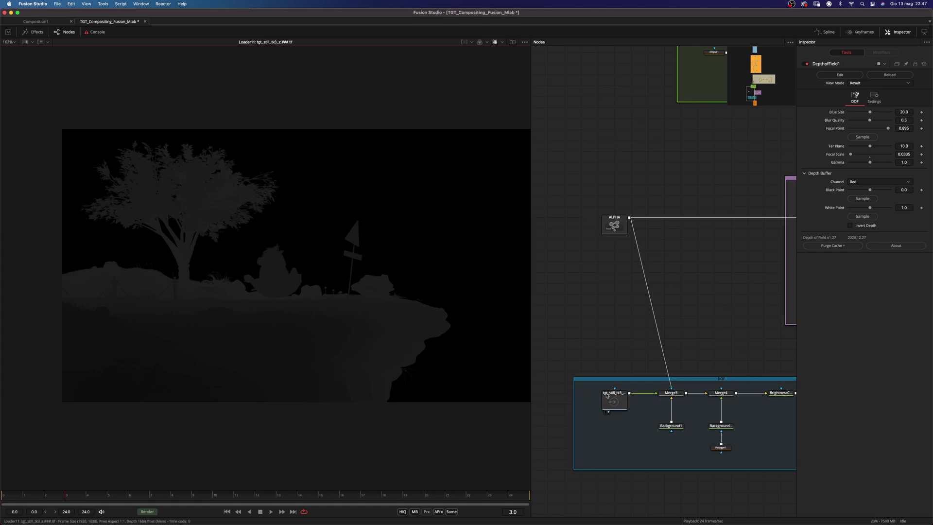
drag(672, 394, 378, 258)
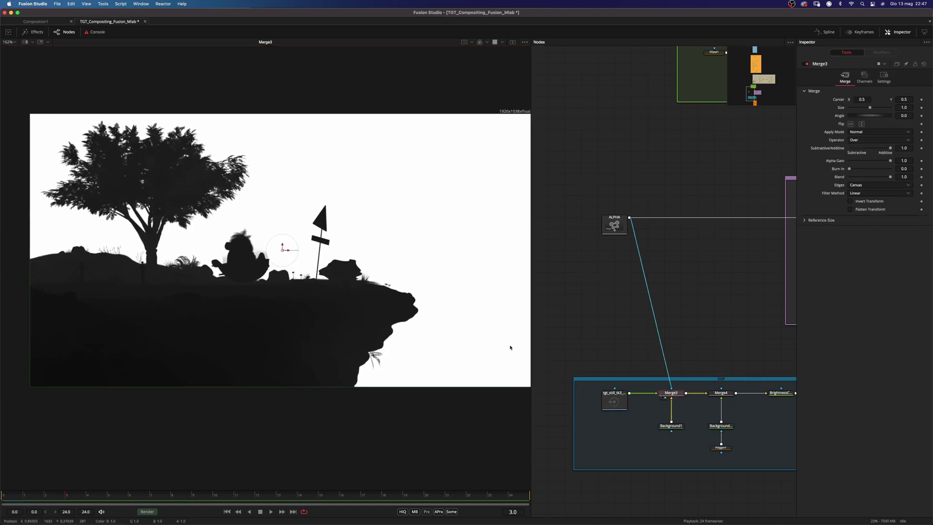
Darken Background1's solid color to a value of 0.039 and inspect the tree in Merge3's depth matte up close
click(673, 425)
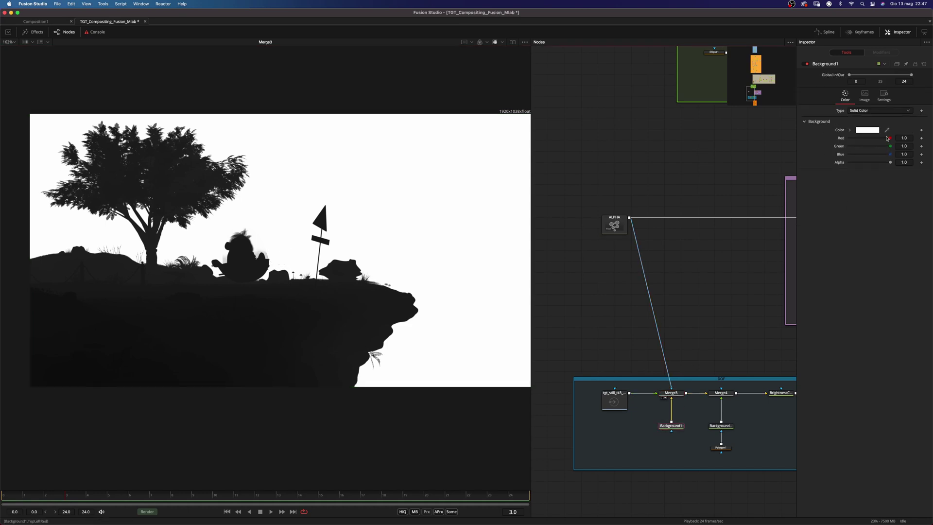
click(851, 131)
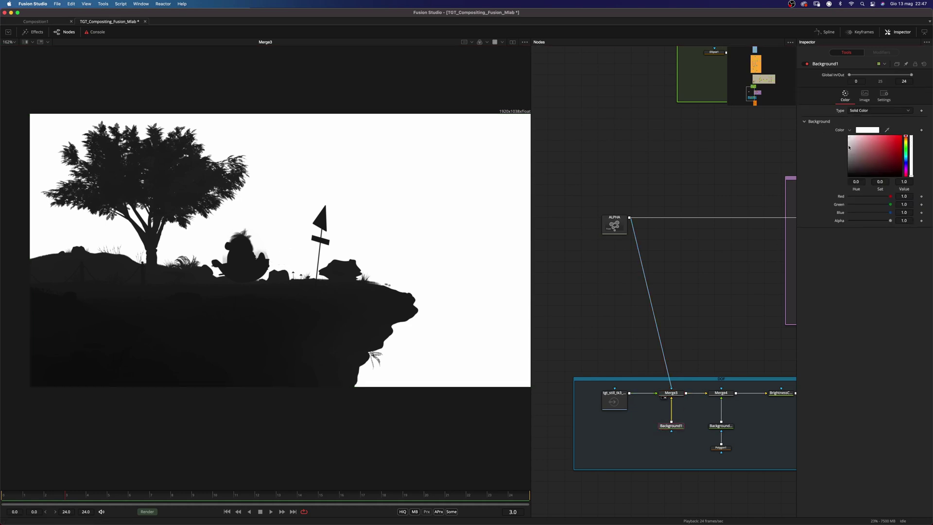
drag(850, 147, 831, 177)
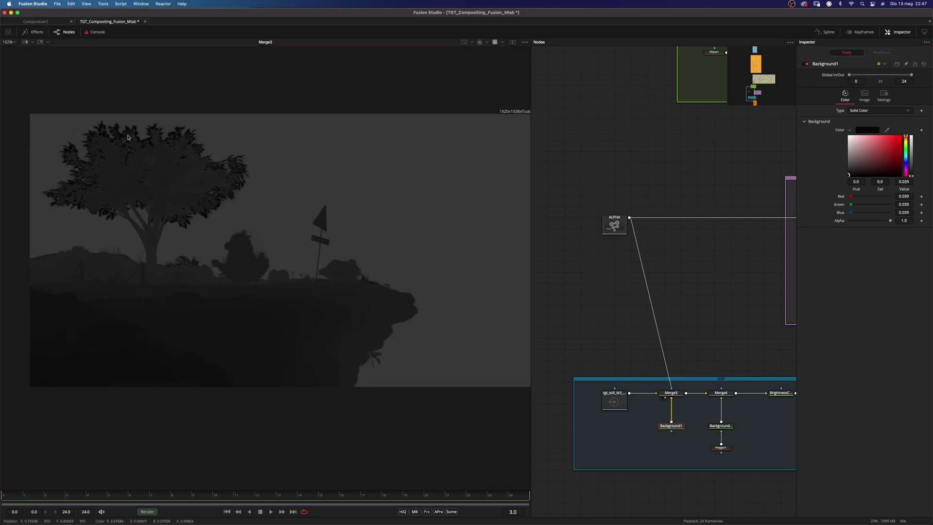
scroll(128, 138, up, 4)
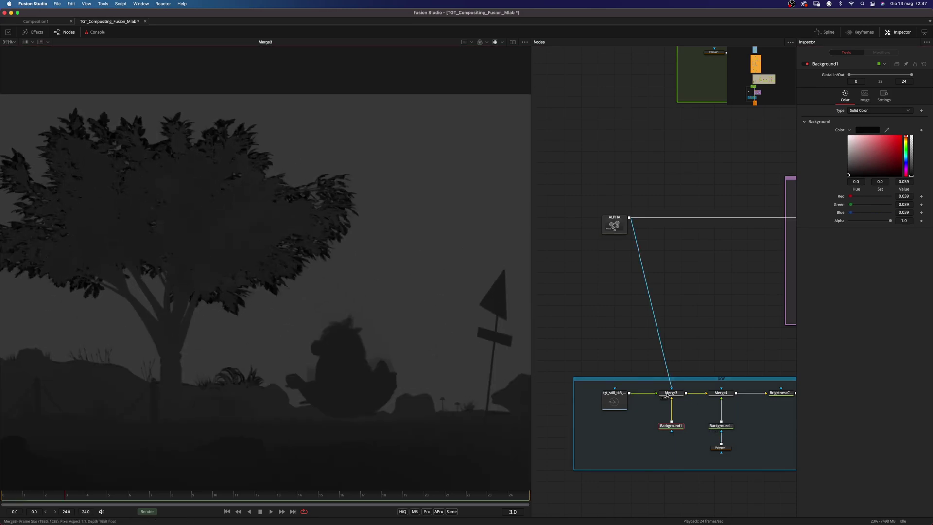
Compare the ALPHA source with Merge3's depth matte and set Background1's color back to white at 1.0
drag(589, 214, 487, 252)
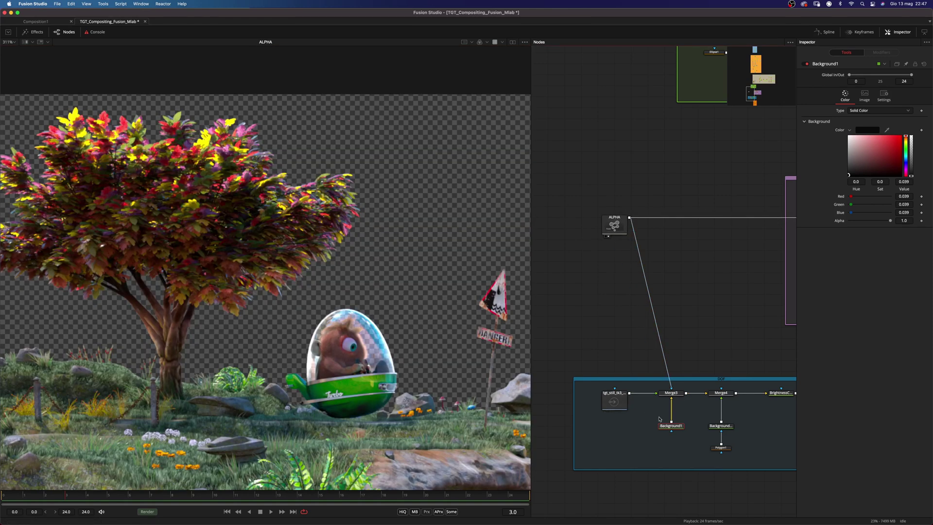
drag(673, 391, 388, 167)
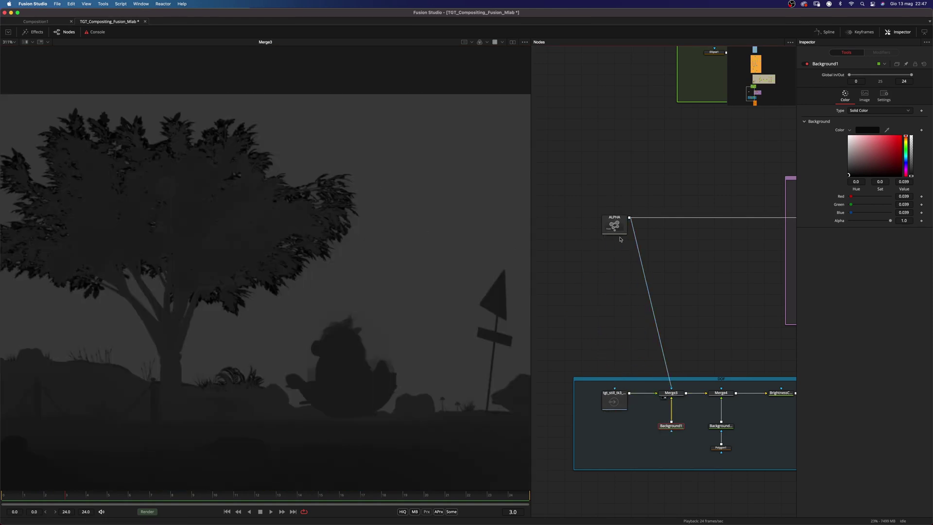
drag(852, 168, 849, 136)
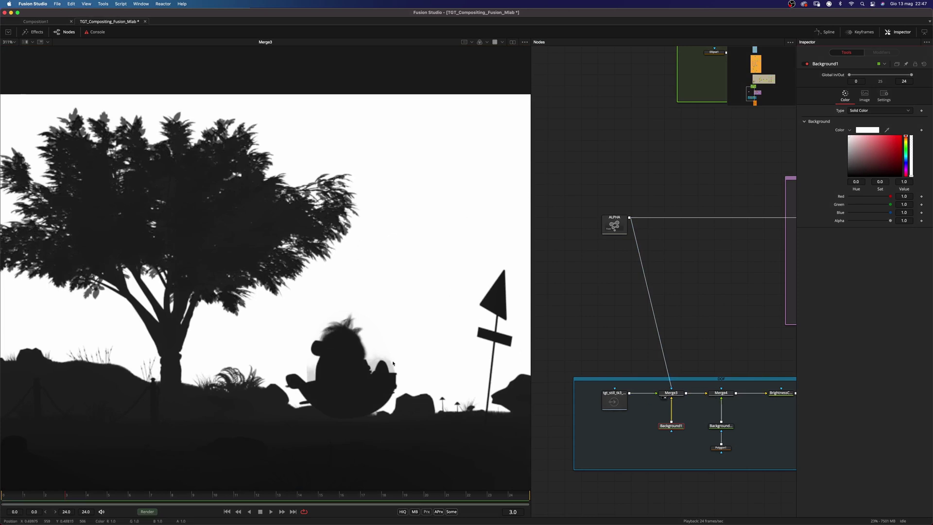
drag(399, 362, 360, 323)
View the Merge4 depth matte and examine the color settings of its Background1_1 input
drag(724, 395, 410, 149)
scroll(322, 263, down, 3)
drag(398, 295, 338, 298)
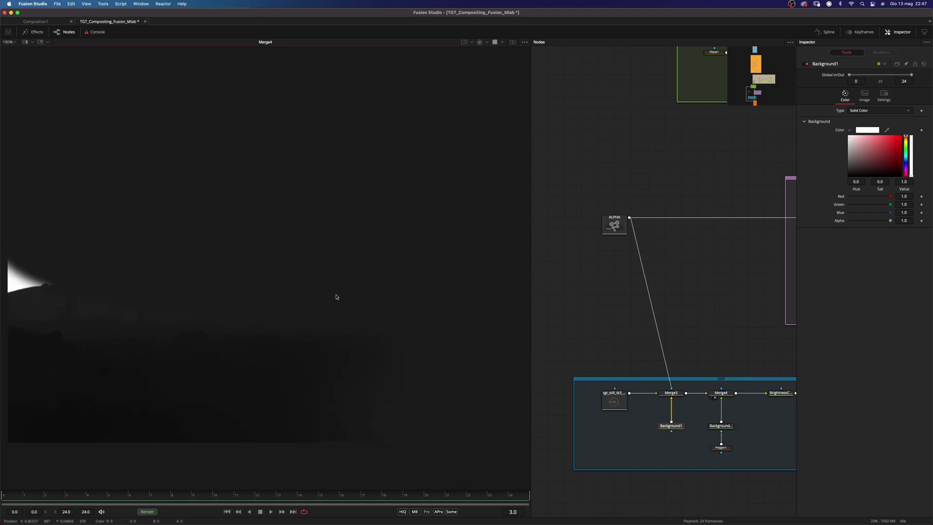
drag(382, 324, 388, 324)
click(722, 426)
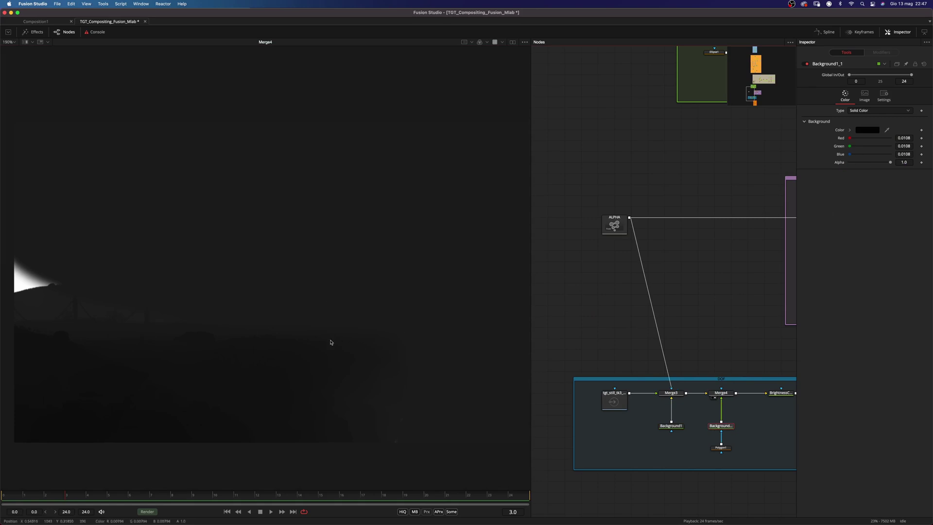
scroll(311, 323, up, 5)
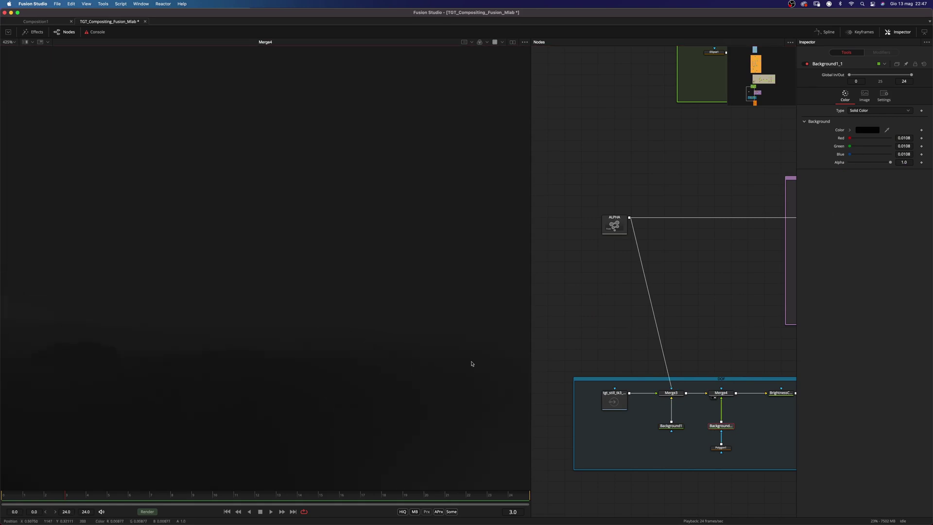
View the DepthofField1 result and compare it with the Merge4 depth matte that drives the blur
drag(664, 409, 593, 402)
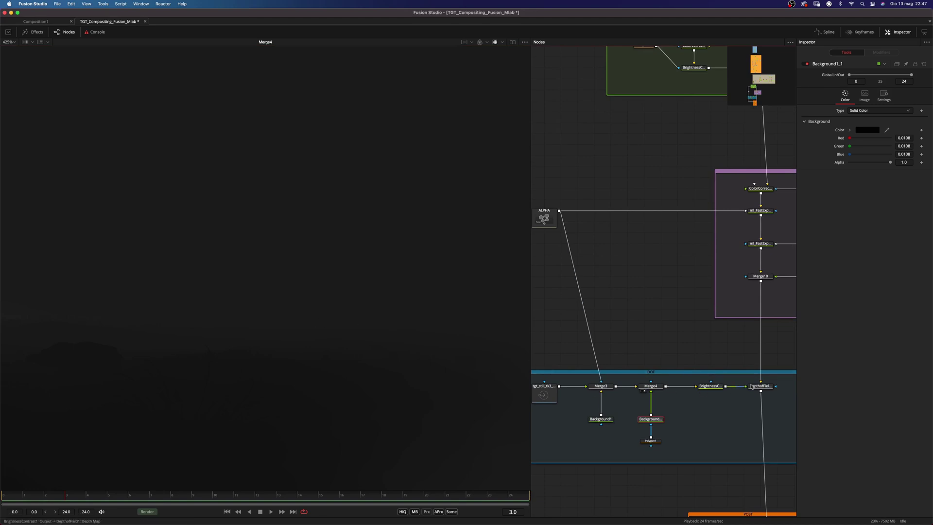
scroll(345, 264, down, 8)
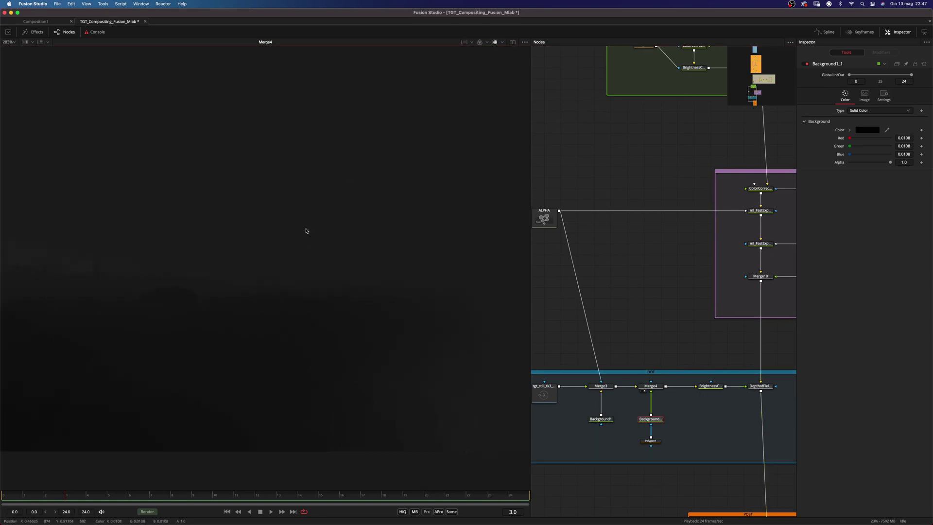
click(761, 386)
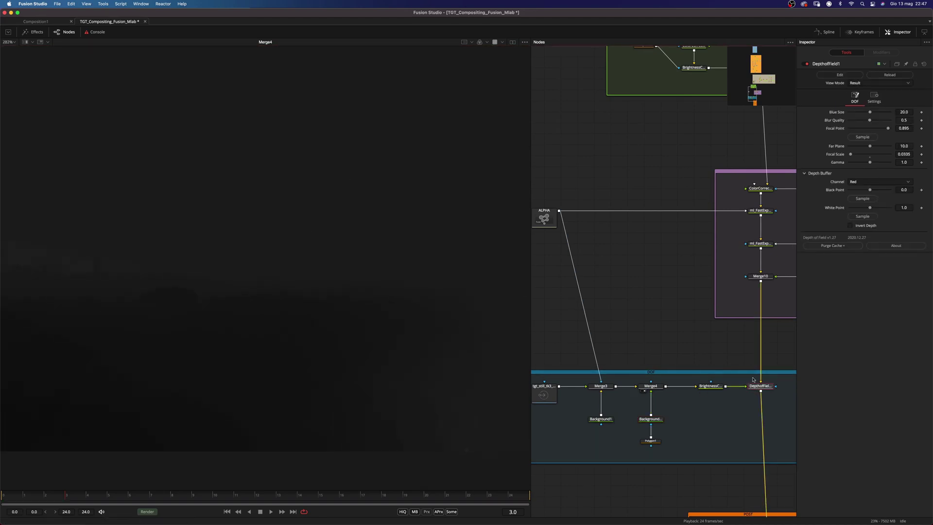
key(1)
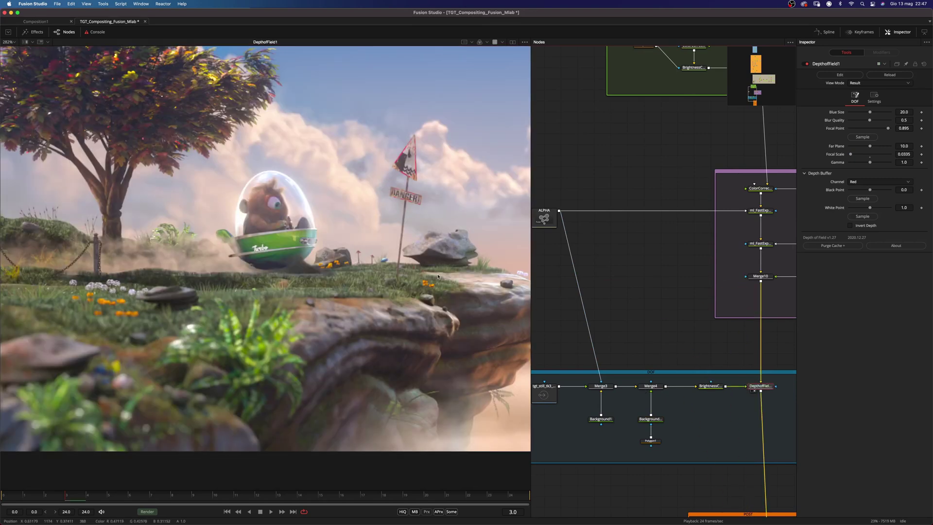
key(ctrl+f)
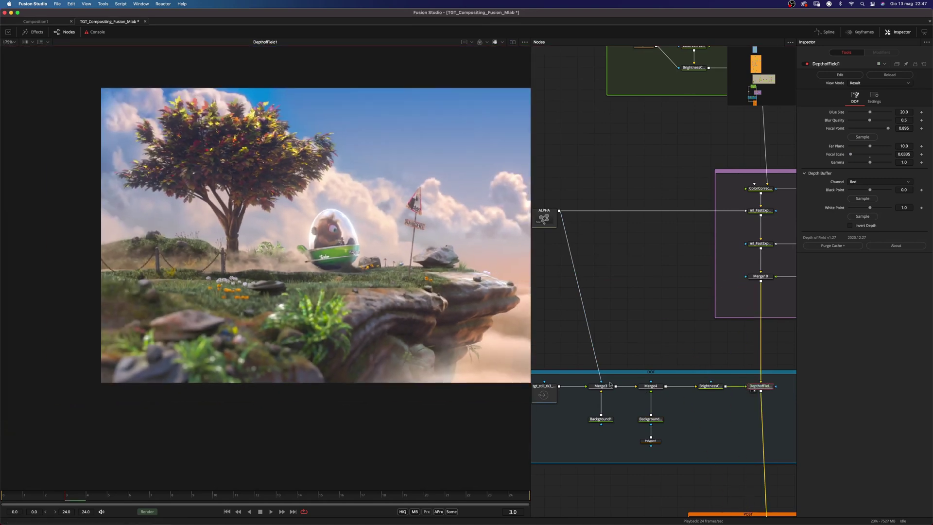
click(645, 391)
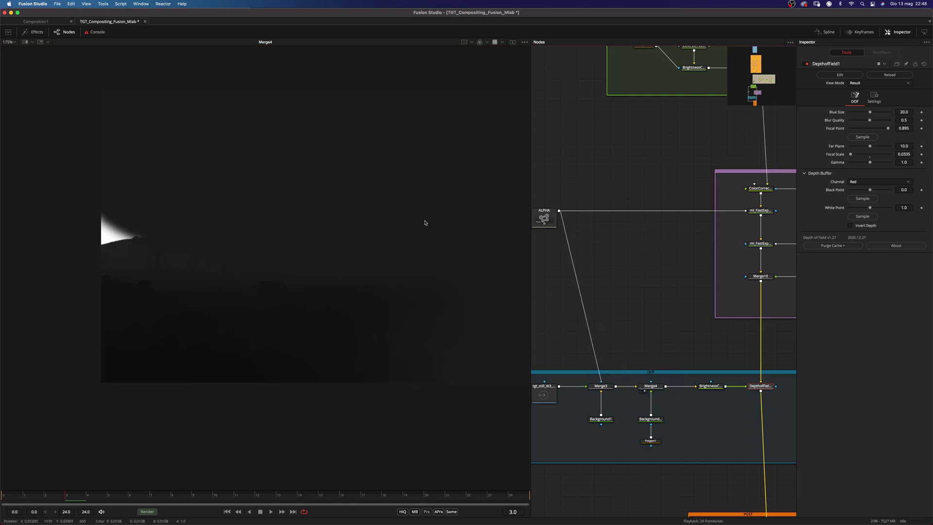
drag(761, 386, 424, 225)
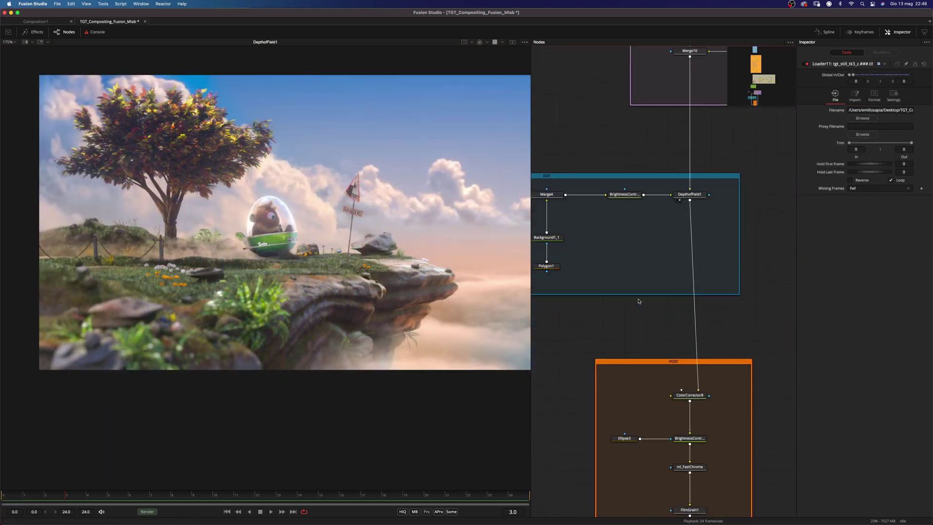
View ColorCorrector8 in the POST group and examine its Shadows, Highlights and Master range corrections
scroll(638, 301, down, 5)
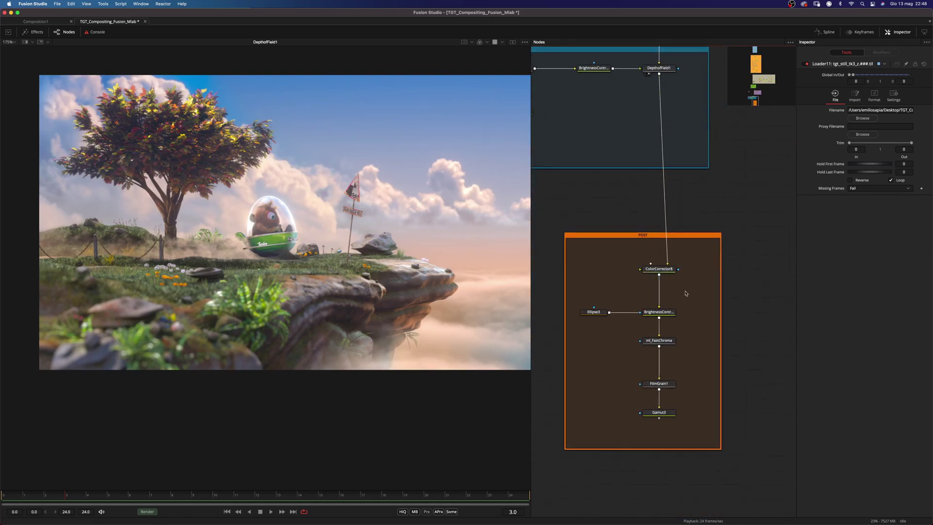
drag(659, 269, 491, 250)
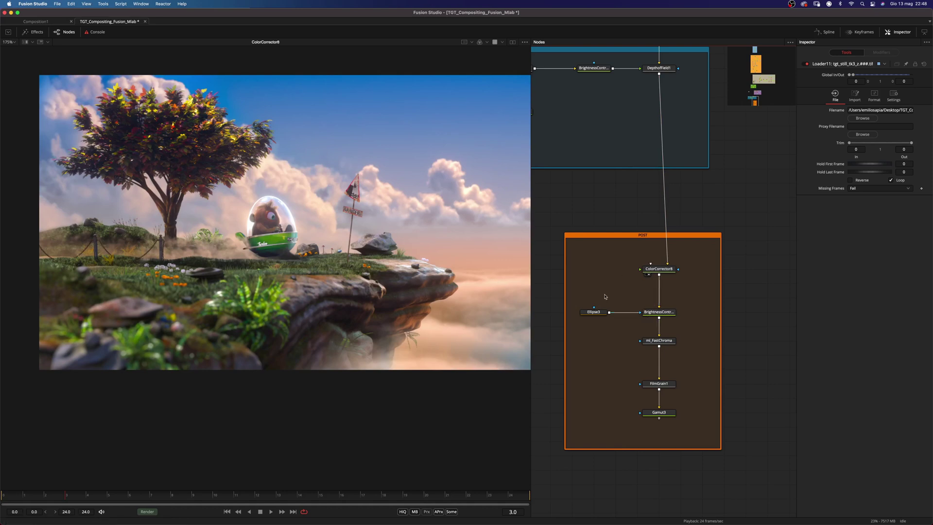
click(663, 271)
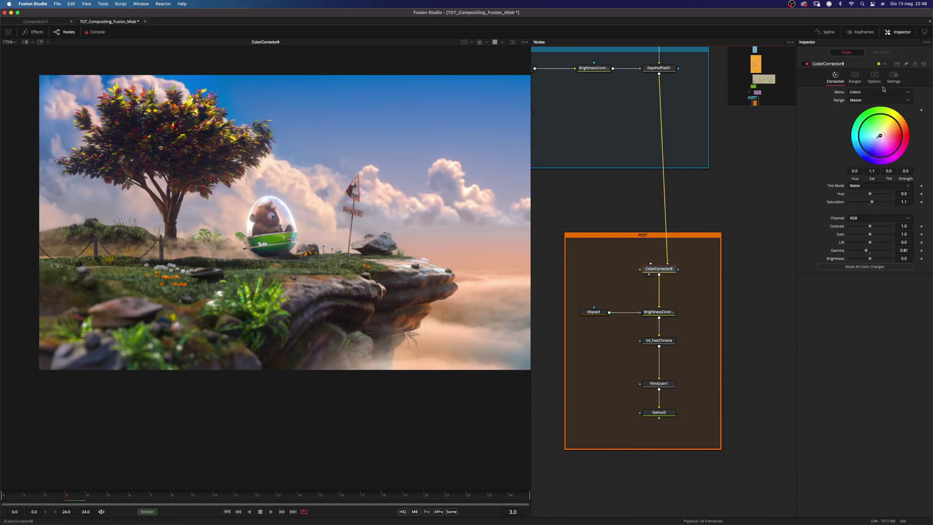
click(870, 100)
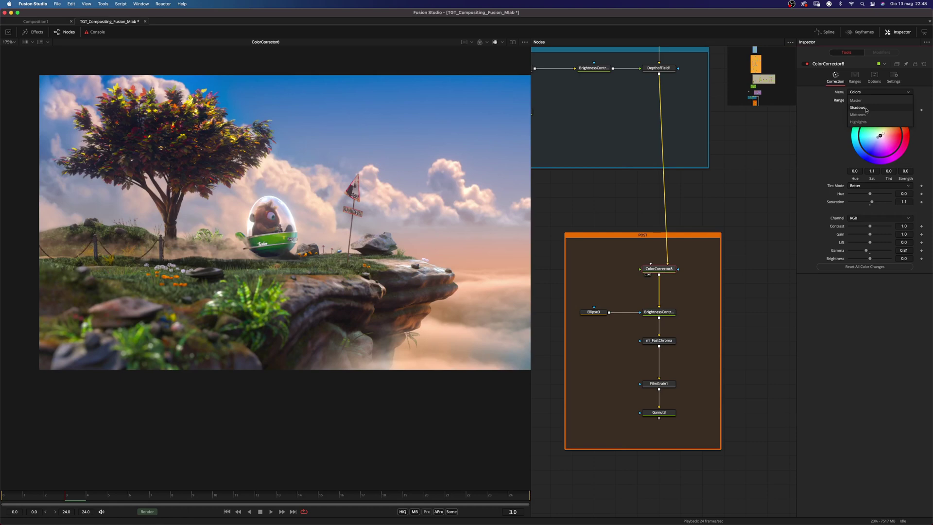
click(867, 108)
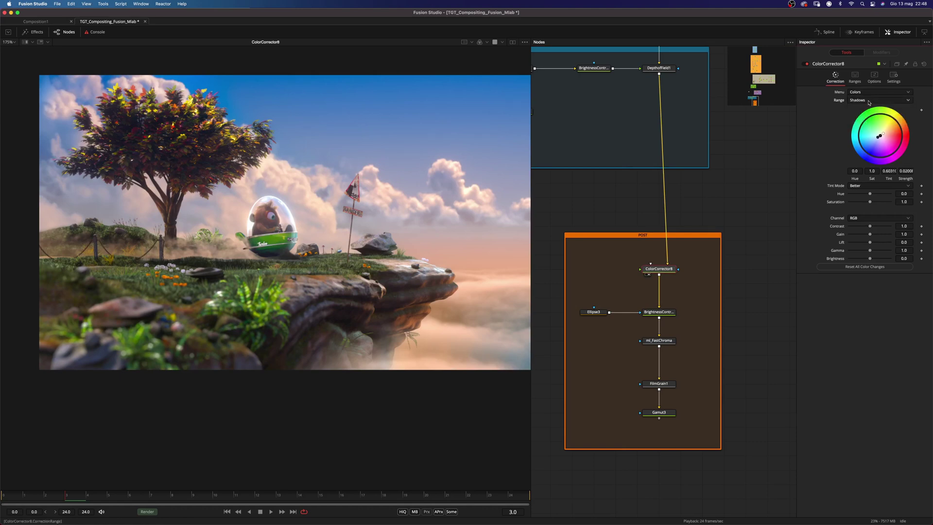
click(869, 101)
click(867, 114)
click(870, 100)
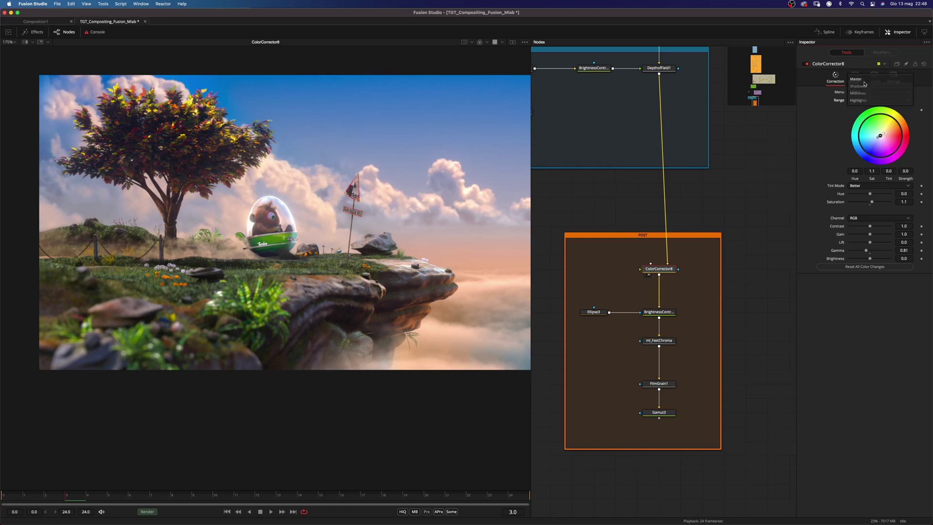
click(859, 83)
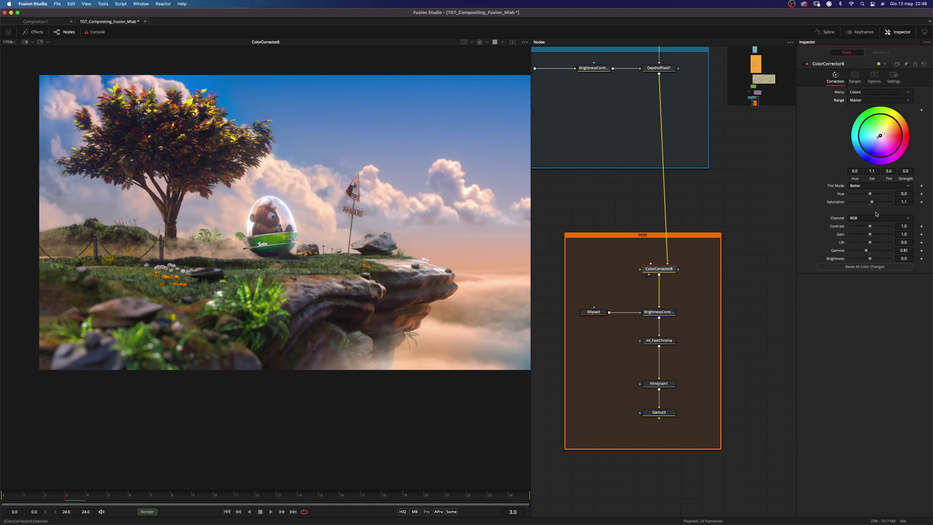
View BrightnessContrast7's result, and examine ml_FastChroma's settings and its effect up close around the fence post
click(648, 318)
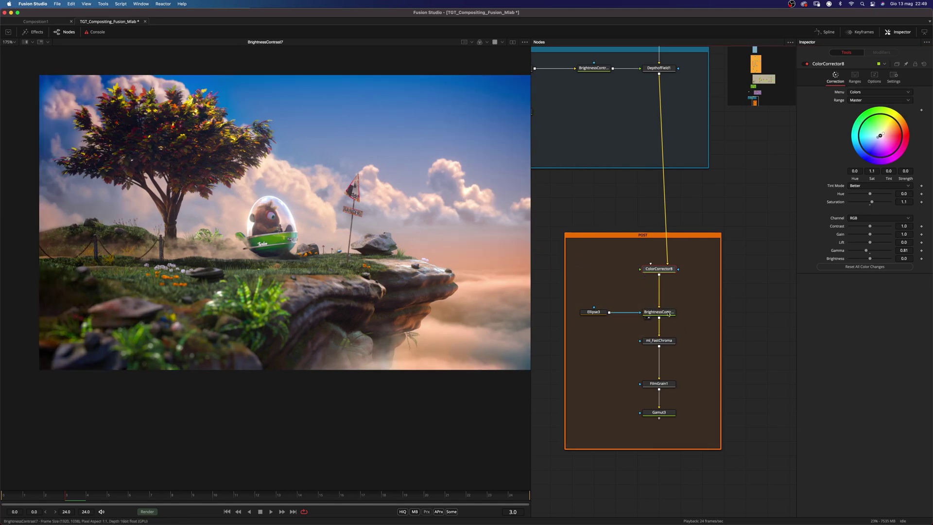
click(670, 343)
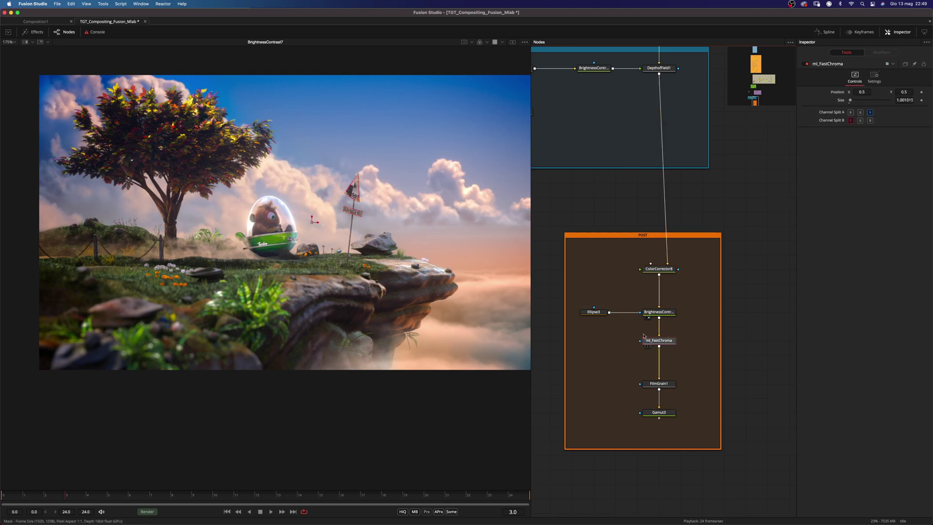
key(1)
scroll(144, 262, up, 5)
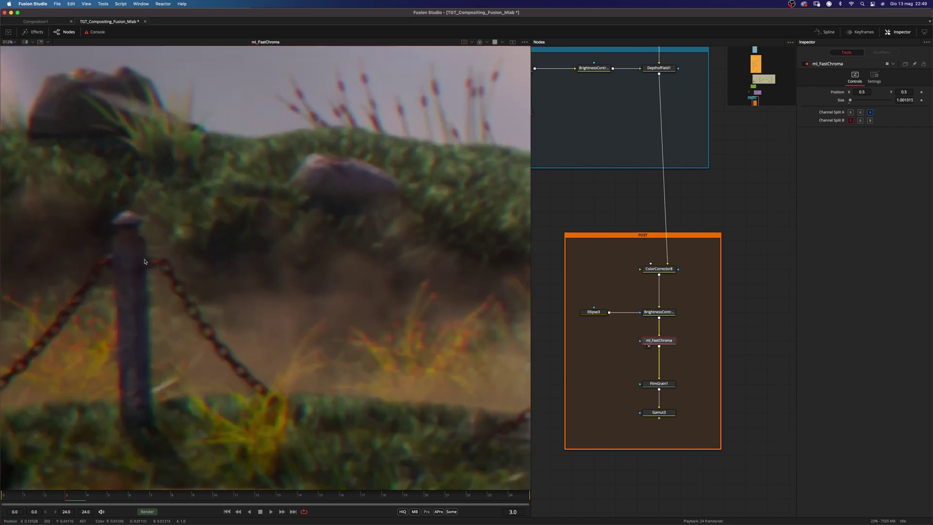
Toggle ml_FastChroma off and on to compare its chromatic aberration around the fence post, ending with the whole image fitted in the viewer
scroll(144, 262, down, 1)
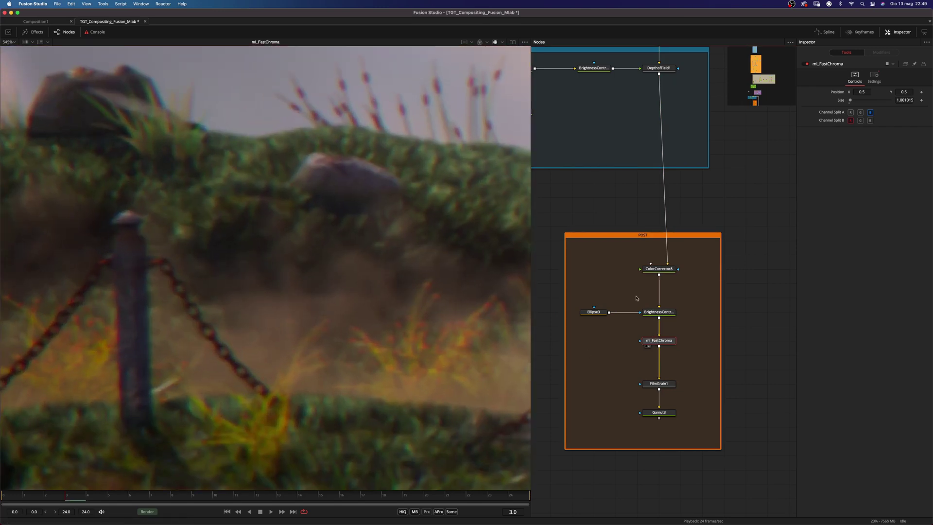
key(super+p)
key(super+p)
key(super+p)
key(super+p)
scroll(355, 279, down, 3)
drag(400, 308, 297, 298)
scroll(296, 298, up, 1)
scroll(297, 299, down, 8)
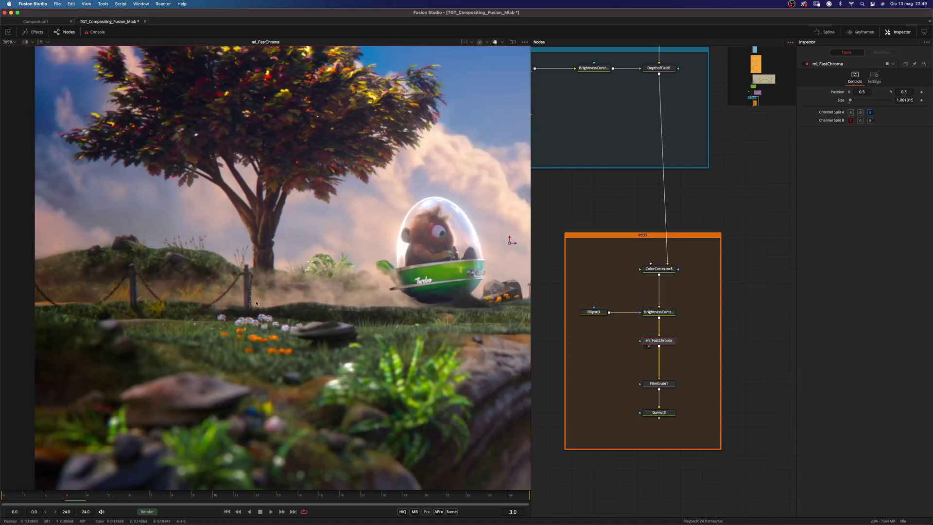
key(super+f)
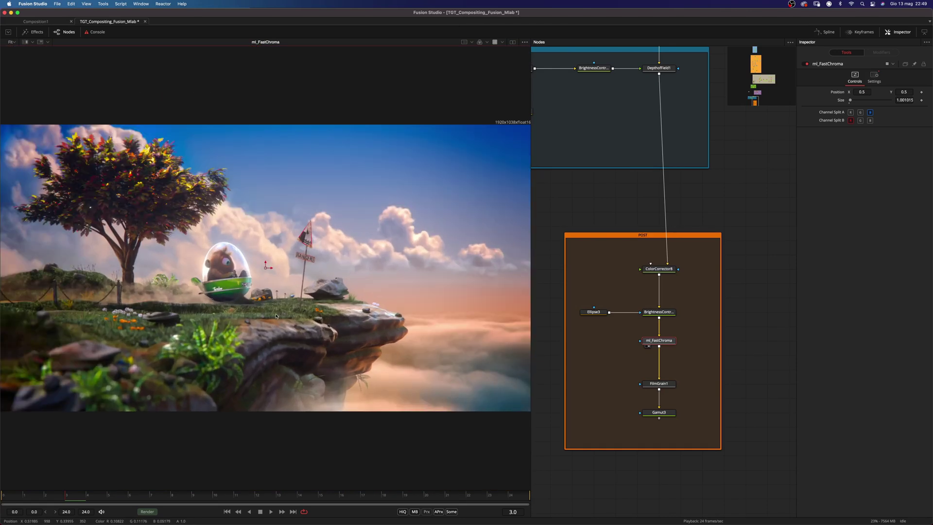
View FilmGrain1's result and settings, and examine the grain up close around the green Turbo vehicle before fitting the whole image again
drag(654, 385, 507, 341)
click(659, 384)
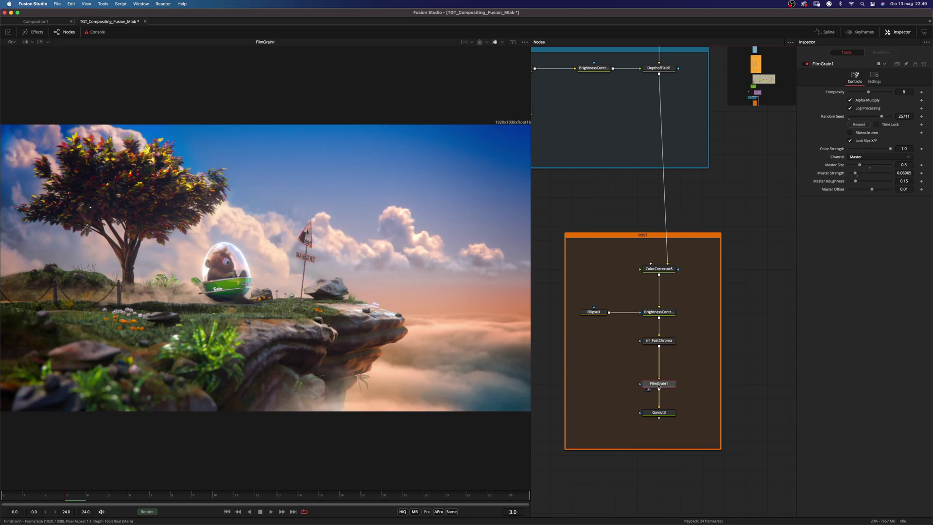
key(super+1)
scroll(283, 274, up, 5)
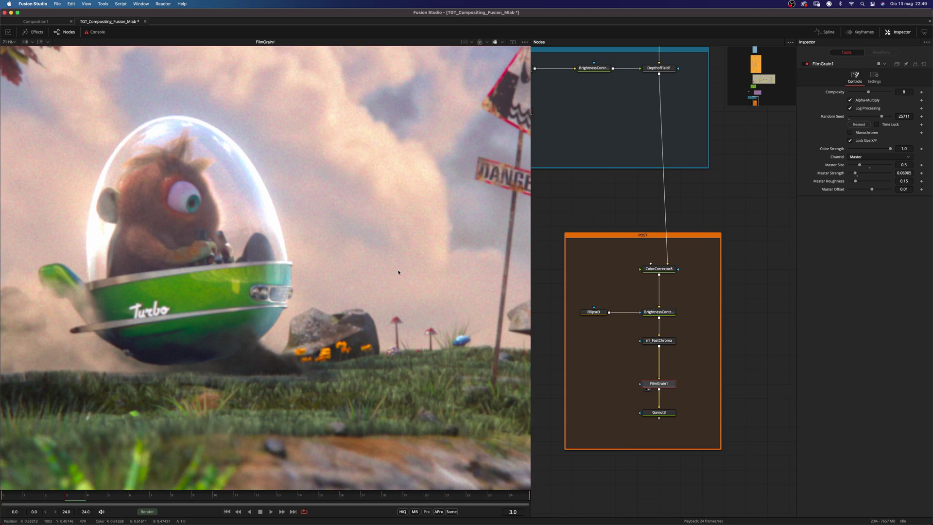
scroll(296, 231, up, 2)
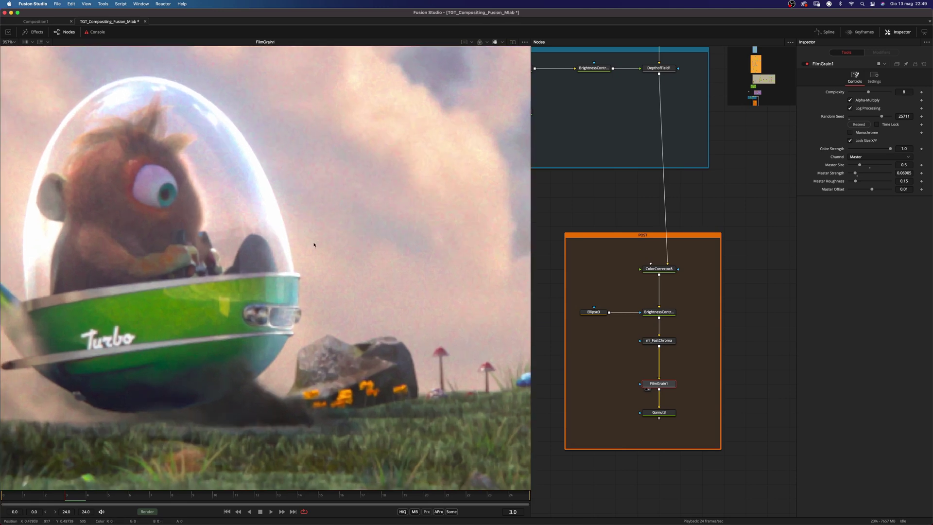
key(ctrl+f)
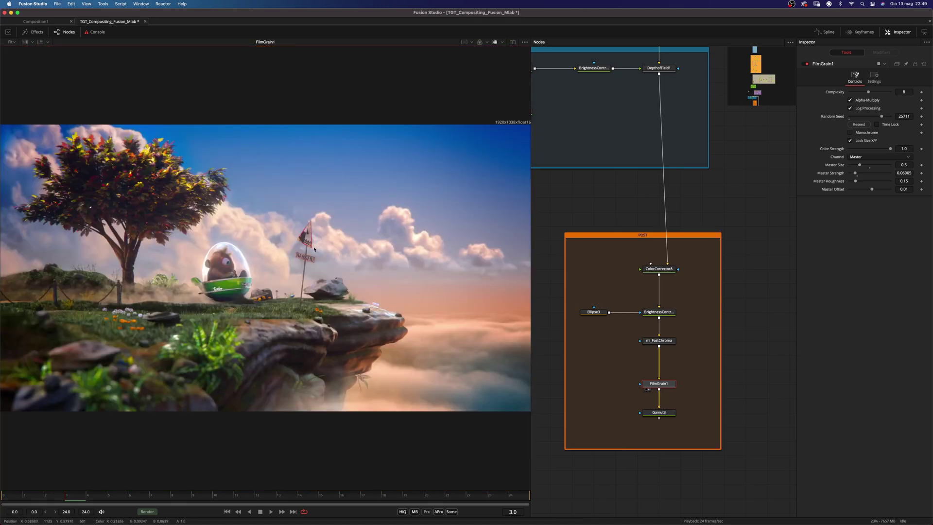
Turn off the viewer LUT and view the Gamut3 output with its ACEScg to sRGB conversion
click(651, 417)
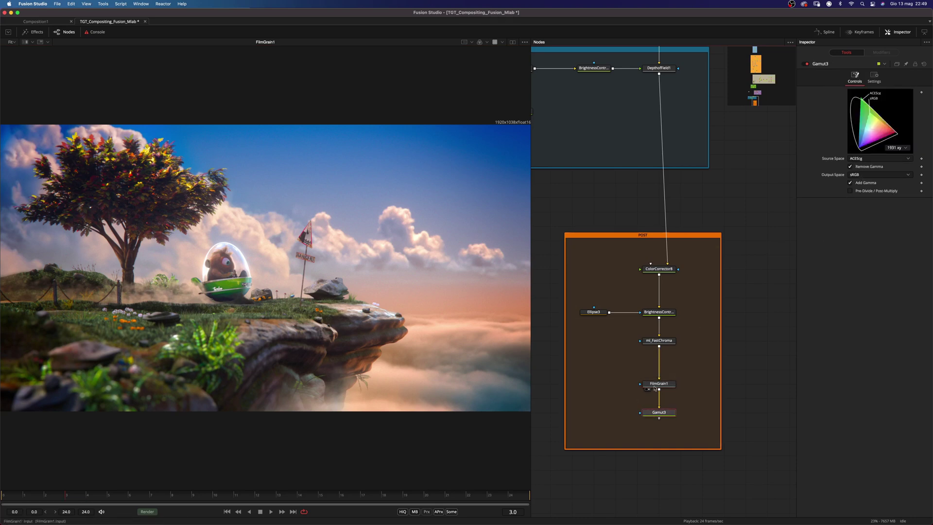
click(495, 42)
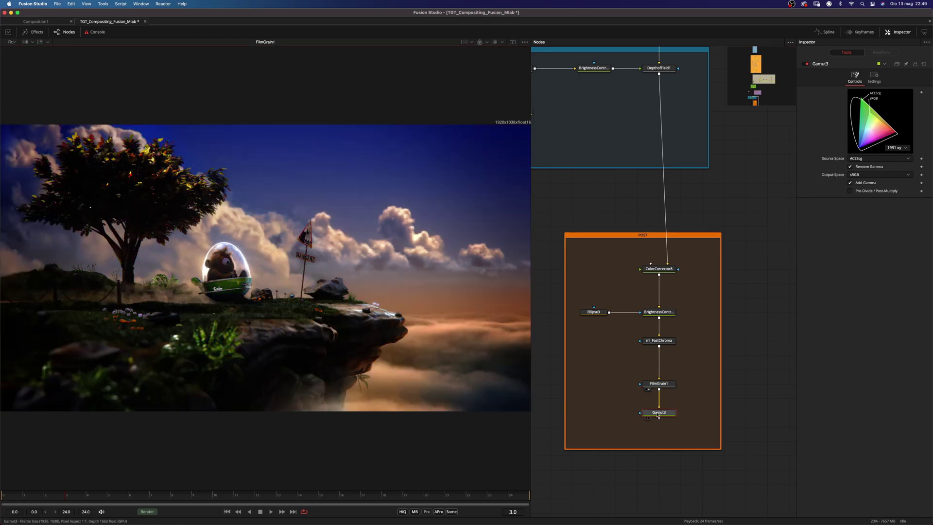
key(1)
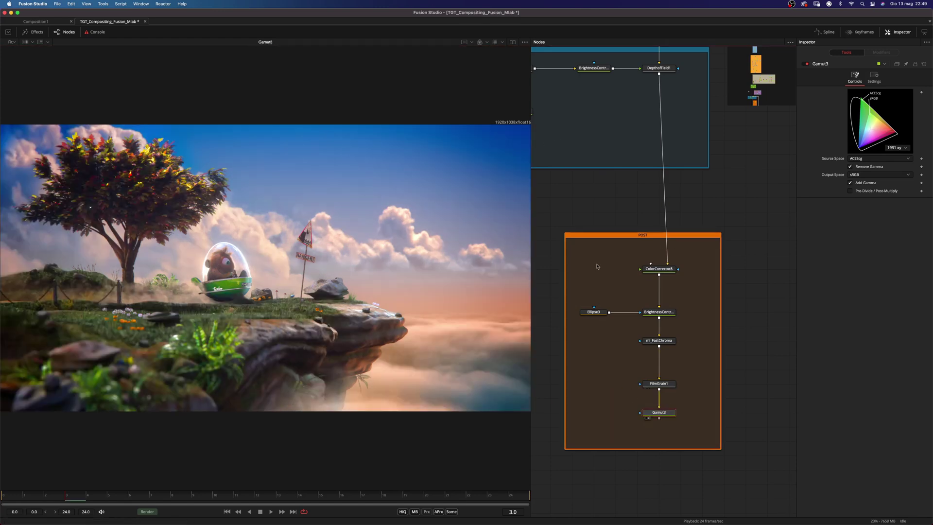